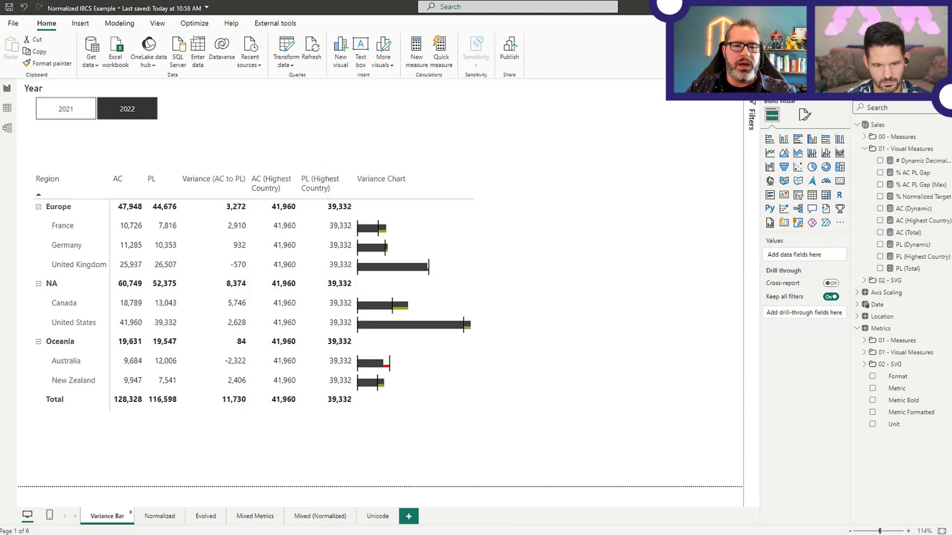
# Compare the matrix's Variance Chart column for 2021 and 2022 using the Year slicer, ending on 2022.
pyautogui.moveTo(350, 171); pyautogui.dragTo(490, 421)
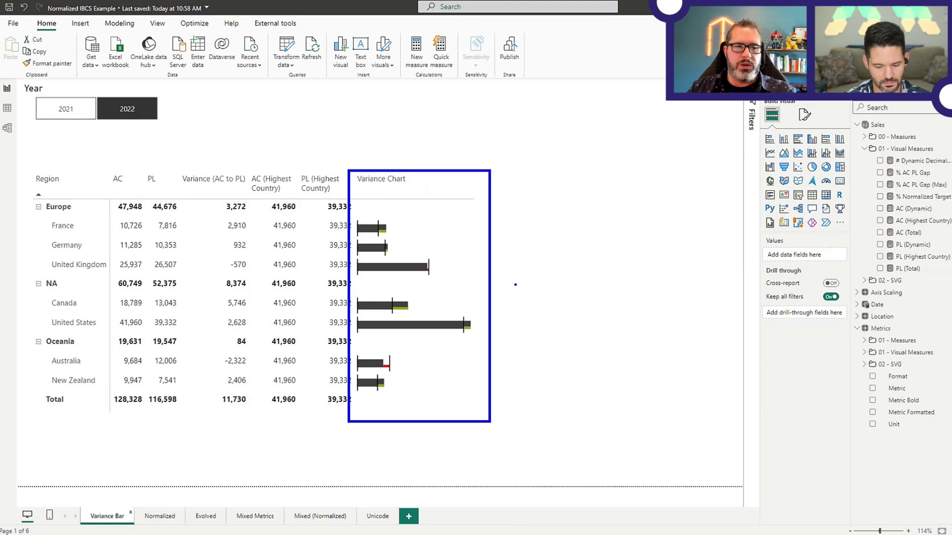
pyautogui.press('Escape')
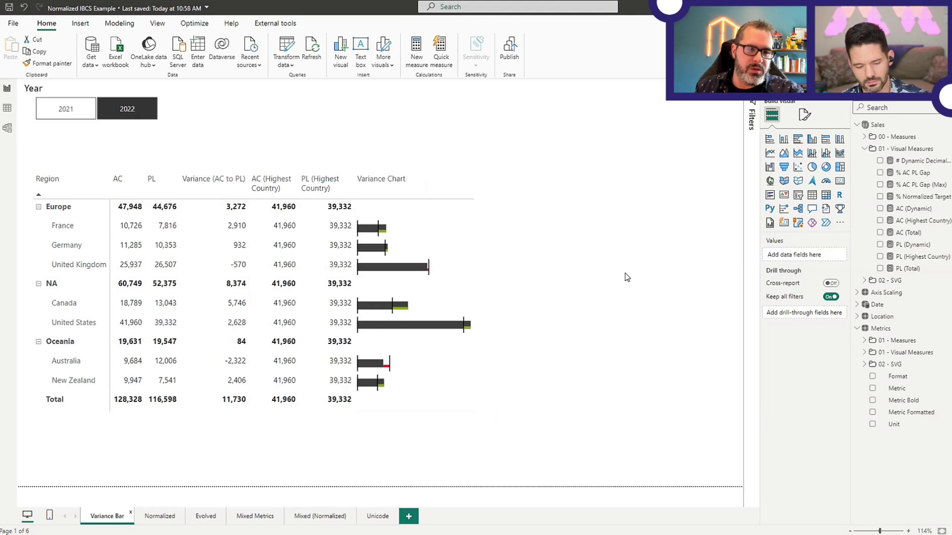
pyautogui.click(65, 110)
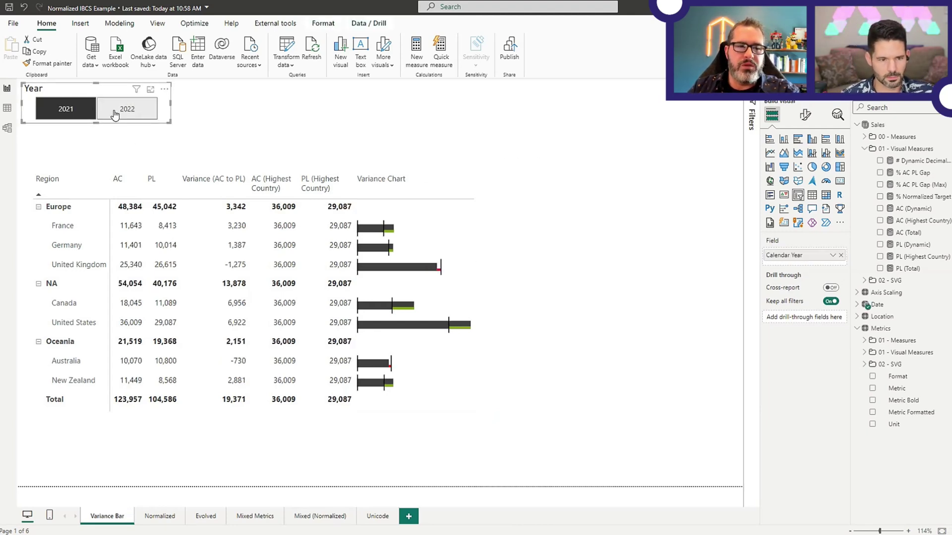
pyautogui.click(123, 113)
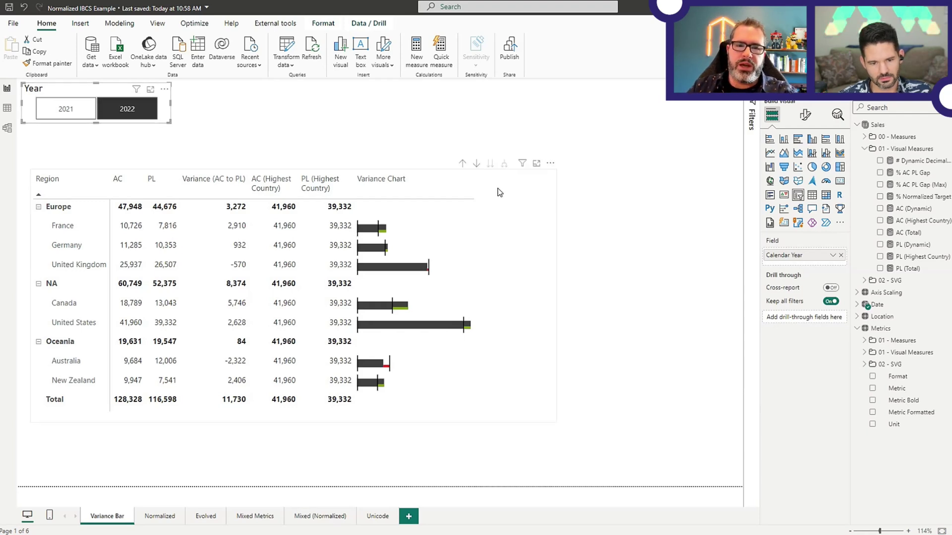
# Select the matrix and open the <SVG> Variance by Row measure to examine its user-editable sizing, color and measure variables.
pyautogui.click(516, 210)
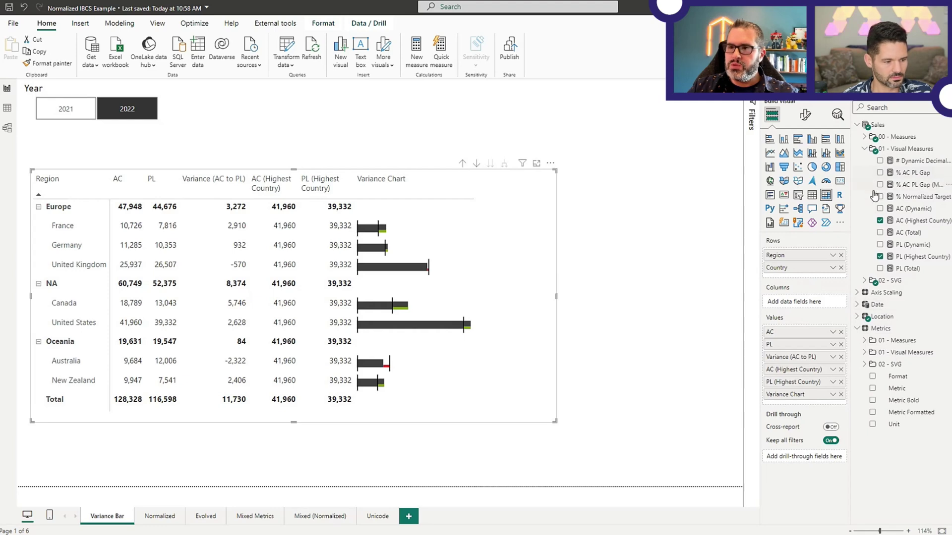
pyautogui.click(865, 280)
pyautogui.click(918, 292)
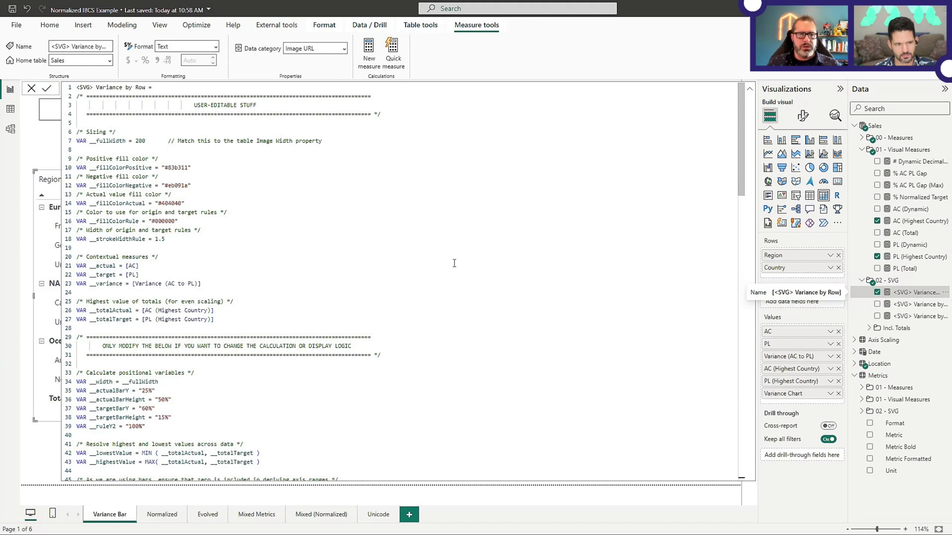
pyautogui.scroll(-3, 456, 263)
pyautogui.scroll(2, 462, 264)
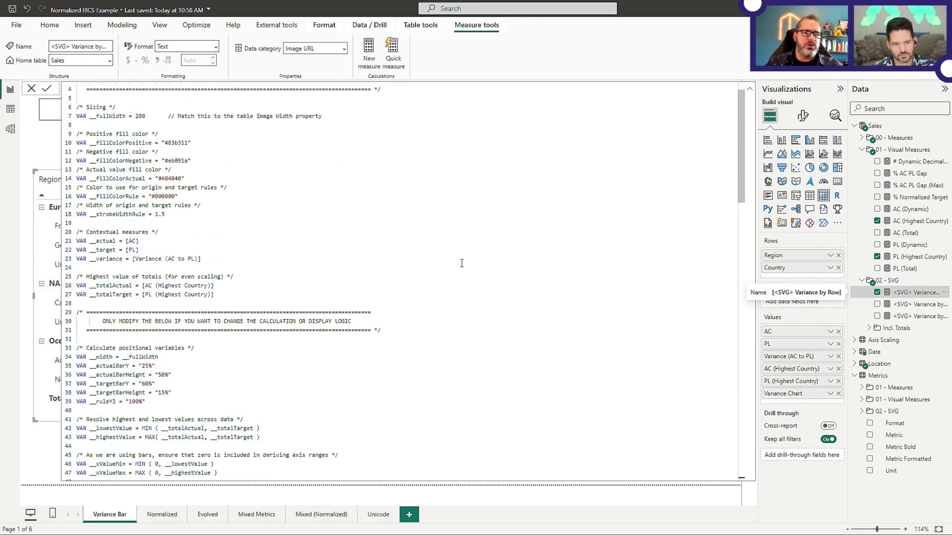
pyautogui.scroll(1, 458, 265)
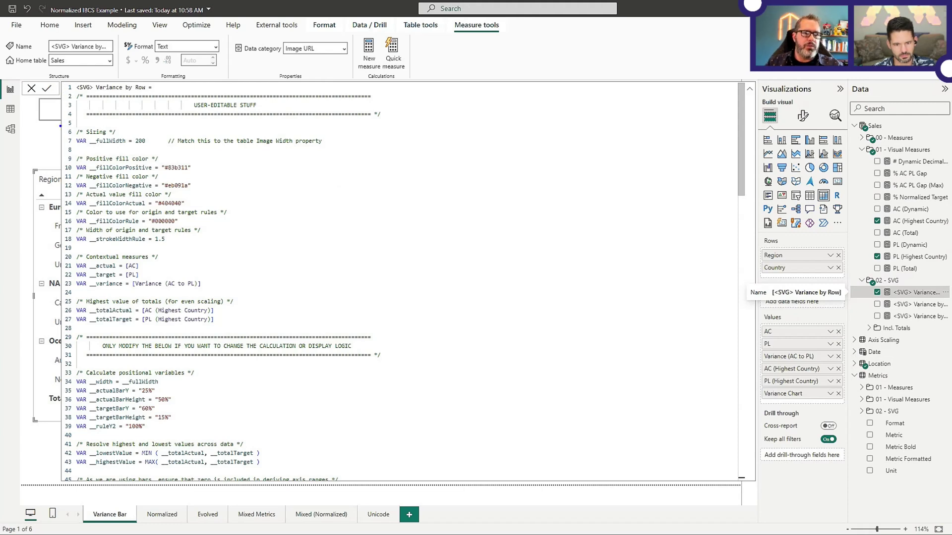
pyautogui.moveTo(64, 126)
pyautogui.mouseDown()
pyautogui.moveTo(418, 310)
pyautogui.moveTo(420, 330)
pyautogui.moveTo(409, 331)
pyautogui.mouseUp()
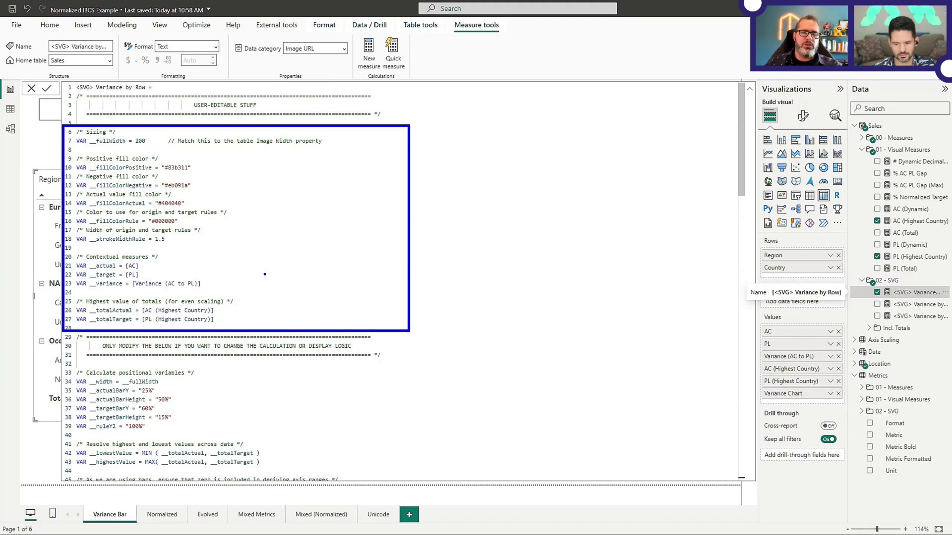
pyautogui.press('Escape')
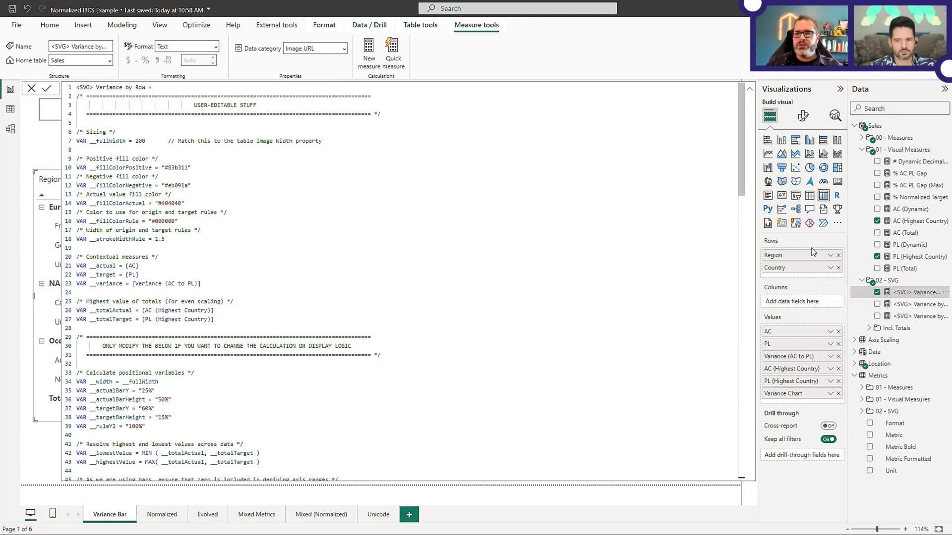
# Examine the two Highest Country columns against the United States row in the matrix, and open the AC (Highest Country) measure's formula.
pyautogui.click(889, 128)
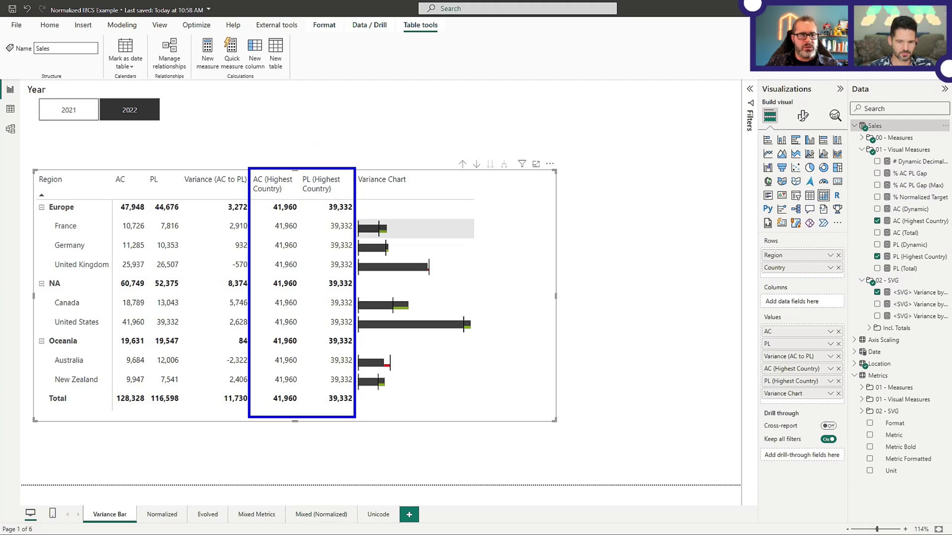
pyautogui.moveTo(117, 316); pyautogui.dragTo(152, 329)
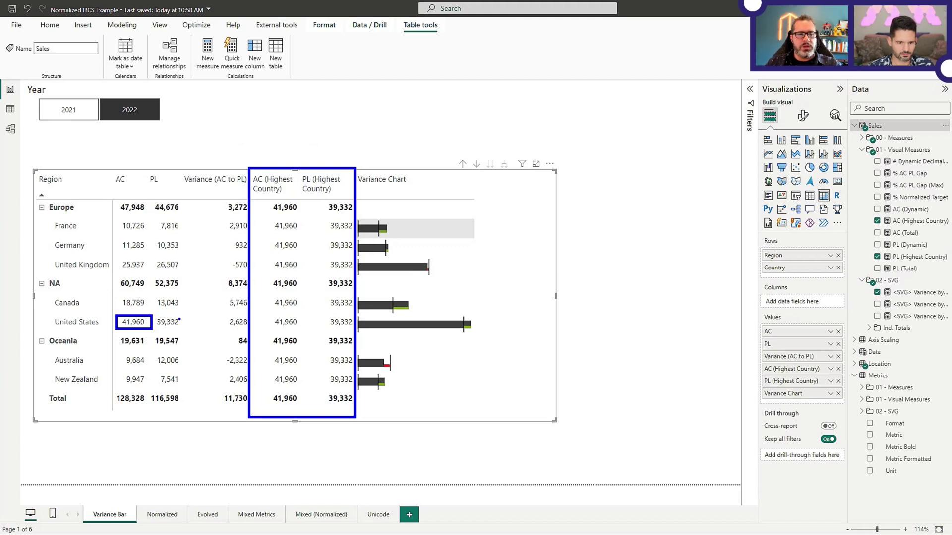
pyautogui.moveTo(181, 313); pyautogui.dragTo(153, 331)
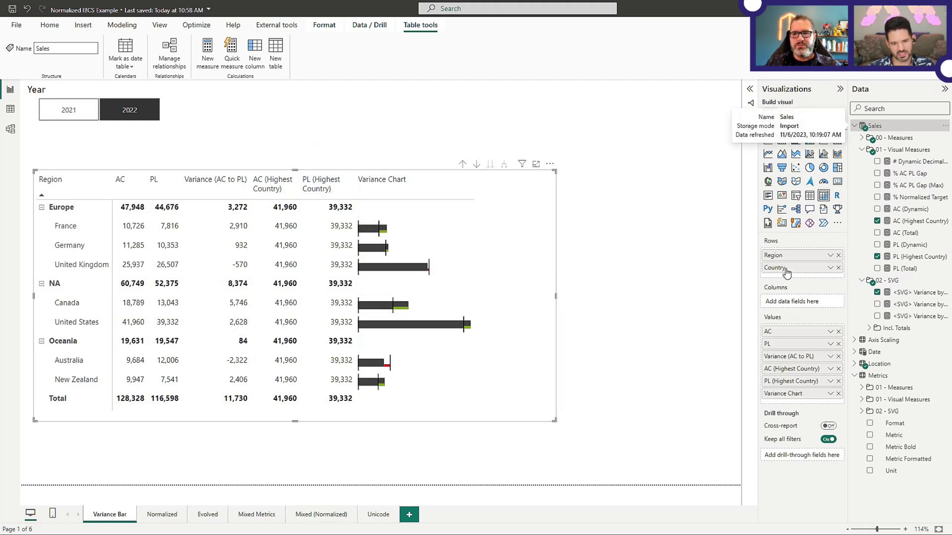
pyautogui.click(915, 221)
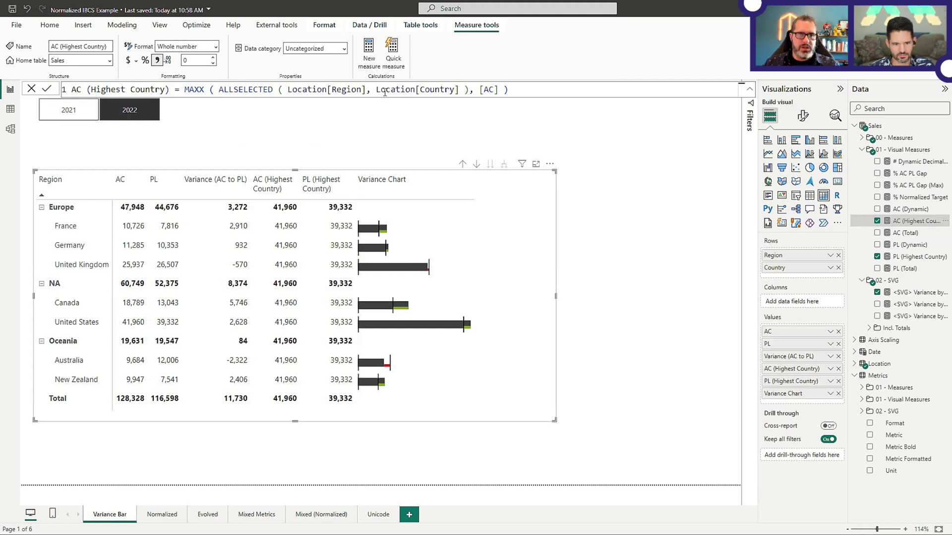
pyautogui.scroll(-2, 384, 92)
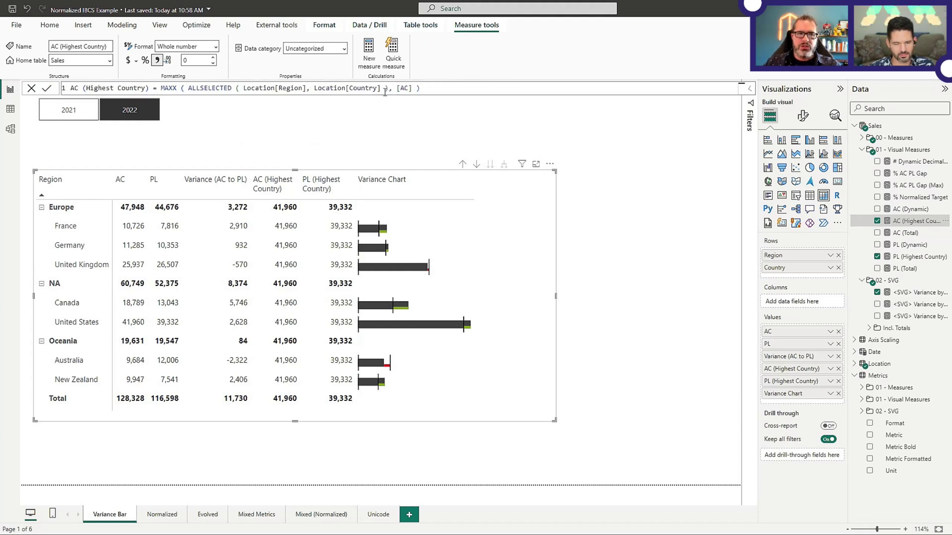
# Reopen the <SVG> Variance by Row measure and examine its contextual measures and highest-value variables for even scaling.
pyautogui.click(905, 294)
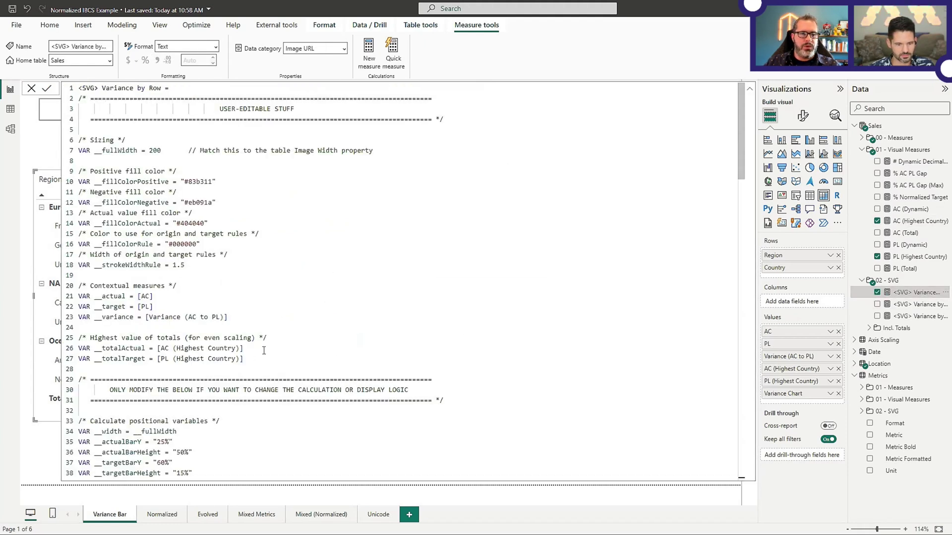
pyautogui.moveTo(281, 365); pyautogui.dragTo(71, 279)
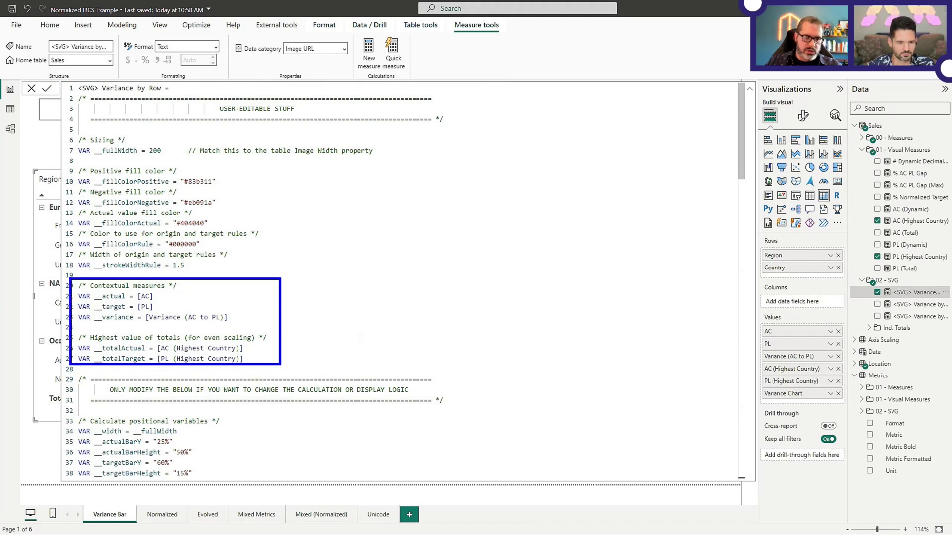
pyautogui.press('Escape')
# Examine the measure's positional variables and the code that resolves the highest and lowest values across the data.
pyautogui.scroll(-6, 285, 301)
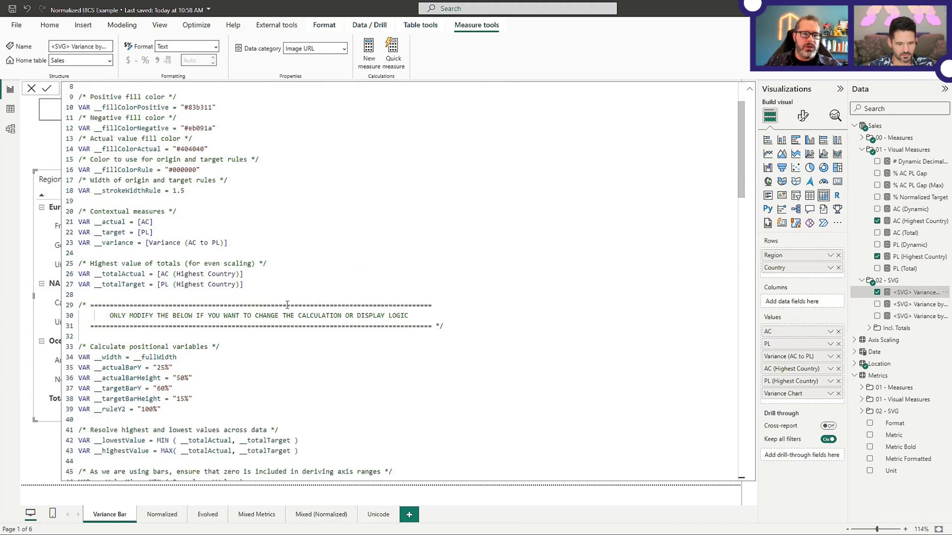
pyautogui.scroll(-2, 285, 301)
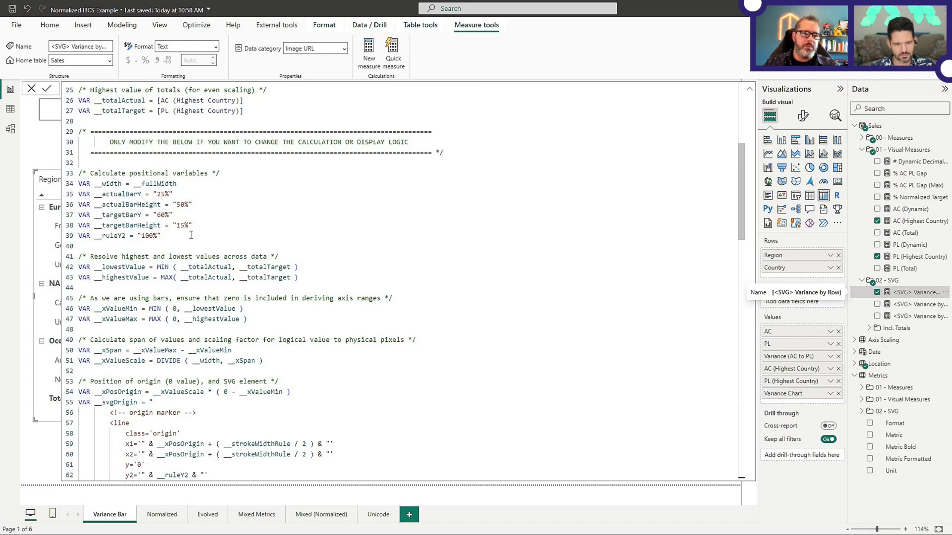
pyautogui.moveTo(227, 169); pyautogui.dragTo(74, 242)
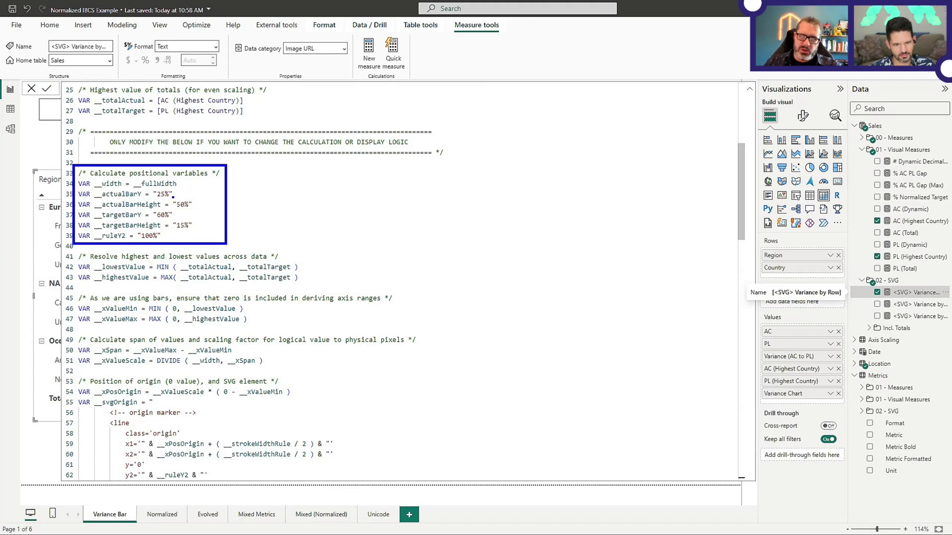
pyautogui.press('e')
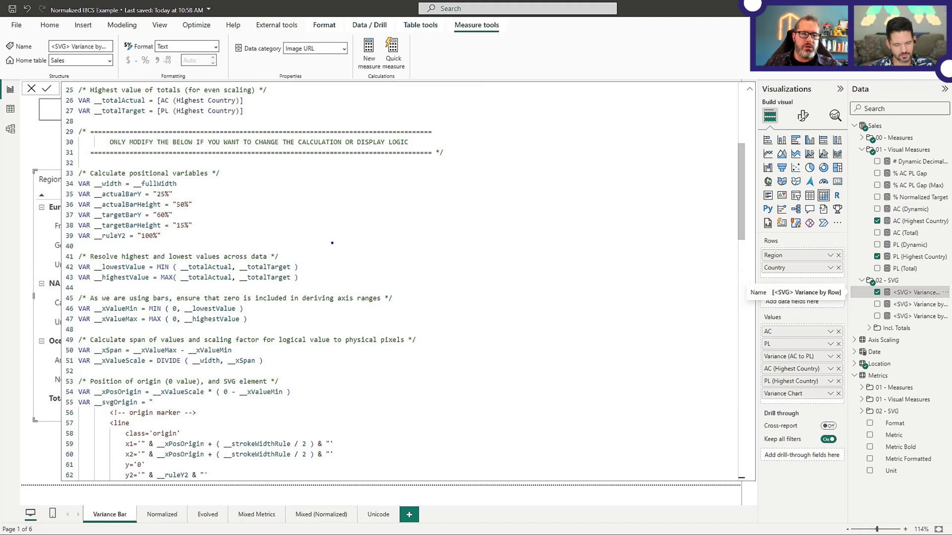
pyautogui.moveTo(332, 243)
pyautogui.mouseDown()
pyautogui.moveTo(291, 272)
pyautogui.moveTo(73, 295)
pyautogui.mouseUp()
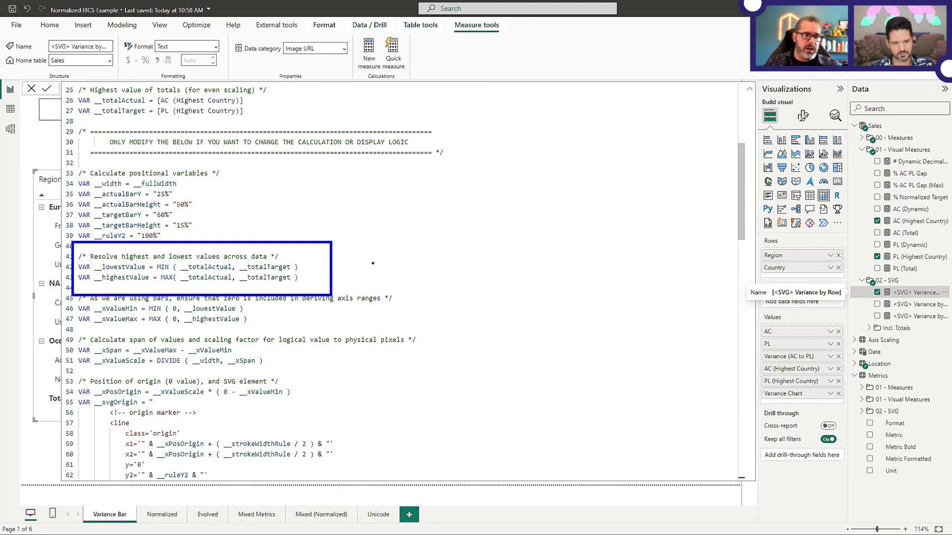
pyautogui.scroll(-3, 333, 259)
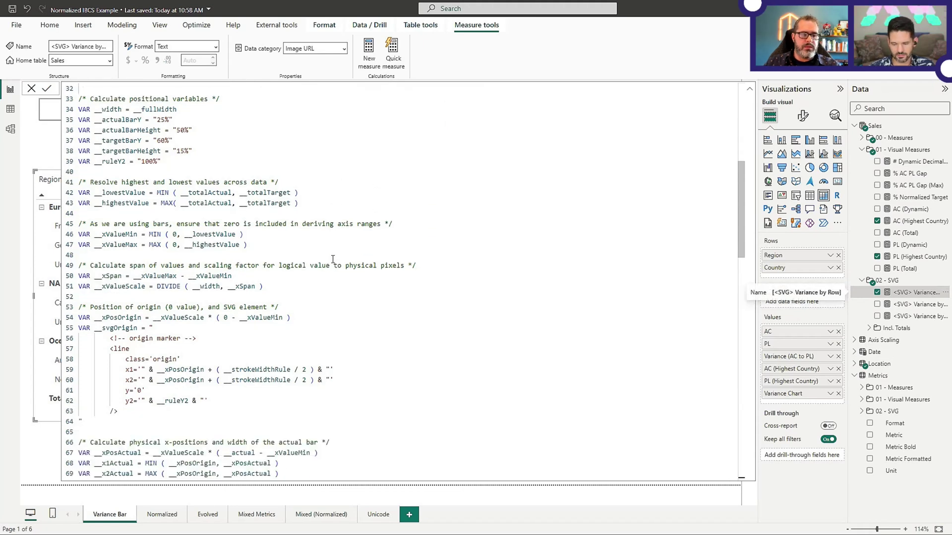
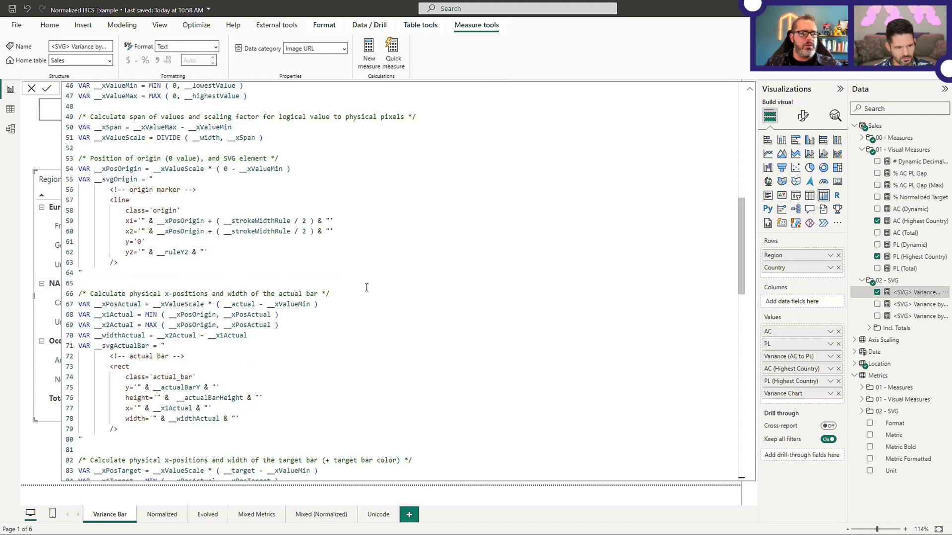
# Examine the code that calculates and draws the actual bar, the target bar and the target marker.
pyautogui.scroll(-4, 367, 287)
pyautogui.scroll(-2, 366, 287)
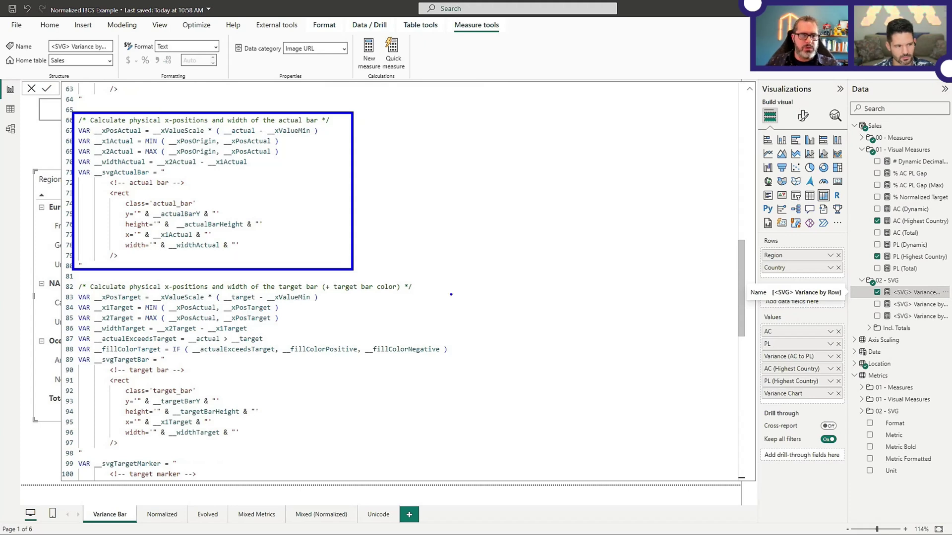
pyautogui.press('Escape')
pyautogui.scroll(-4, 461, 330)
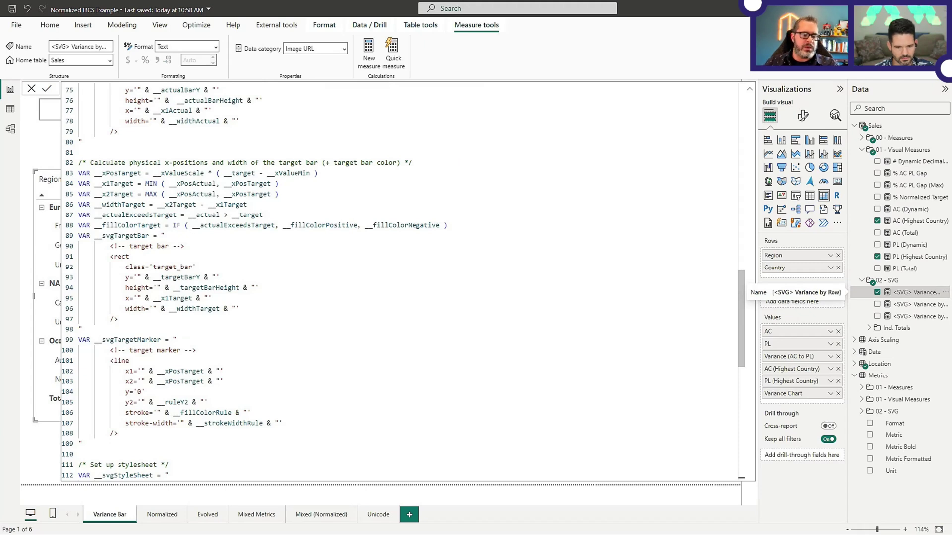
pyautogui.moveTo(470, 157)
pyautogui.mouseDown()
pyautogui.moveTo(276, 378)
pyautogui.moveTo(71, 449)
pyautogui.mouseUp()
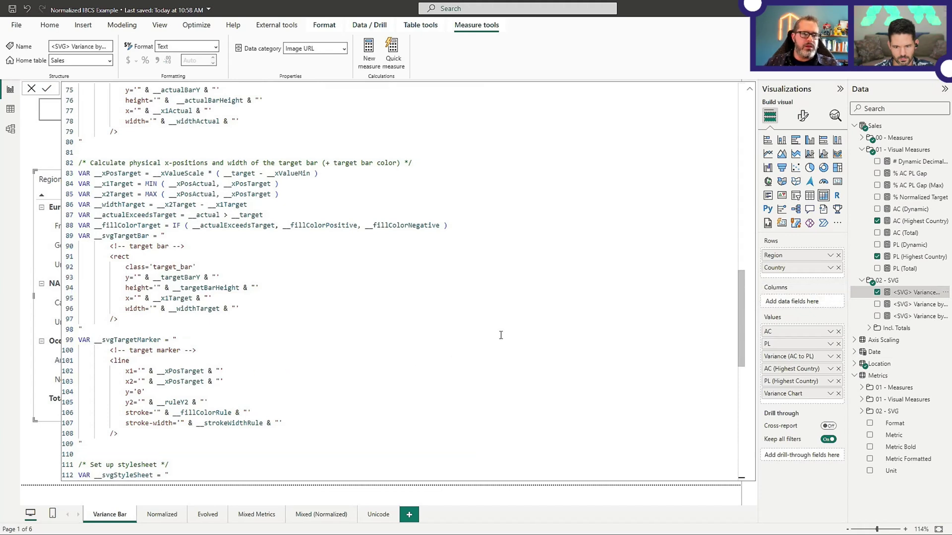
# Examine the __svgStyleSheet section that styles the origin, target marker, actual bar and target bar.
pyautogui.scroll(-4, 501, 335)
pyautogui.scroll(-6, 501, 335)
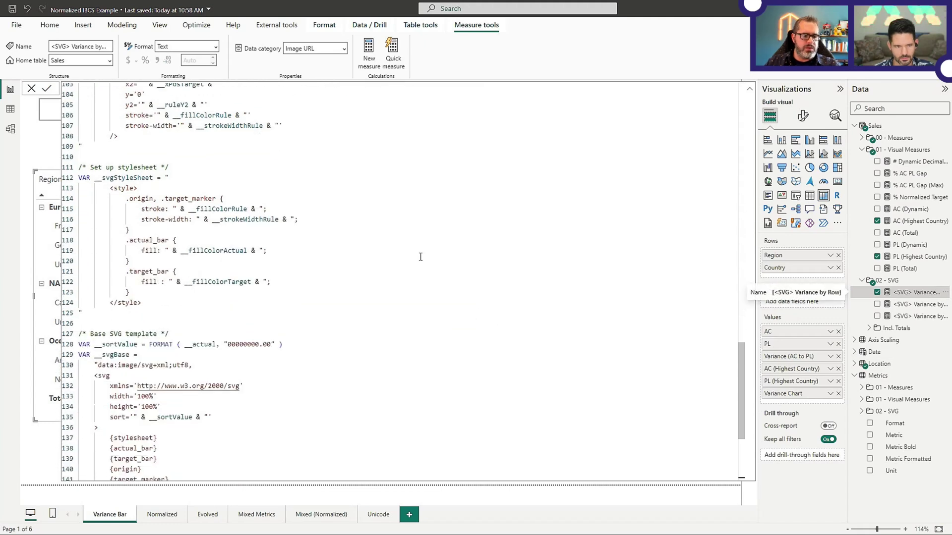
pyautogui.moveTo(322, 157)
pyautogui.mouseDown()
pyautogui.moveTo(238, 273)
pyautogui.moveTo(73, 319)
pyautogui.mouseUp()
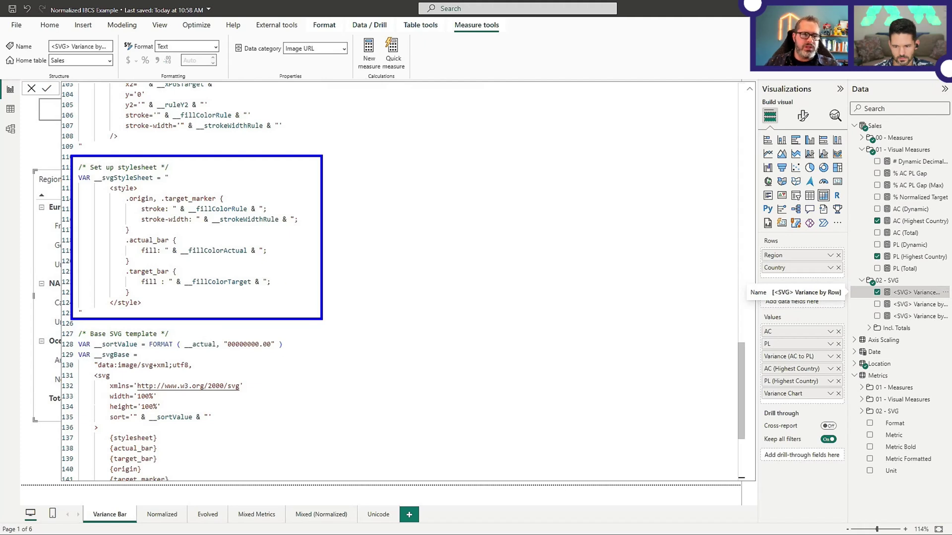
pyautogui.press('Escape')
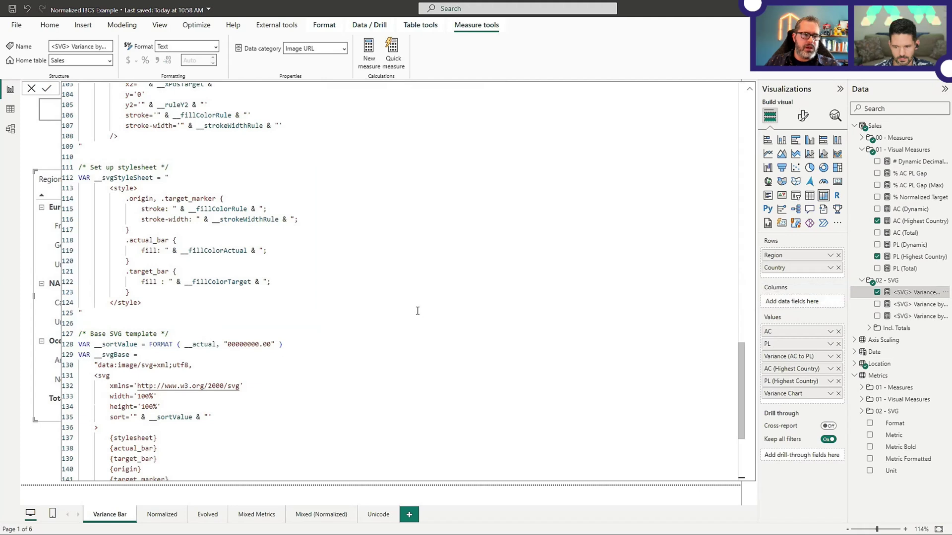
# Examine the base SVG template, including its sort value and the placeholder tokens from {stylesheet} to {target_marker}.
pyautogui.scroll(-5, 389, 307)
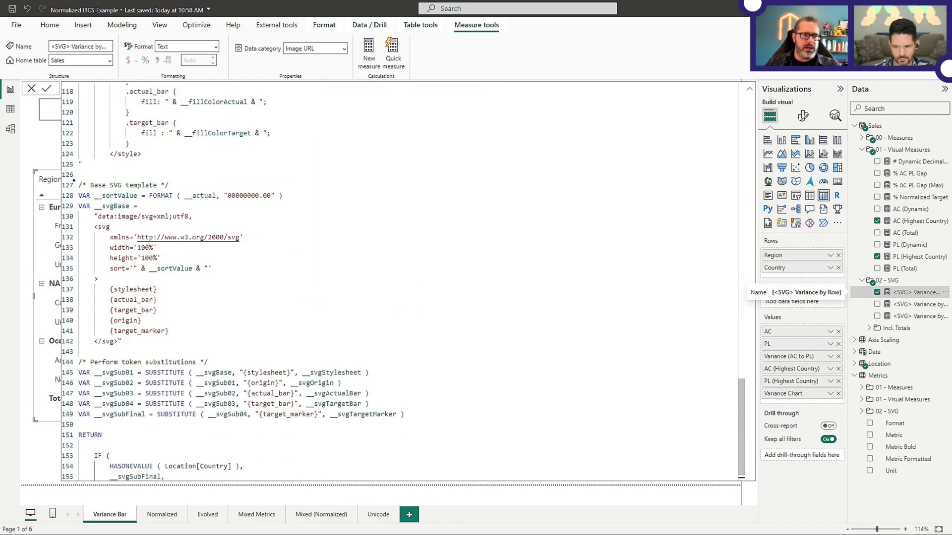
pyautogui.moveTo(75, 177); pyautogui.dragTo(263, 268)
pyautogui.press('Escape')
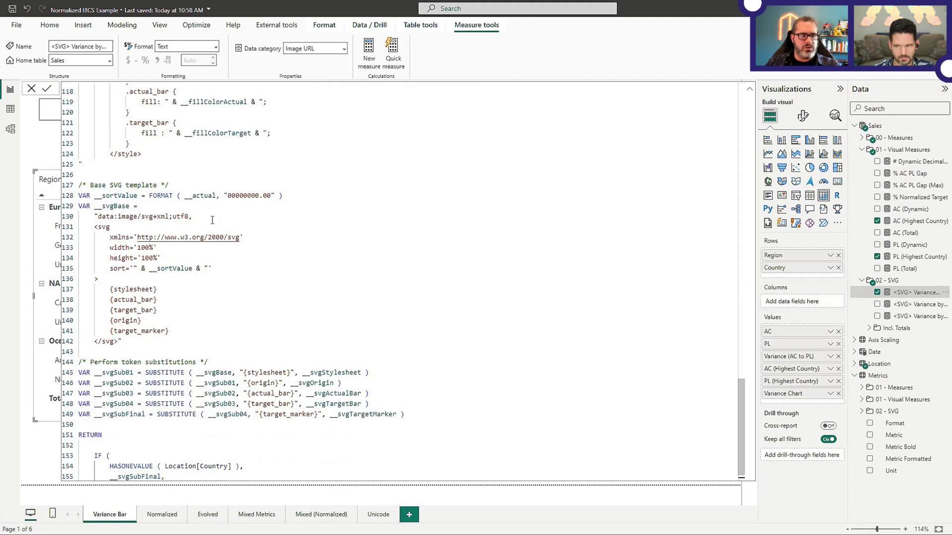
pyautogui.moveTo(75, 177)
pyautogui.mouseDown()
pyautogui.moveTo(361, 348)
pyautogui.moveTo(351, 354)
pyautogui.mouseUp()
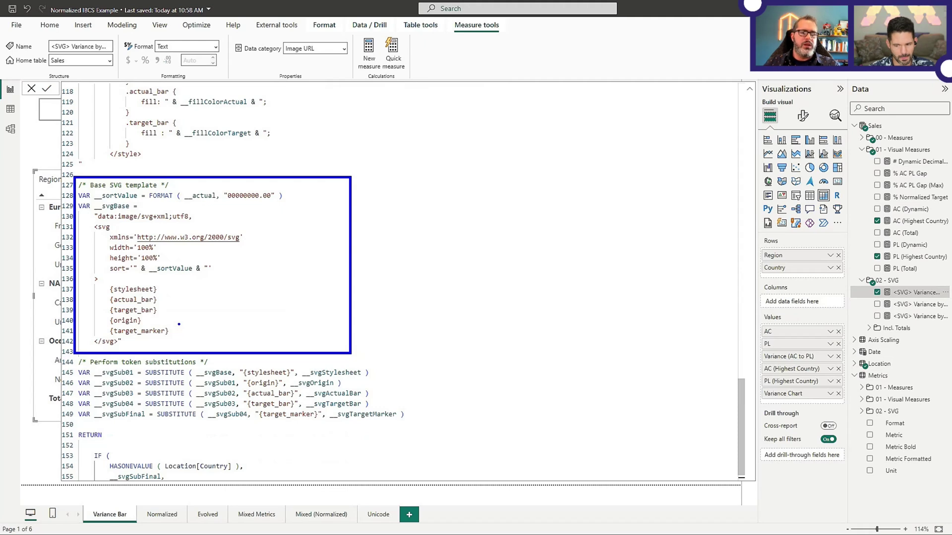
pyautogui.press('Escape')
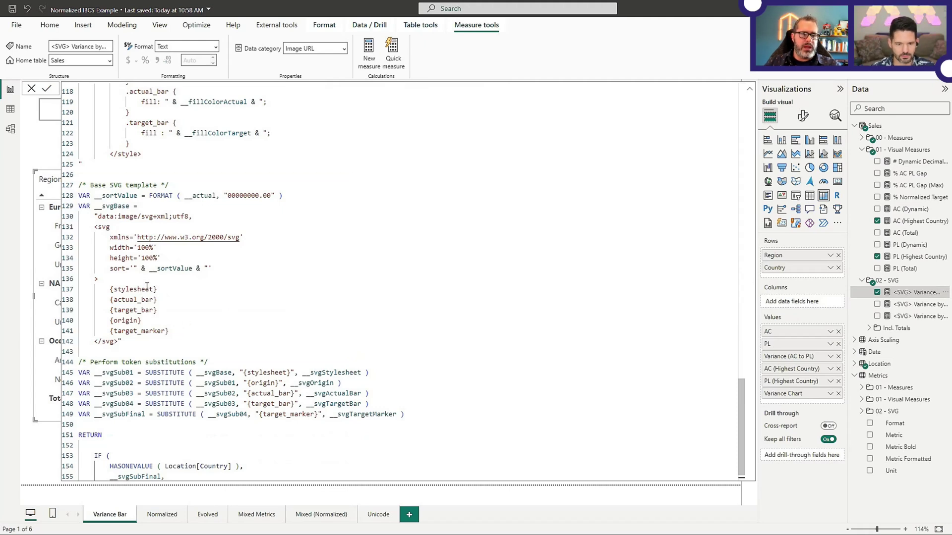
pyautogui.click(166, 289)
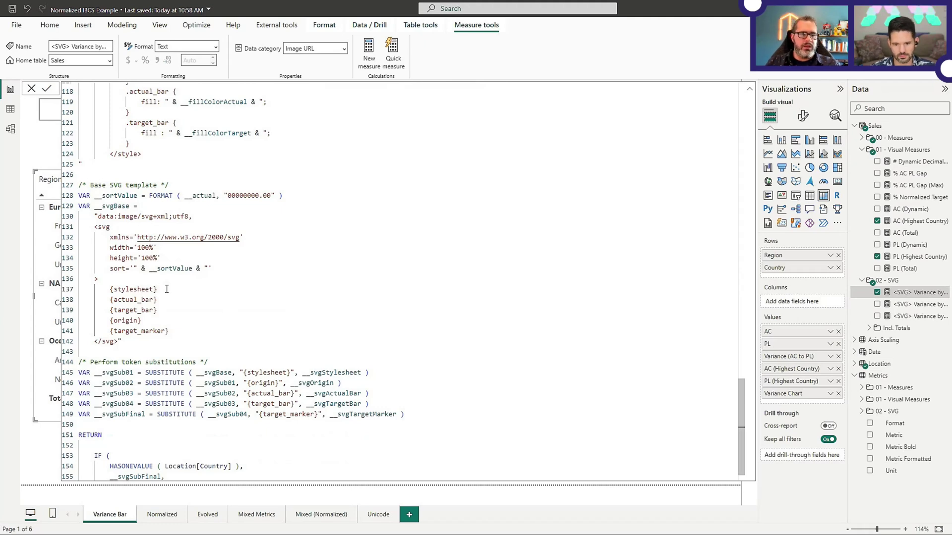
# Try to move the {origin} placeholder directly below {stylesheet} in the measure's base SVG template.
pyautogui.hotkey('alt', 'Up')
pyautogui.hotkey('alt', 'Up')
pyautogui.hotkey('alt', 'Up')
pyautogui.hotkey('alt', 'Down')
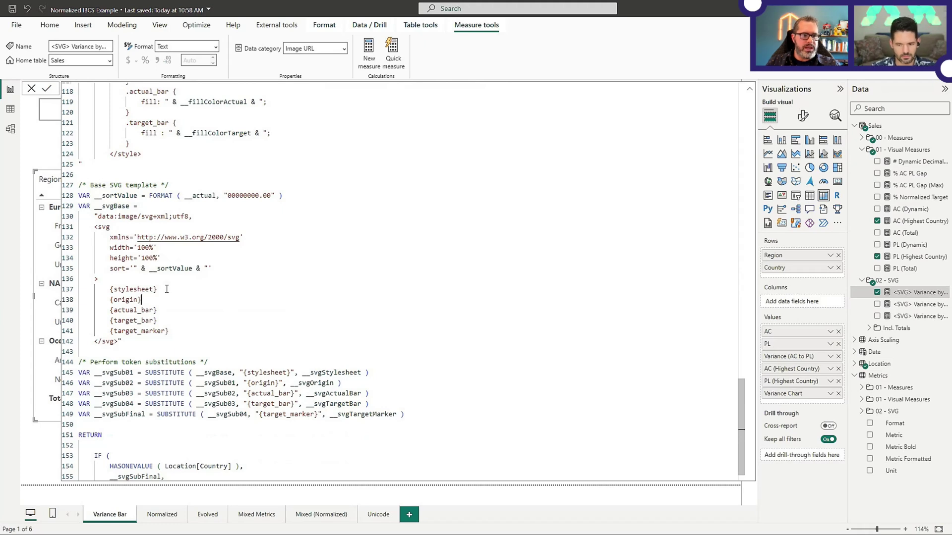
pyautogui.press('alt')
pyautogui.press('Return')
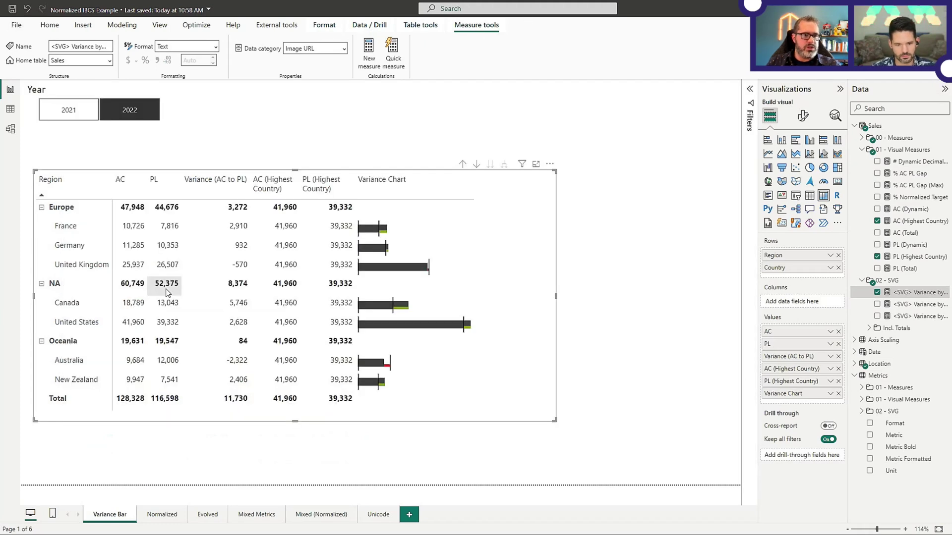
# Reopen the <SVG> Variance by Row measure and examine its token substitutions from __svgSub01 to __svgSubFinal.
pyautogui.click(911, 293)
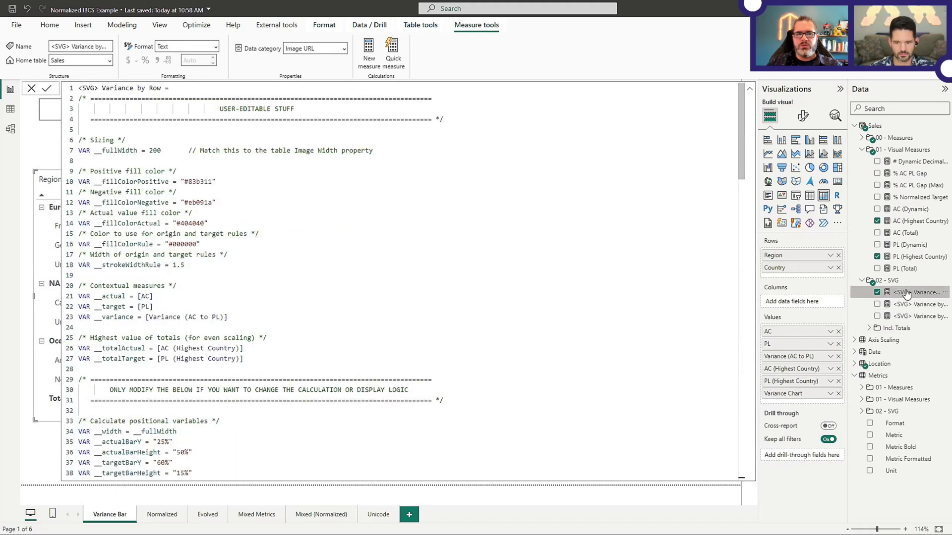
pyautogui.scroll(-20, 305, 308)
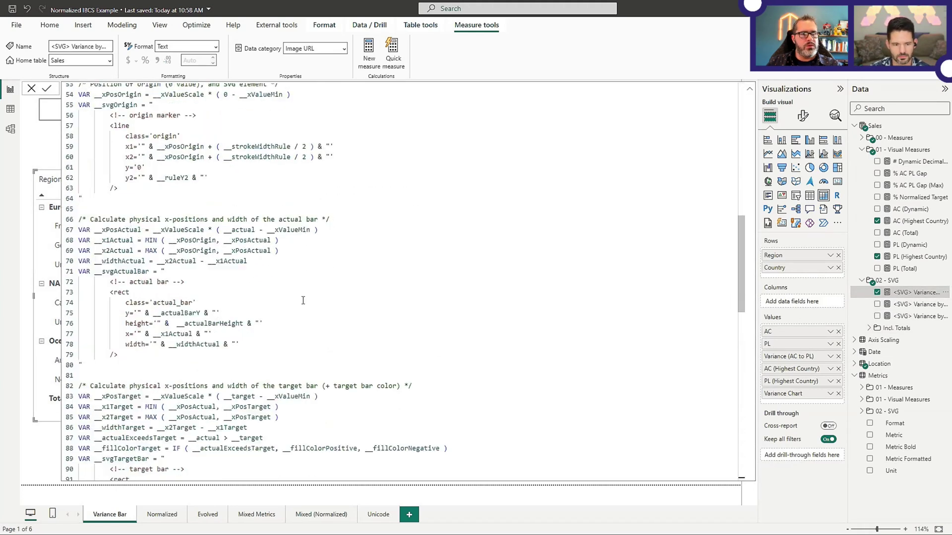
pyautogui.scroll(-19, 303, 300)
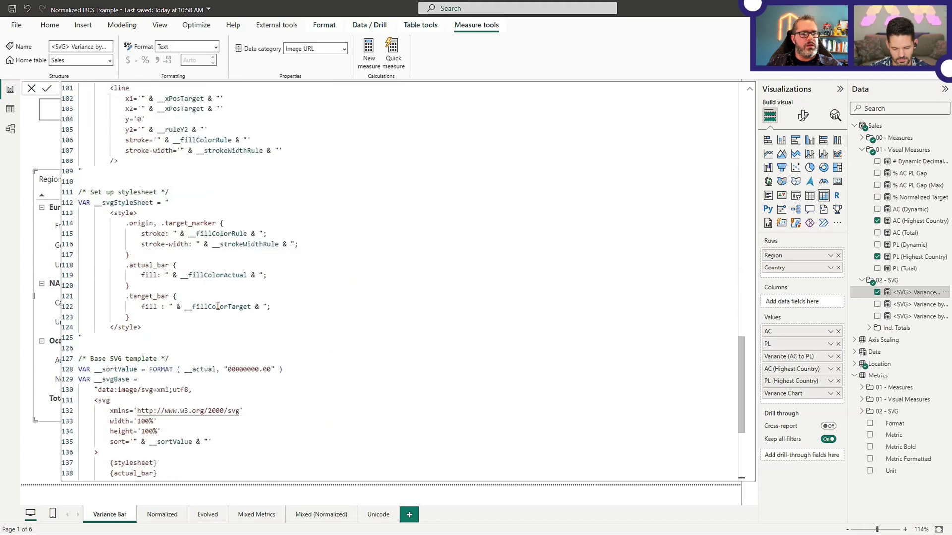
pyautogui.scroll(-1, 218, 306)
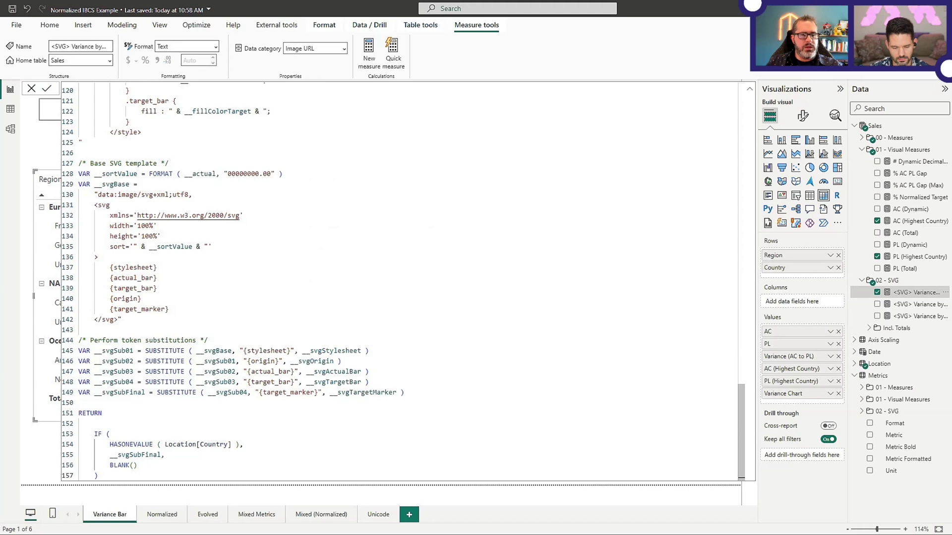
pyautogui.moveTo(417, 330)
pyautogui.mouseDown()
pyautogui.moveTo(211, 415)
pyautogui.moveTo(73, 408)
pyautogui.mouseUp()
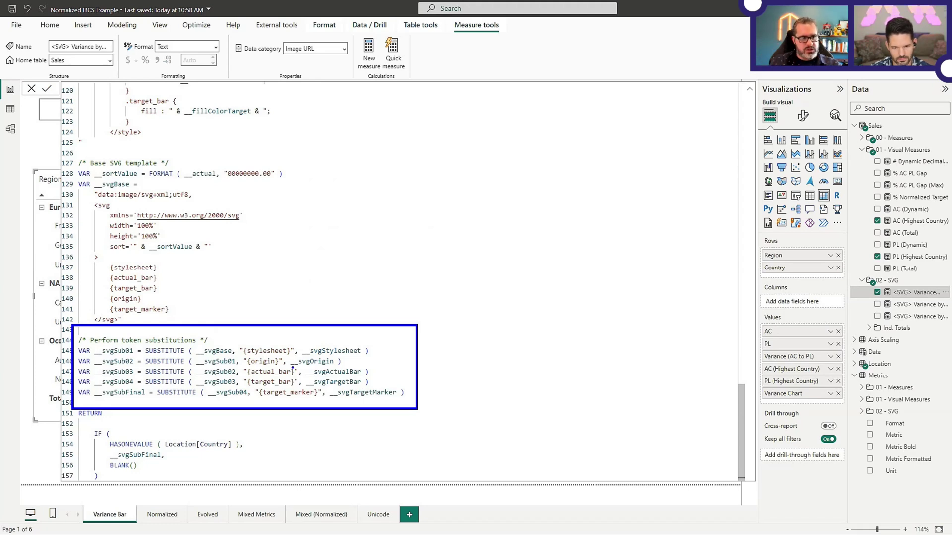
pyautogui.press('Escape')
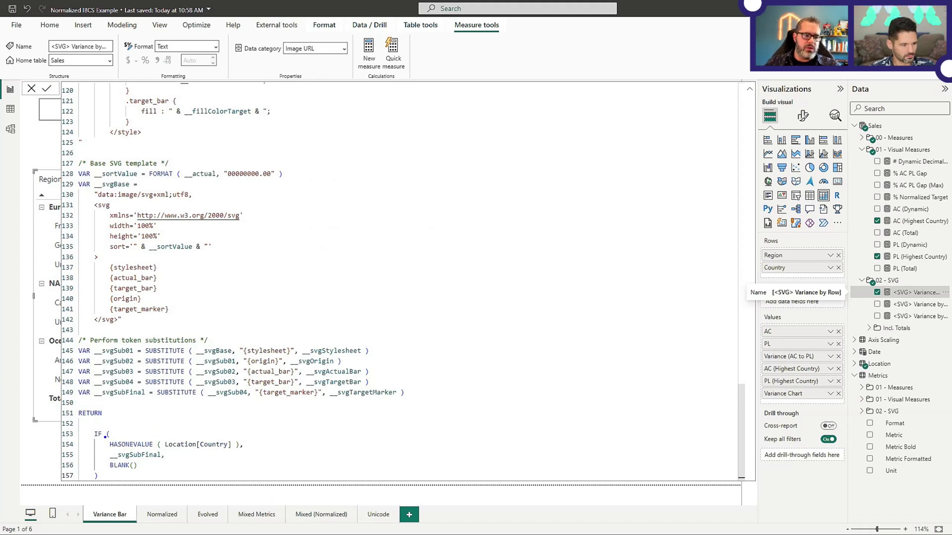
# Examine the HASONEVALUE condition on Location[Country] in the measure's RETURN expression, and leave the measure's code.
pyautogui.moveTo(106, 437); pyautogui.dragTo(252, 452)
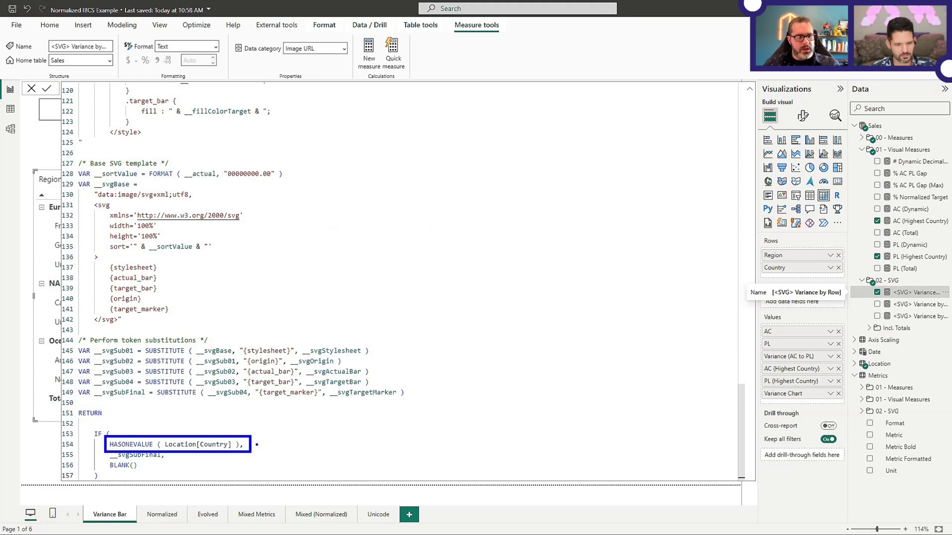
pyautogui.press('Escape')
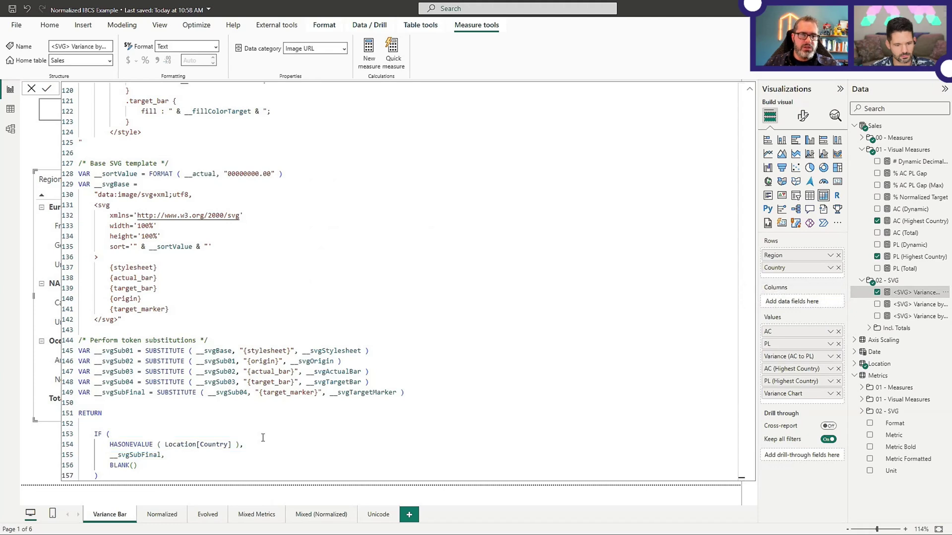
pyautogui.click(872, 126)
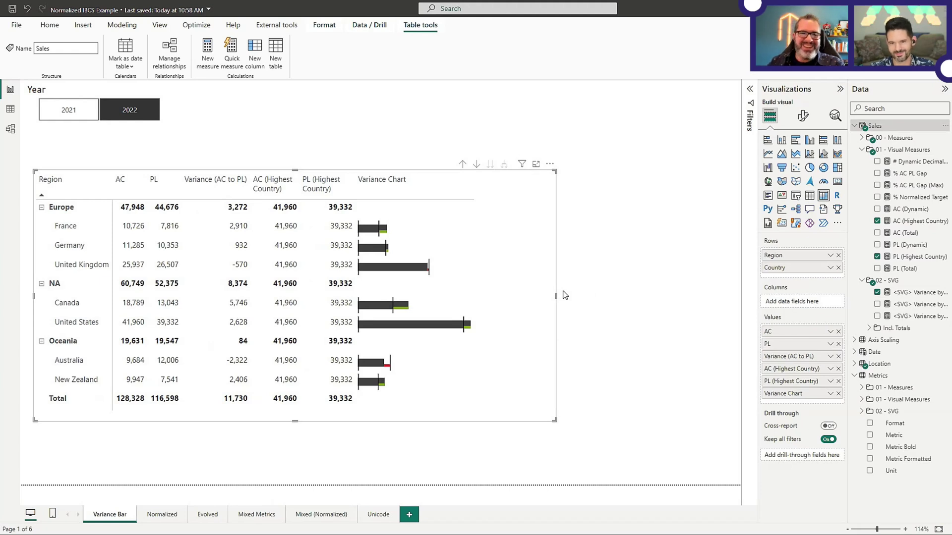
# Open the Normalized report page and set Variance Chart Scaling to Normalized, comparing the original and updated variance charts.
pyautogui.click(155, 516)
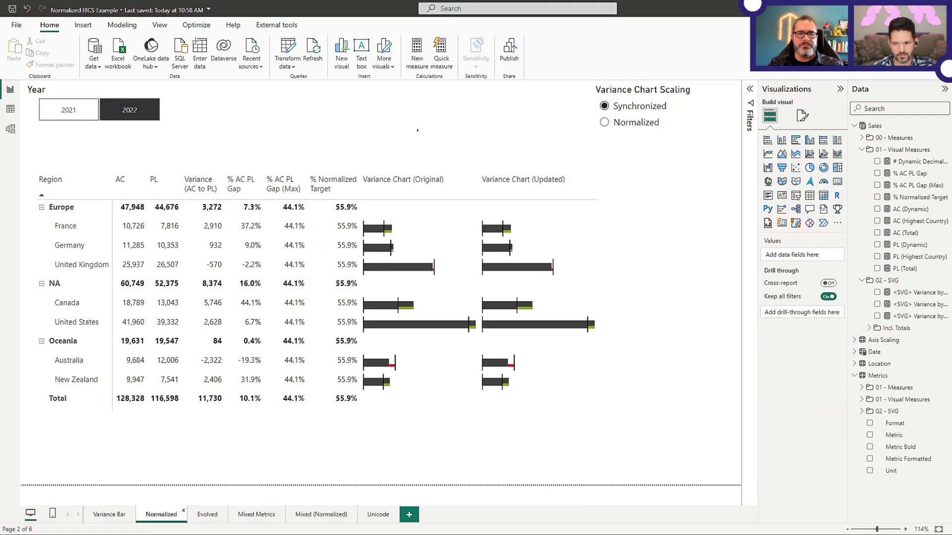
pyautogui.moveTo(358, 171)
pyautogui.mouseDown()
pyautogui.moveTo(451, 429)
pyautogui.moveTo(478, 426)
pyautogui.mouseUp()
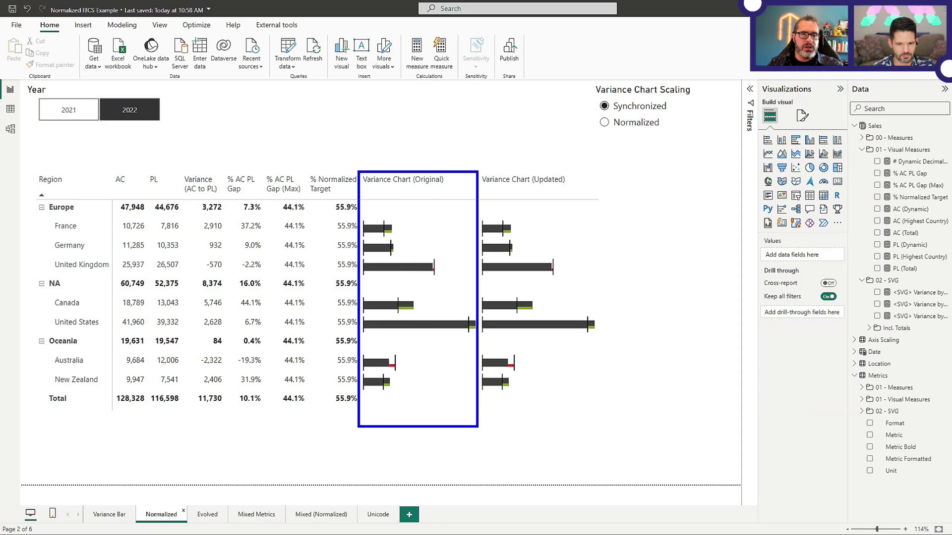
pyautogui.press('Escape')
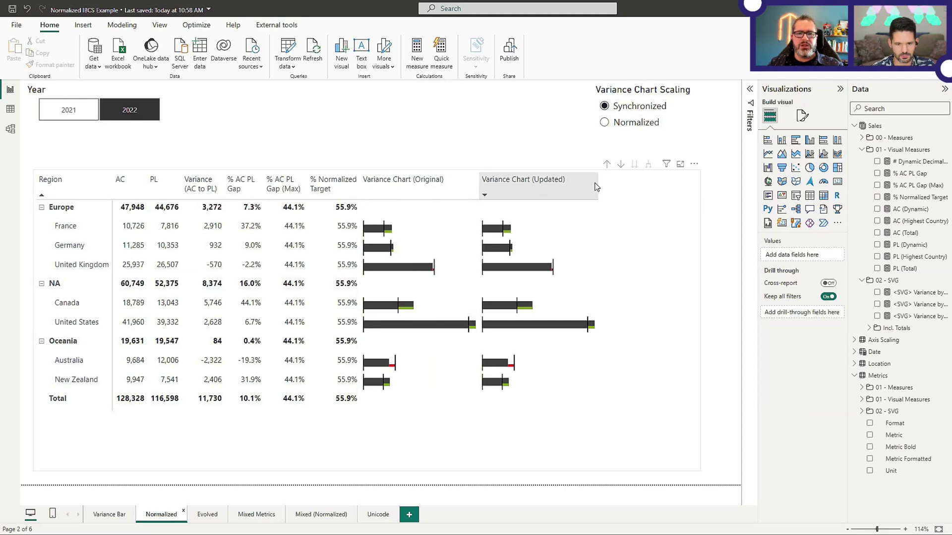
pyautogui.click(629, 124)
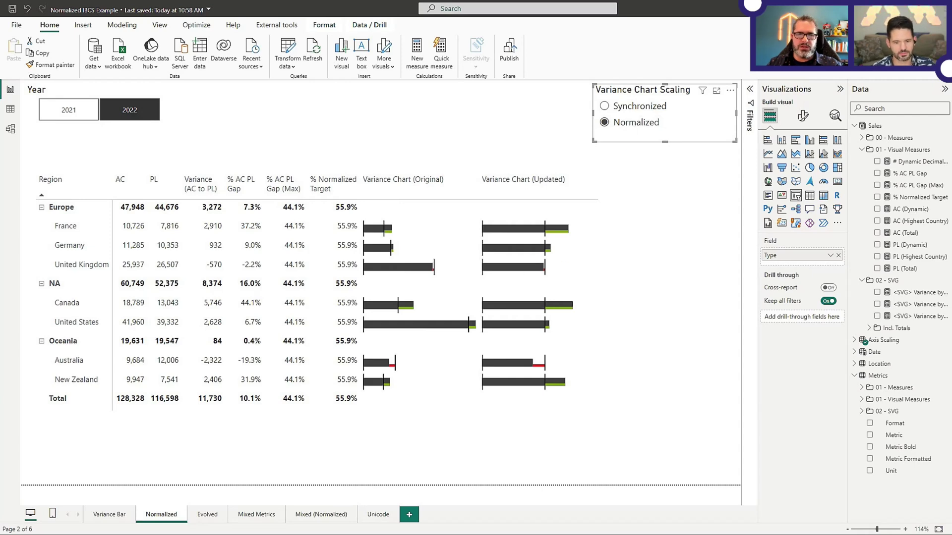
pyautogui.moveTo(540, 213); pyautogui.dragTo(550, 416)
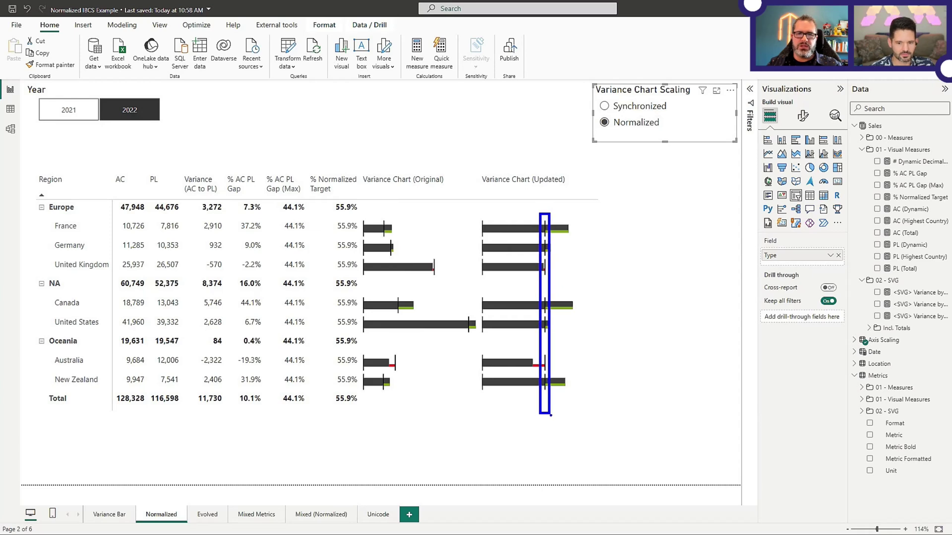
pyautogui.press('Escape')
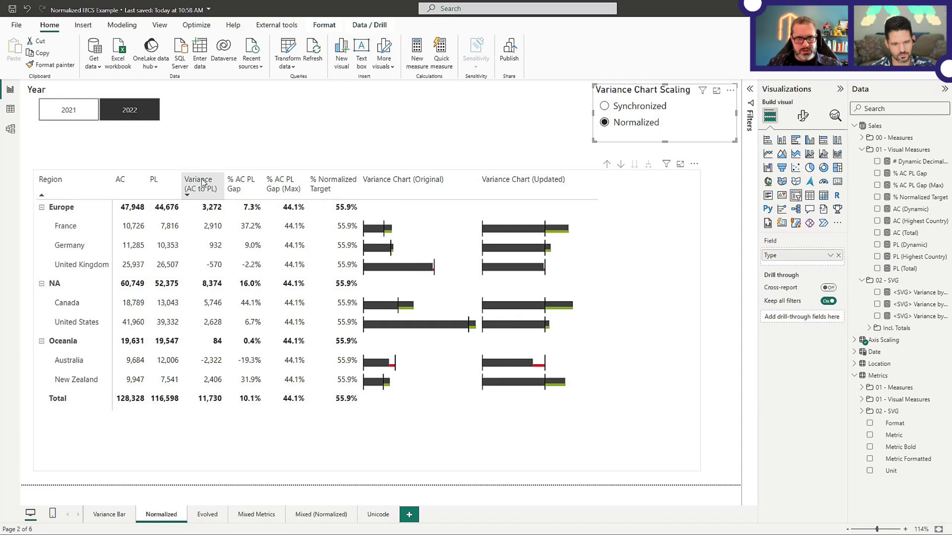
# Examine the AC, PL, variance, % AC PL Gap and % AC PL Gap (Max) columns against Canada's bar in the updated chart.
pyautogui.moveTo(107, 167)
pyautogui.mouseDown()
pyautogui.moveTo(152, 218)
pyautogui.moveTo(226, 389)
pyautogui.moveTo(225, 414)
pyautogui.mouseUp()
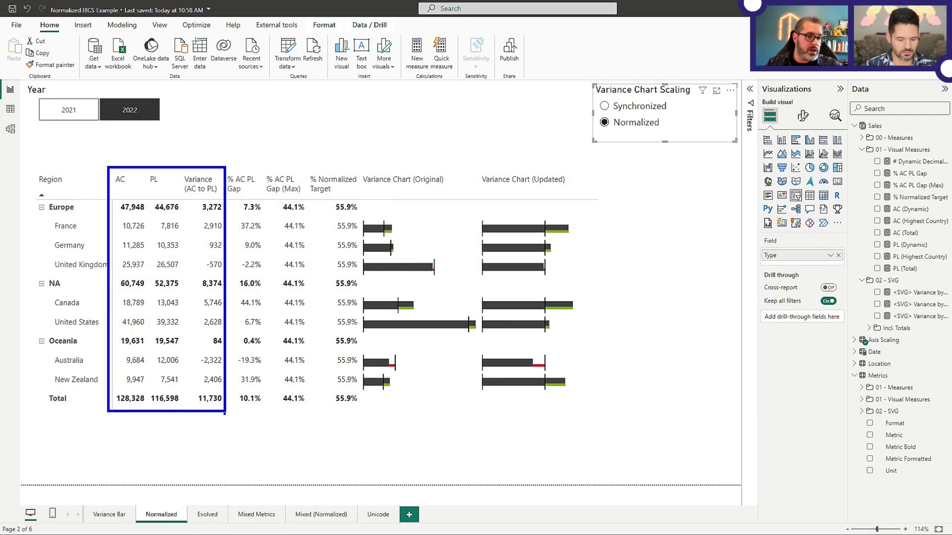
pyautogui.press('Escape')
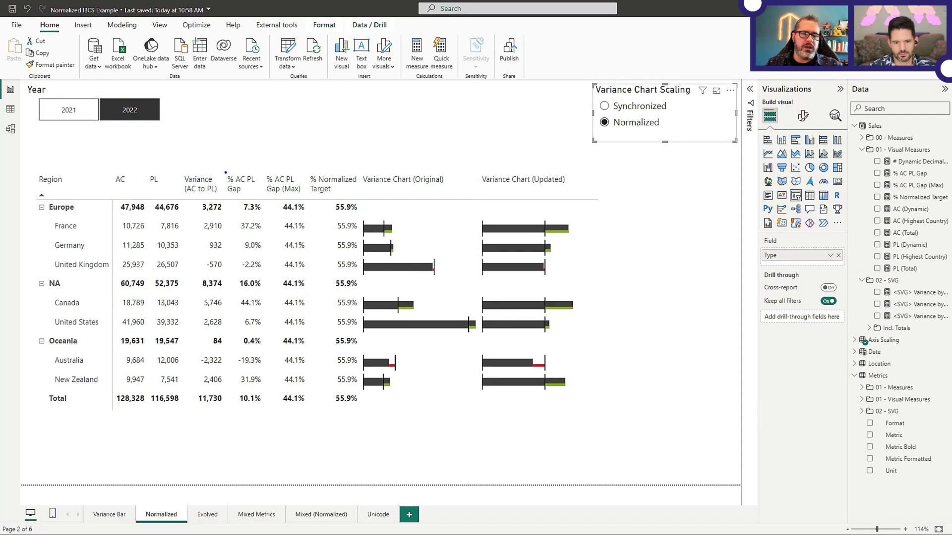
pyautogui.moveTo(222, 171)
pyautogui.mouseDown()
pyautogui.moveTo(255, 261)
pyautogui.moveTo(271, 373)
pyautogui.moveTo(265, 417)
pyautogui.mouseUp()
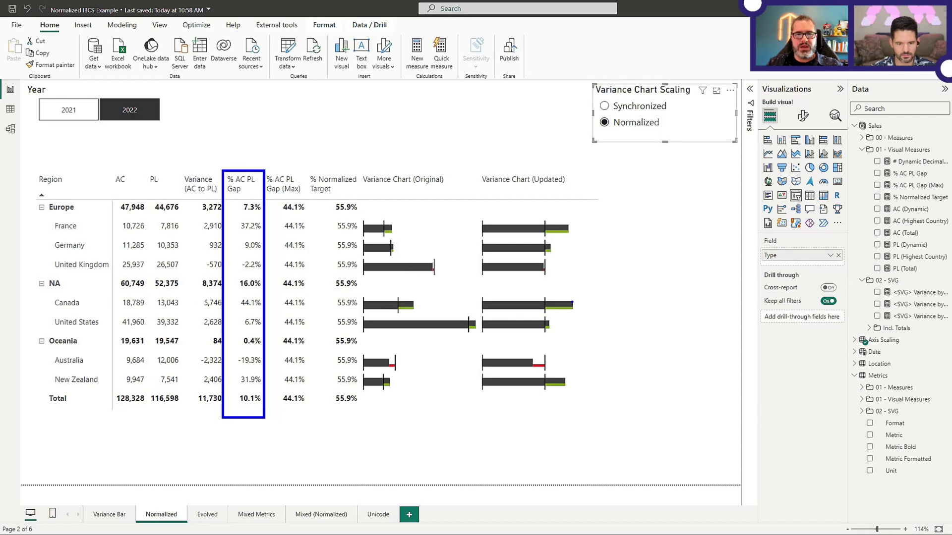
pyautogui.moveTo(547, 295); pyautogui.dragTo(581, 315)
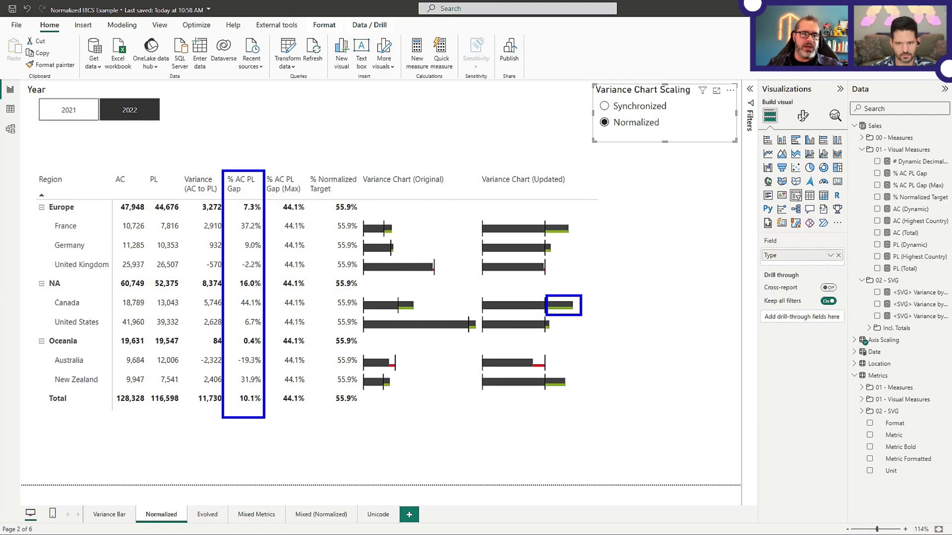
pyautogui.moveTo(237, 295); pyautogui.dragTo(263, 310)
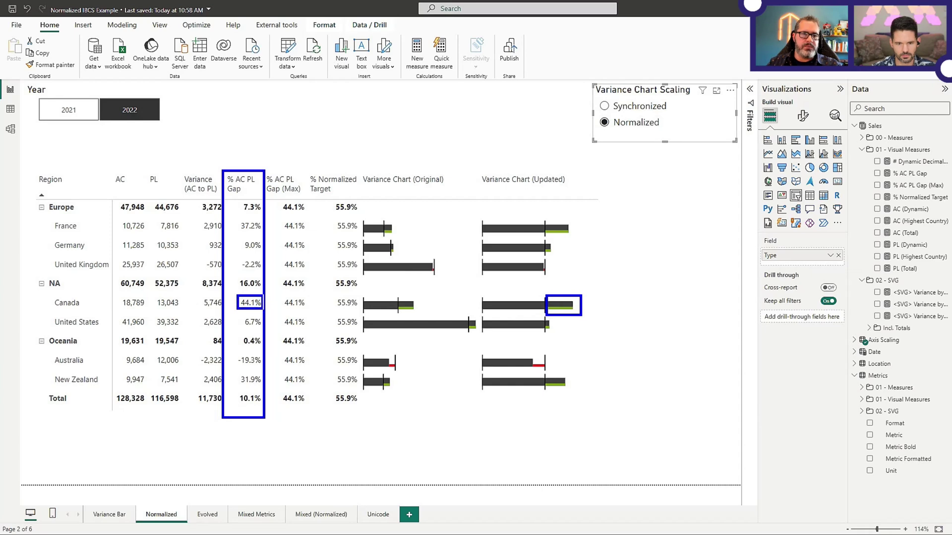
pyautogui.moveTo(266, 171)
pyautogui.mouseDown()
pyautogui.moveTo(277, 186)
pyautogui.moveTo(313, 416)
pyautogui.mouseUp()
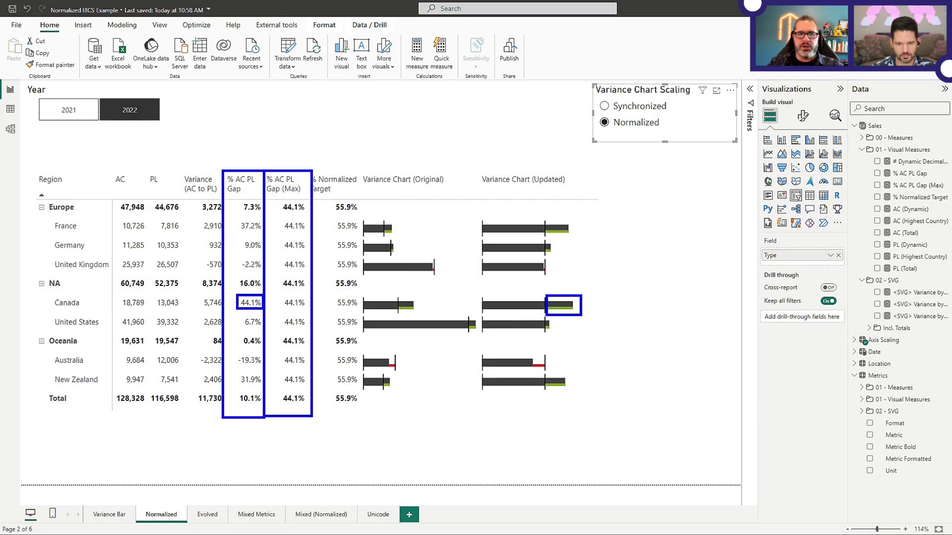
pyautogui.press('Escape')
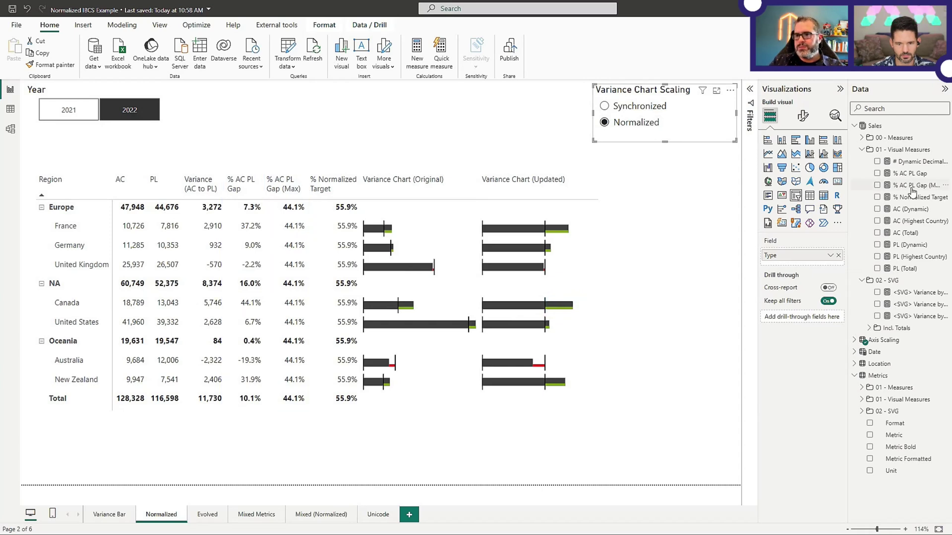
# Examine the DAX definitions of the % AC PL Gap (Max) and % Normalized Target measures against the aligned target lines.
pyautogui.click(911, 186)
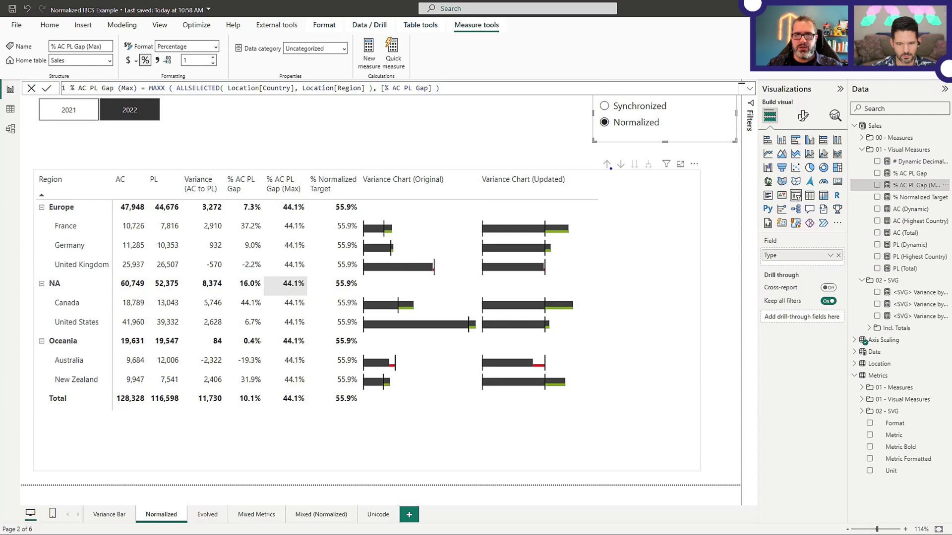
pyautogui.moveTo(541, 214); pyautogui.dragTo(549, 397)
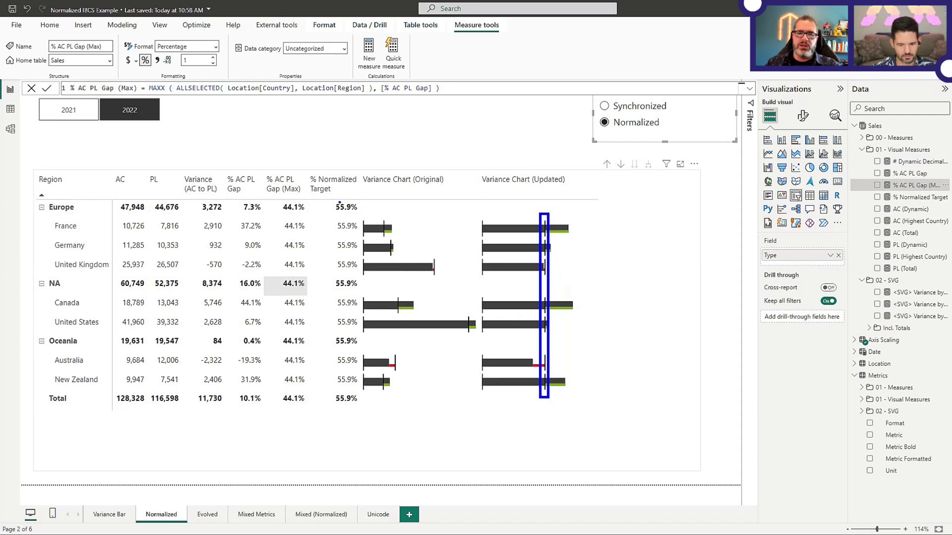
pyautogui.press('Escape')
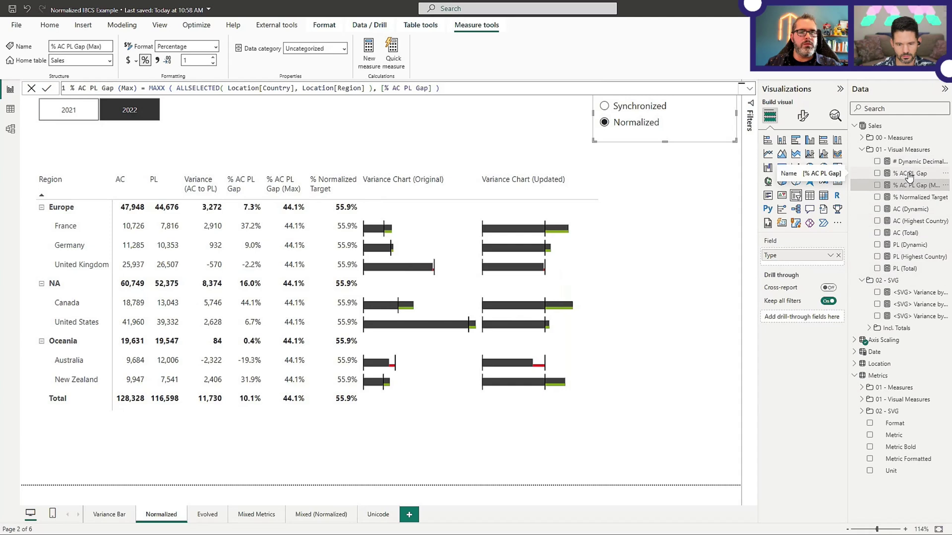
pyautogui.click(910, 197)
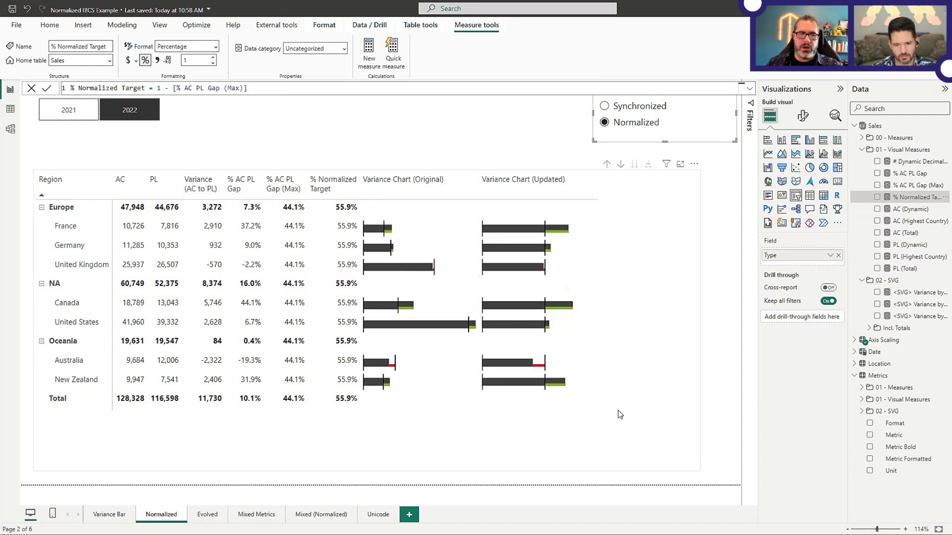
pyautogui.click(727, 336)
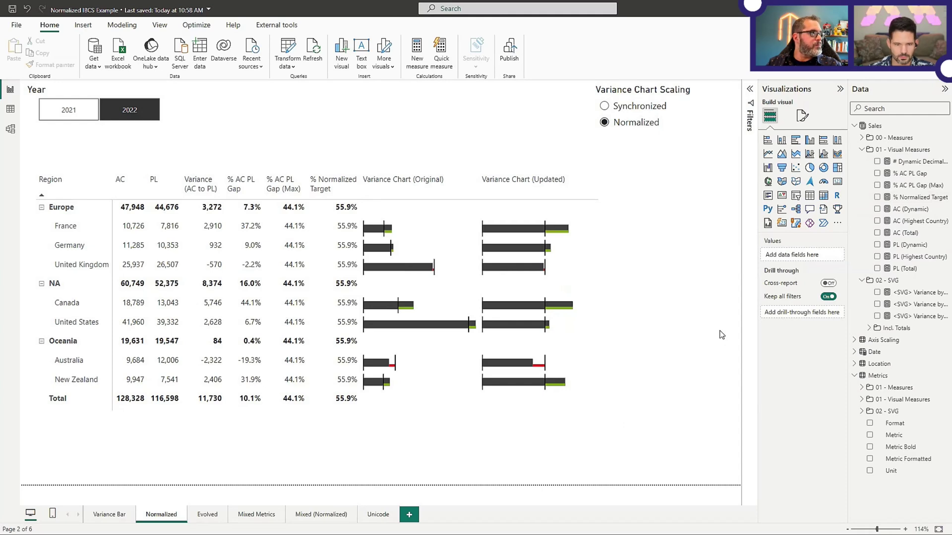
# Switch to Visual Studio Code and examine the added normalization variables in the comparison of 00 - Variance Original.dax with 01 - Variance with Normalize.dax.
pyautogui.hotkey('alt', 'Tab')
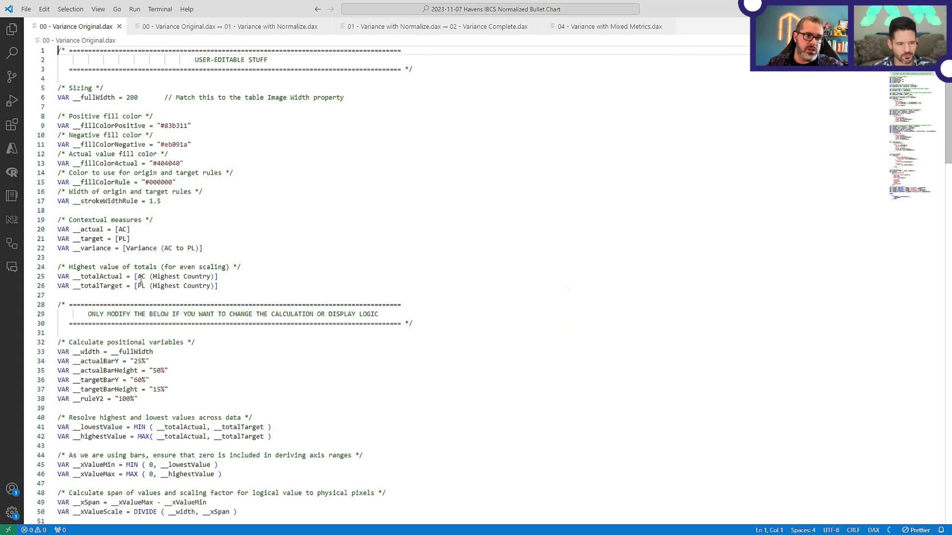
pyautogui.click(206, 31)
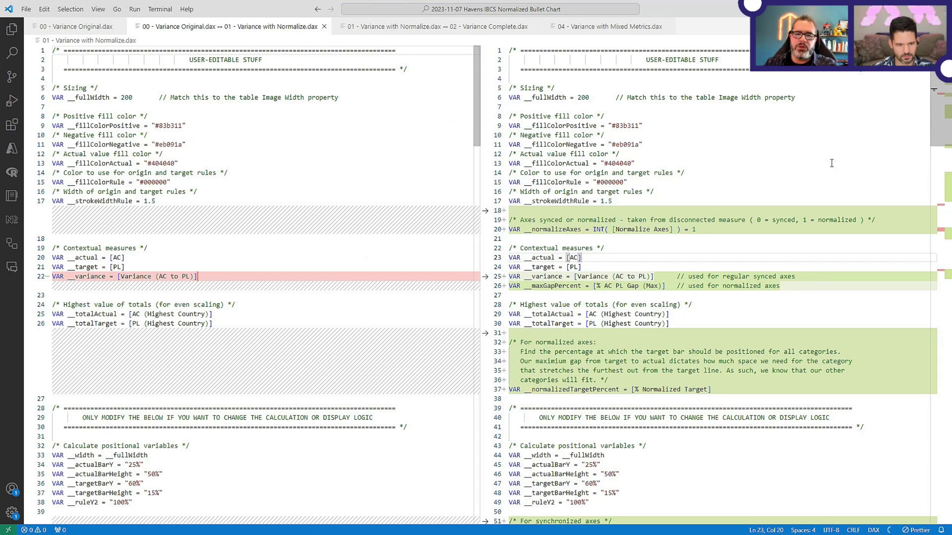
pyautogui.scroll(-1, 845, 156)
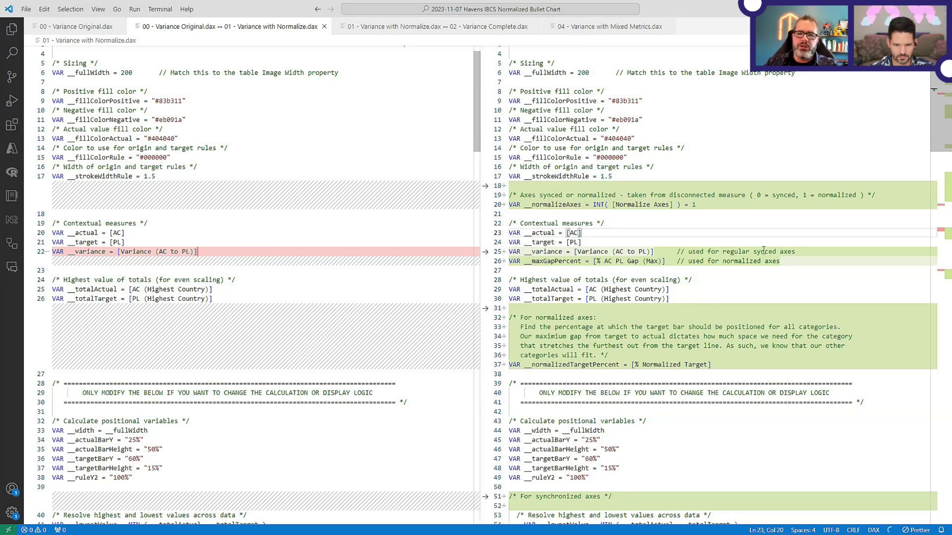
pyautogui.scroll(-2, 820, 265)
pyautogui.scroll(-1, 823, 265)
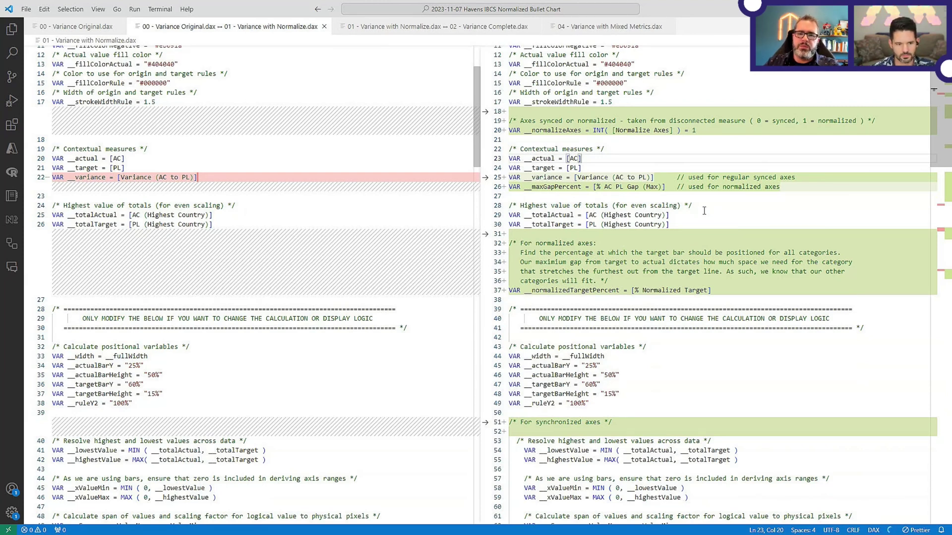
pyautogui.scroll(-1, 709, 226)
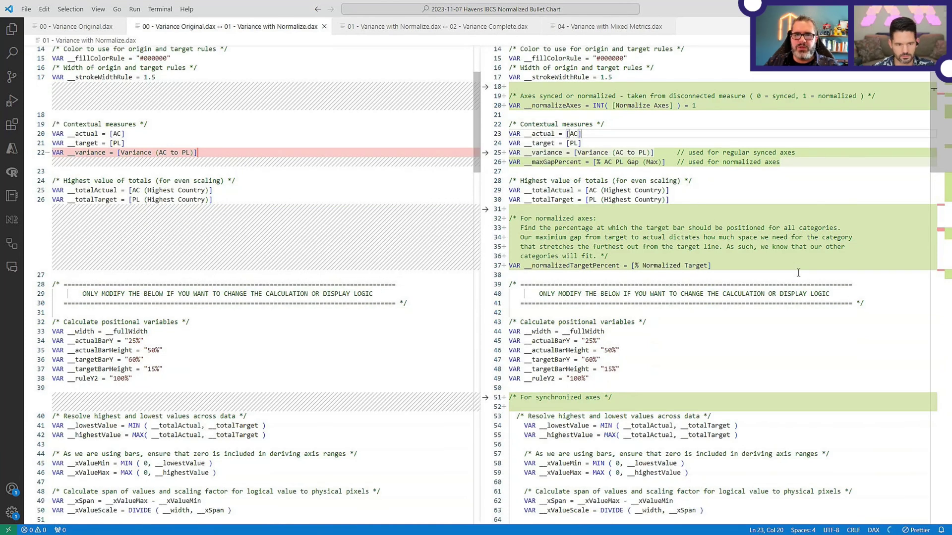
pyautogui.scroll(-1, 571, 249)
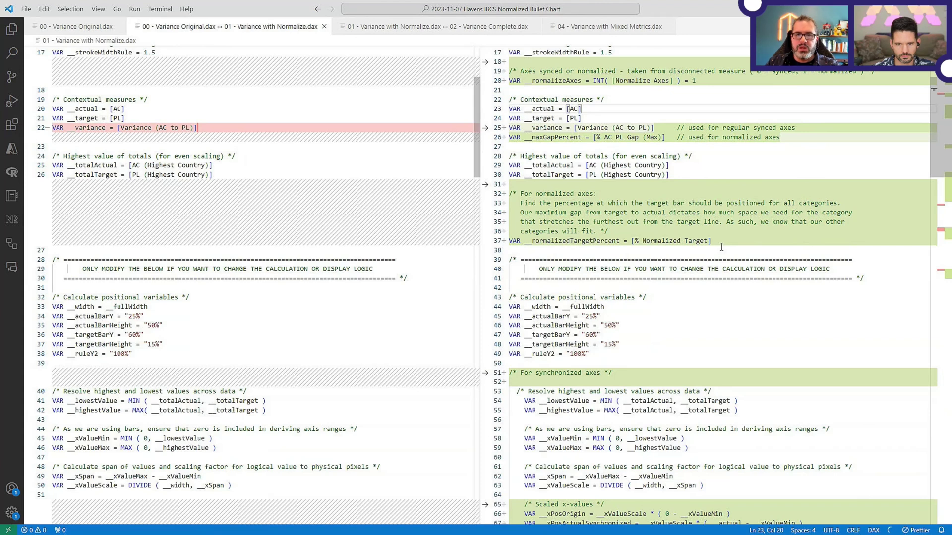
# Examine the added variables for synchronized and normalized x-positions, including __xPosTargetNormalized, __ratioActualTarget and __xPosActualNormalized, against the original measure.
pyautogui.scroll(-5, 718, 238)
pyautogui.scroll(-3, 730, 230)
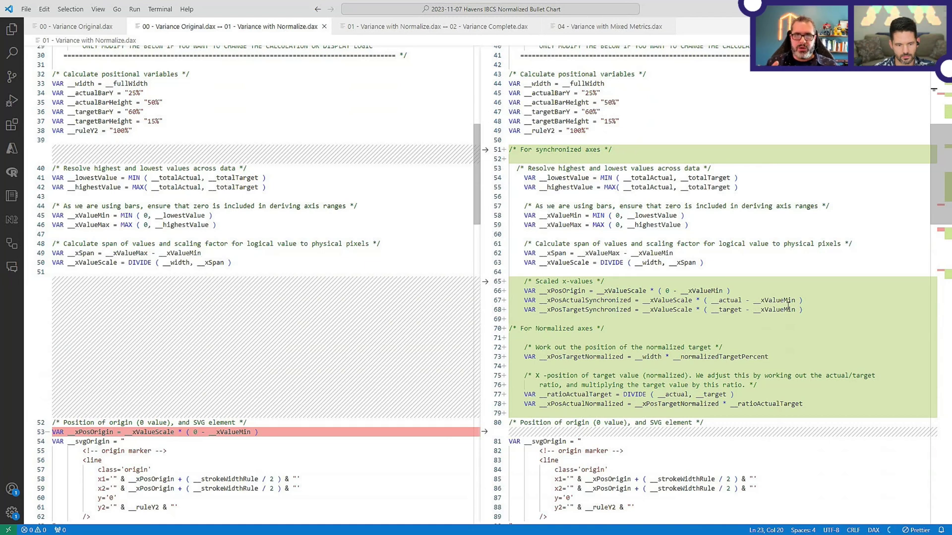
pyautogui.scroll(-10, 366, 329)
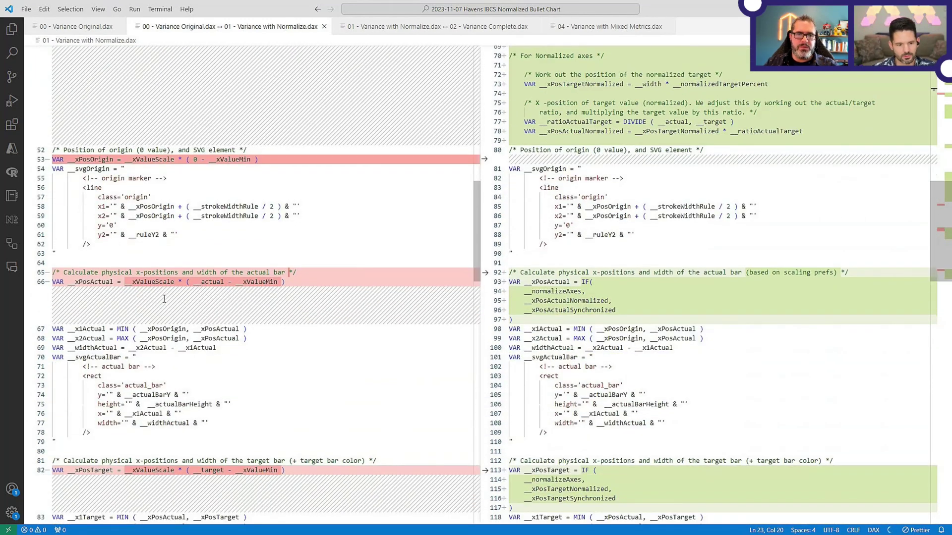
pyautogui.scroll(9, 347, 296)
pyautogui.scroll(1, 352, 298)
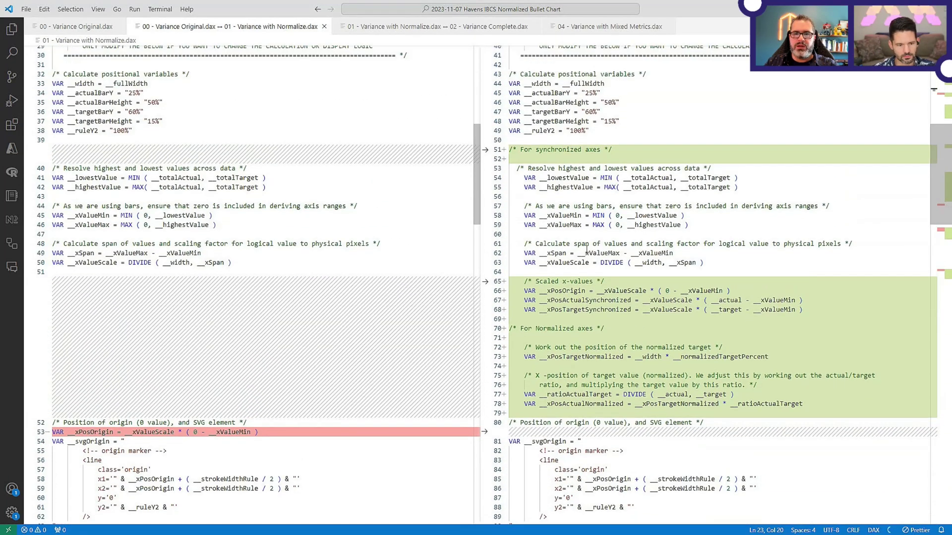
pyautogui.scroll(-1, 594, 283)
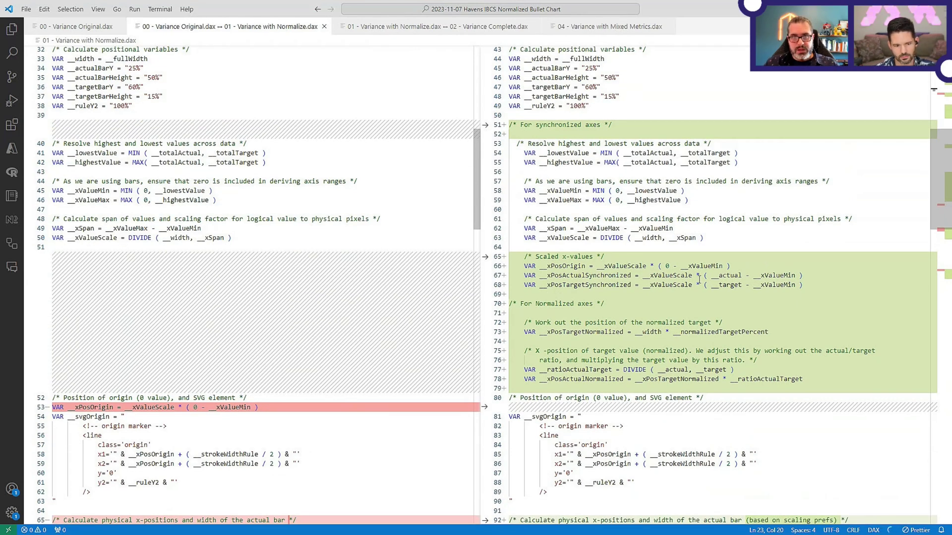
pyautogui.scroll(-3, 699, 279)
pyautogui.scroll(-1, 696, 270)
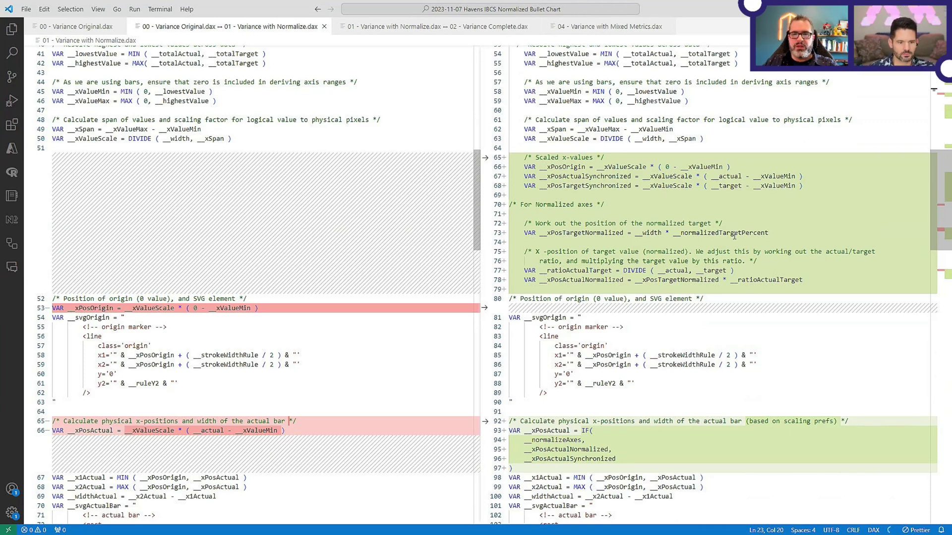
pyautogui.scroll(-1, 732, 234)
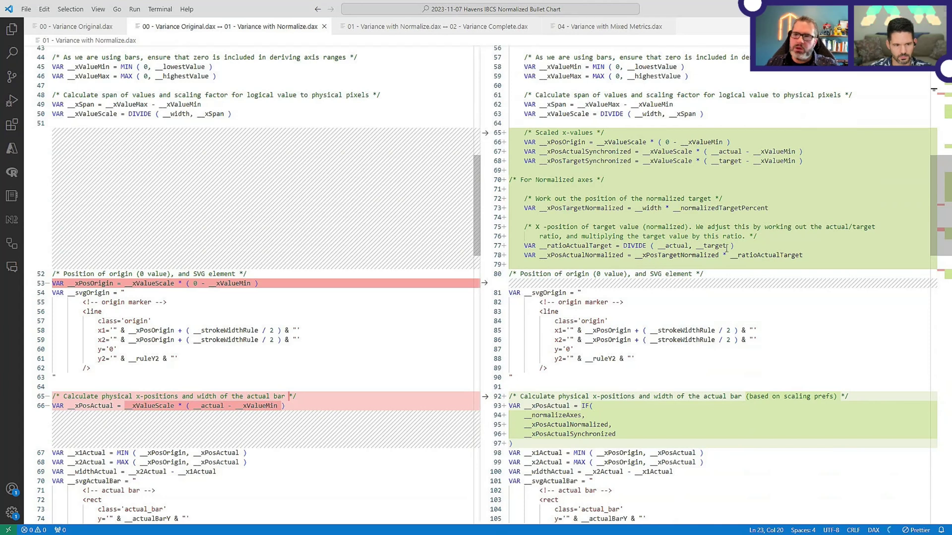
# Examine how __xPosActual and __xPosTarget switch on __normalizeAxes, and compare the remaining SVG template code of both measure versions.
pyautogui.scroll(-5, 726, 247)
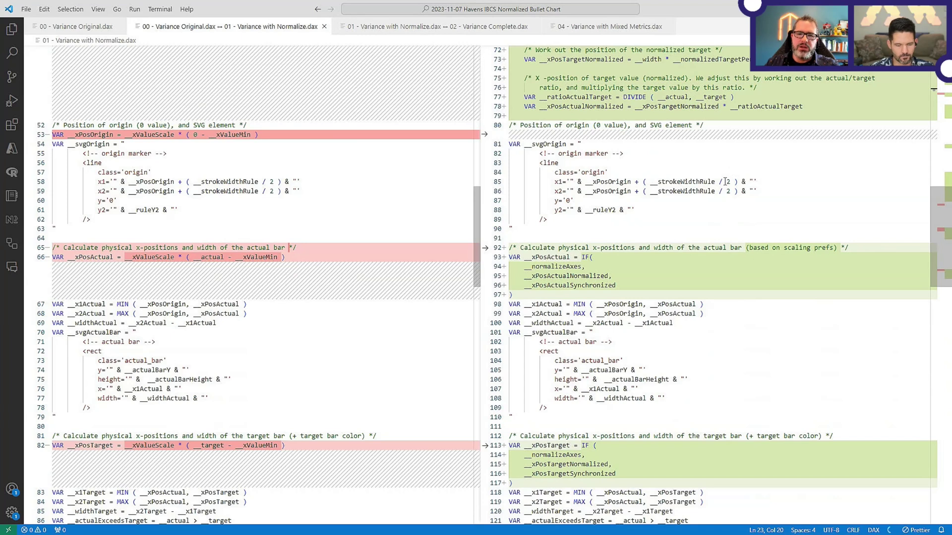
pyautogui.scroll(-2, 721, 179)
pyautogui.scroll(-3, 720, 179)
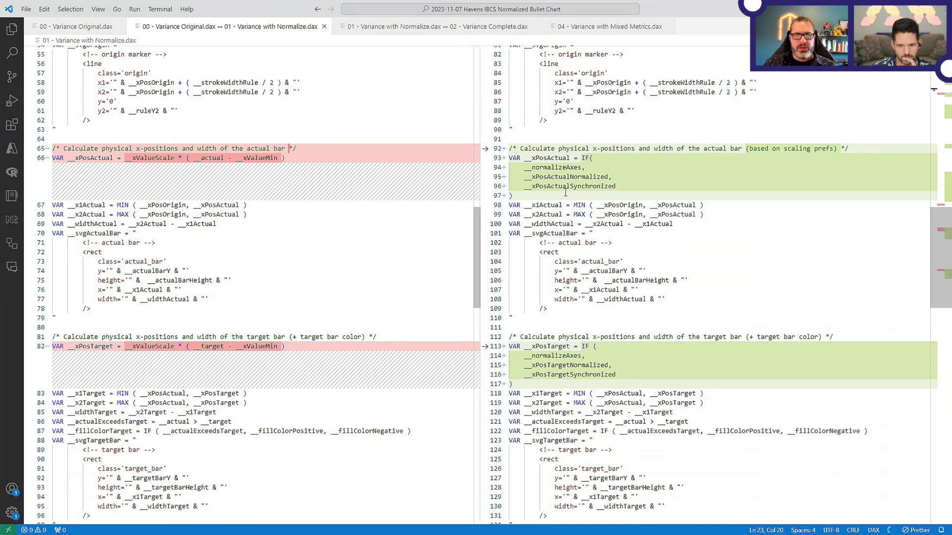
pyautogui.scroll(-5, 568, 184)
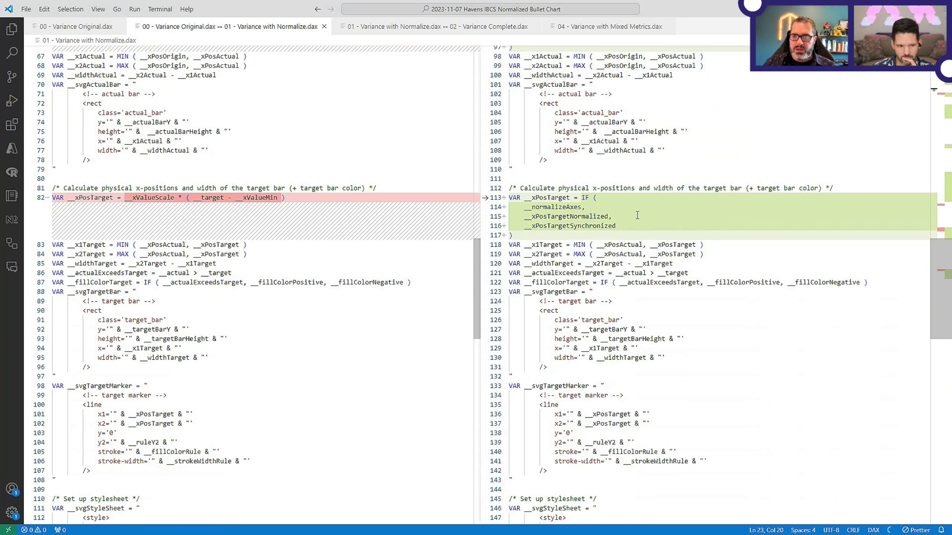
pyautogui.scroll(-6, 639, 219)
pyautogui.scroll(-13, 640, 217)
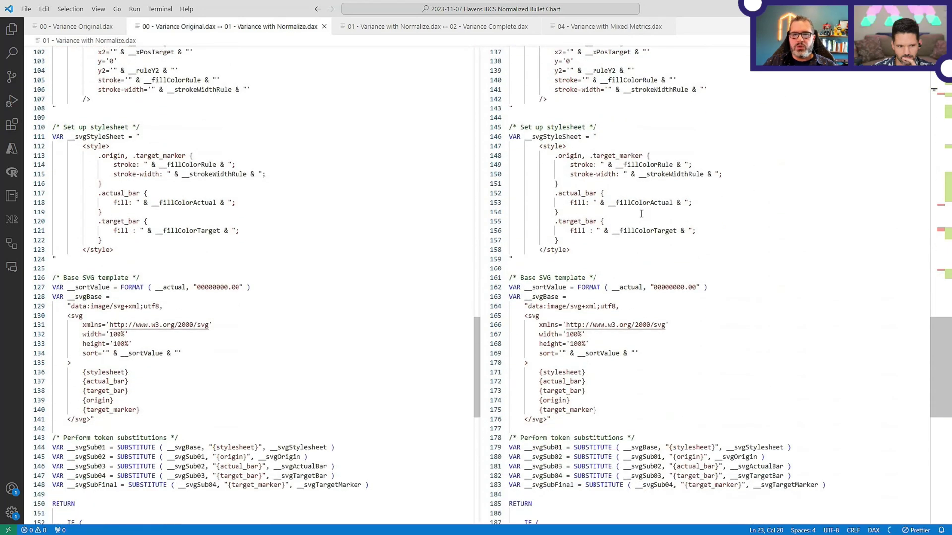
pyautogui.scroll(16, 640, 216)
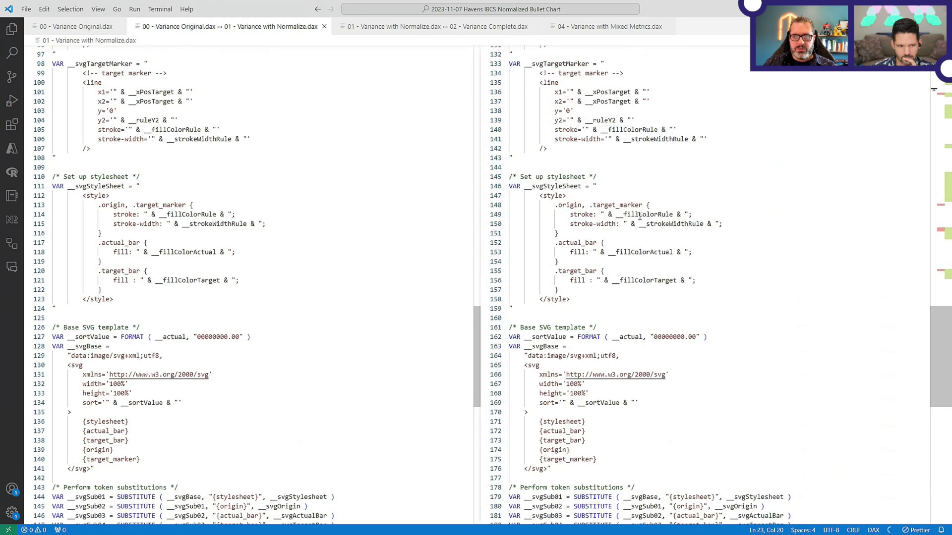
pyautogui.scroll(7, 639, 220)
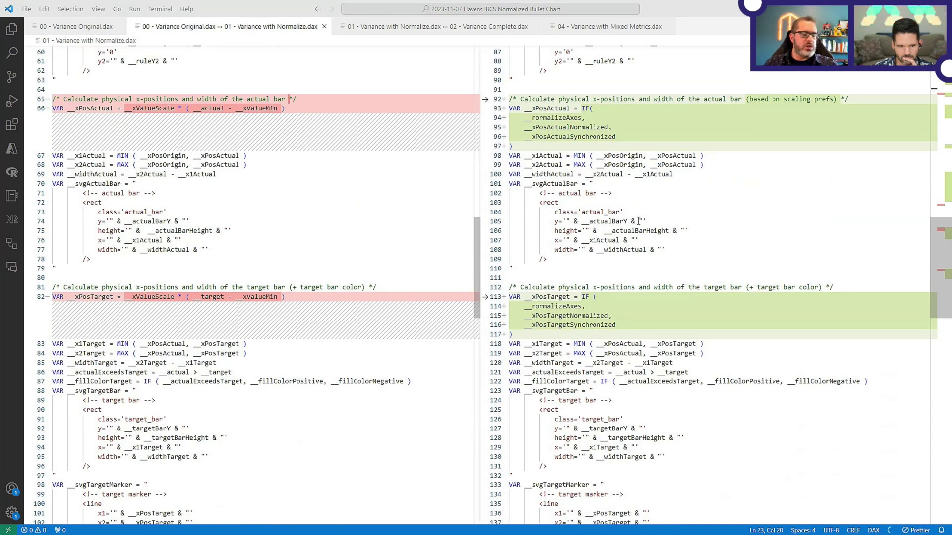
# Switch to Power BI Desktop and temporarily mark the aligned target lines and France's bar end in the updated variance chart.
pyautogui.hotkey('alt', 'Tab')
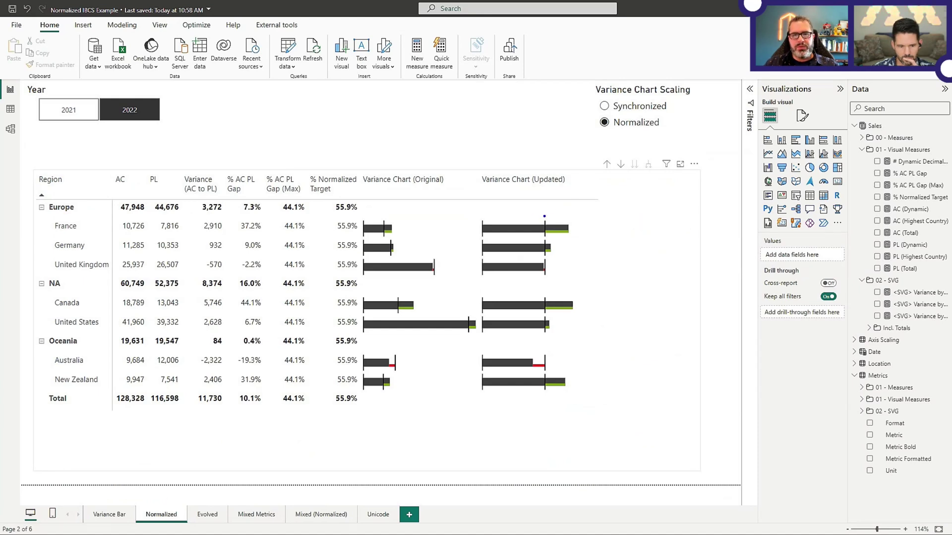
pyautogui.moveTo(543, 216); pyautogui.dragTo(547, 398)
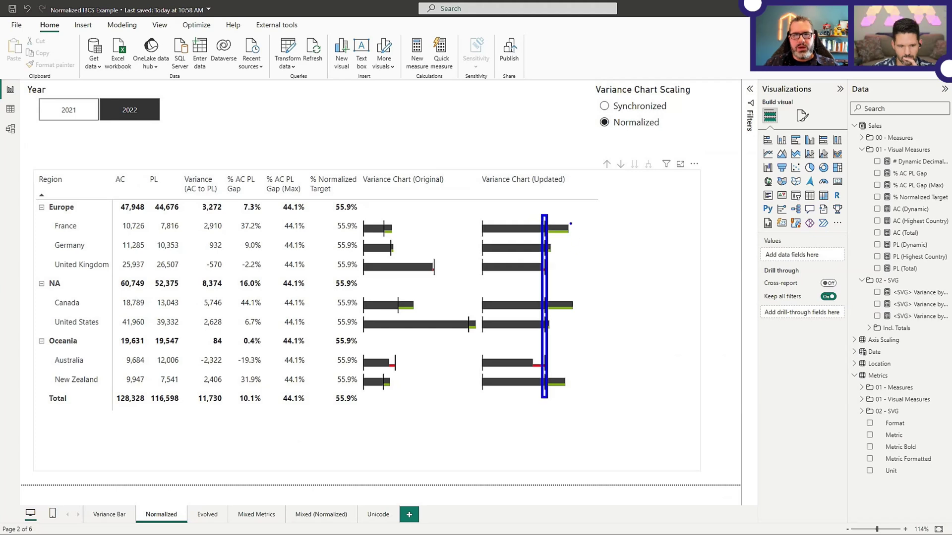
pyautogui.moveTo(571, 227); pyautogui.dragTo(595, 212)
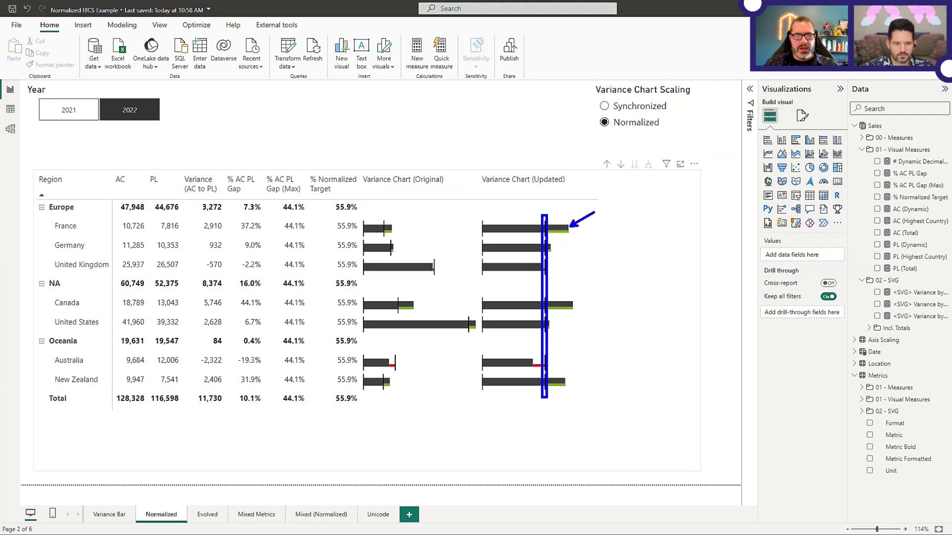
pyautogui.press('Escape')
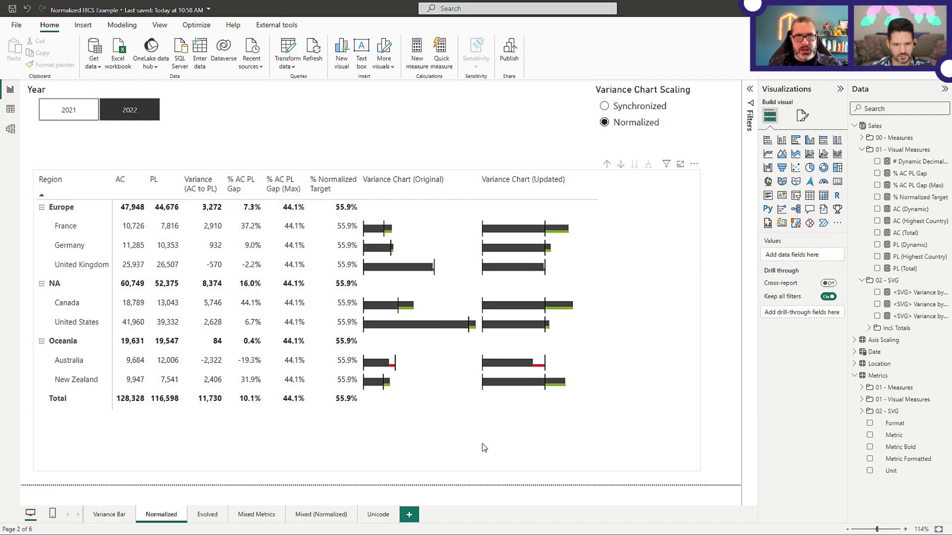
# Open the Evolved report page and compare its labelled variance chart under Synchronized and Normalized scaling, ending on Normalized.
pyautogui.click(205, 515)
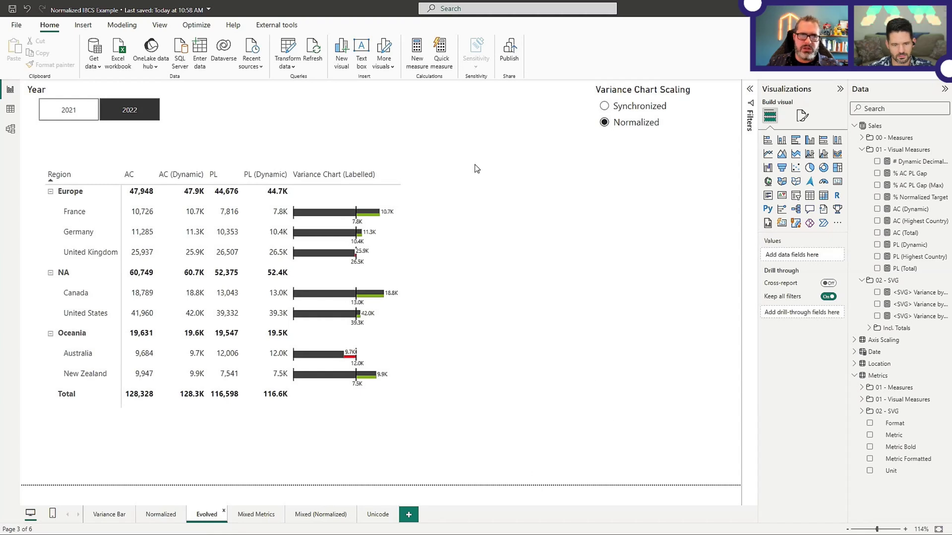
pyautogui.click(626, 110)
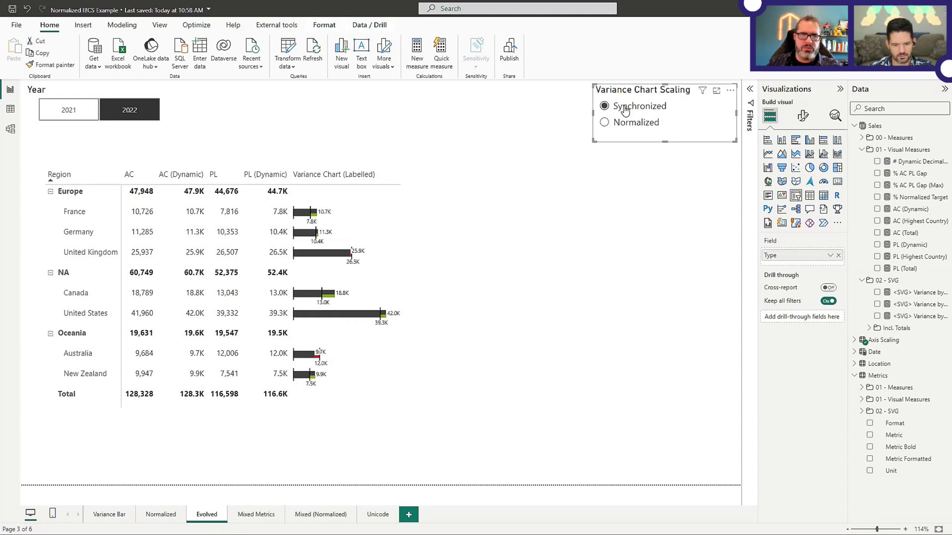
pyautogui.click(628, 127)
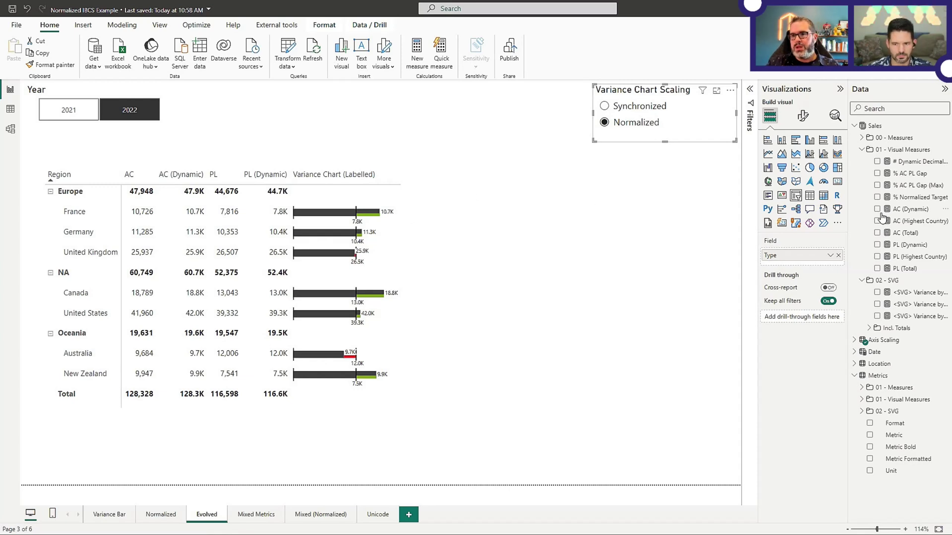
# Examine the # Dynamic Decimal Places measure and the dynamic format expression behind the AC (Dynamic) measure.
pyautogui.click(914, 164)
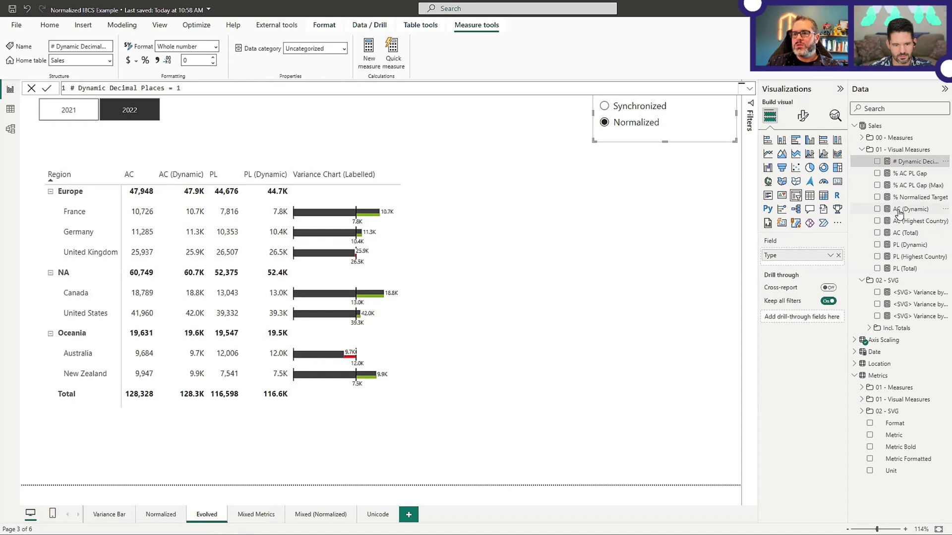
pyautogui.click(140, 191)
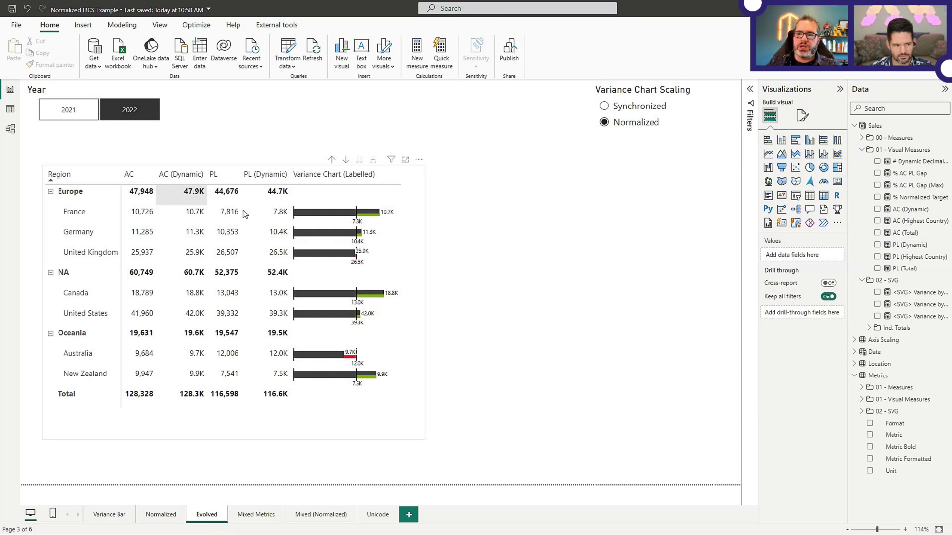
pyautogui.click(908, 210)
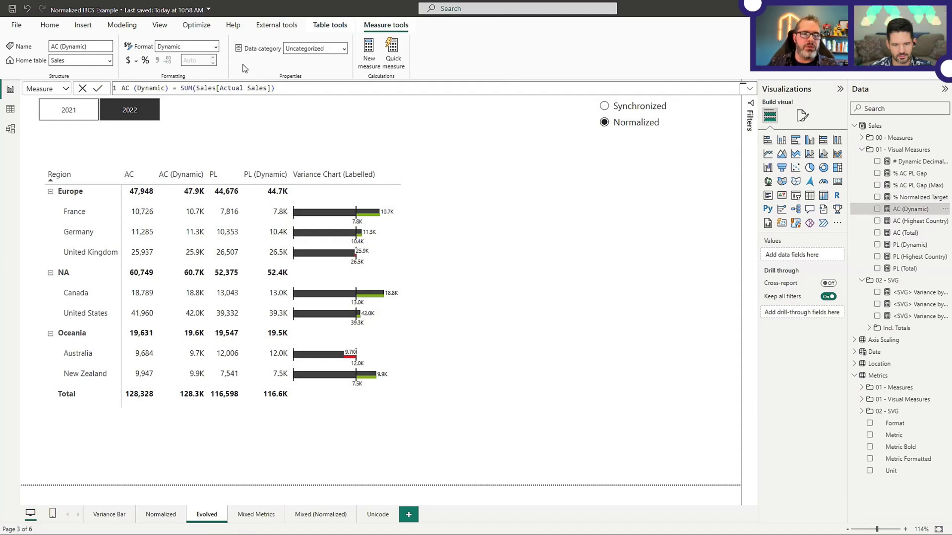
pyautogui.click(215, 46)
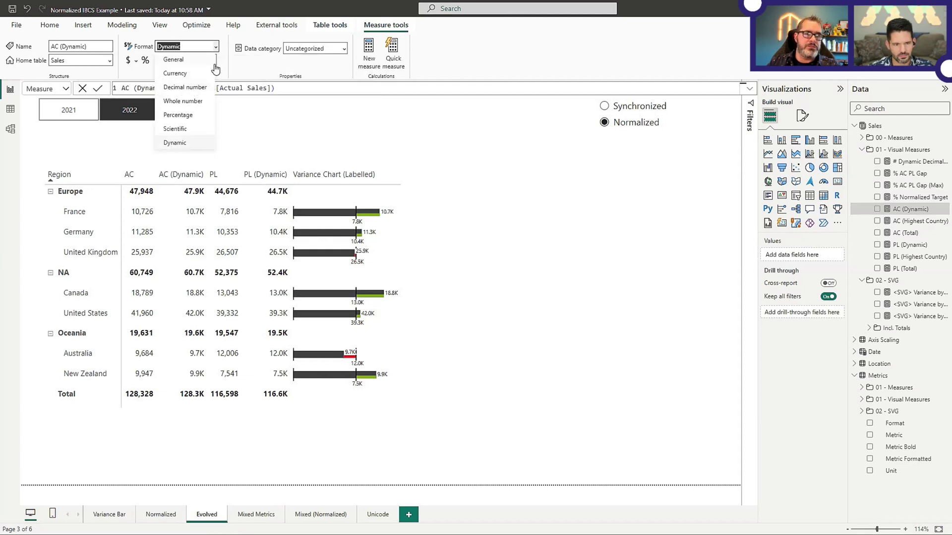
pyautogui.click(231, 70)
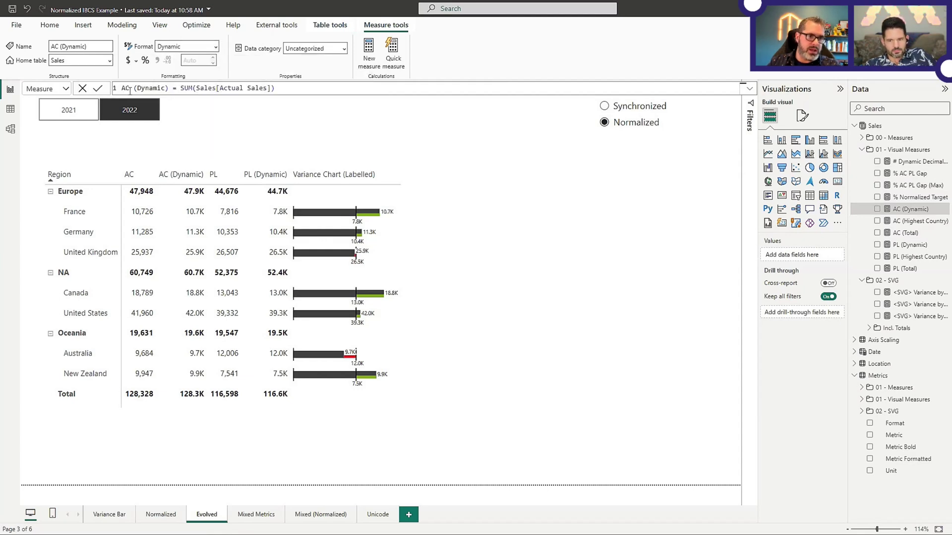
pyautogui.click(65, 90)
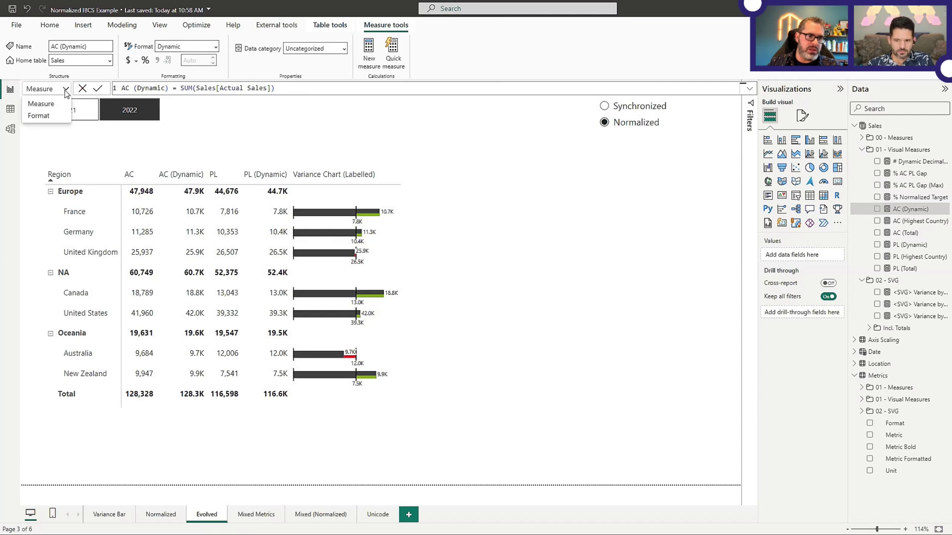
pyautogui.click(52, 117)
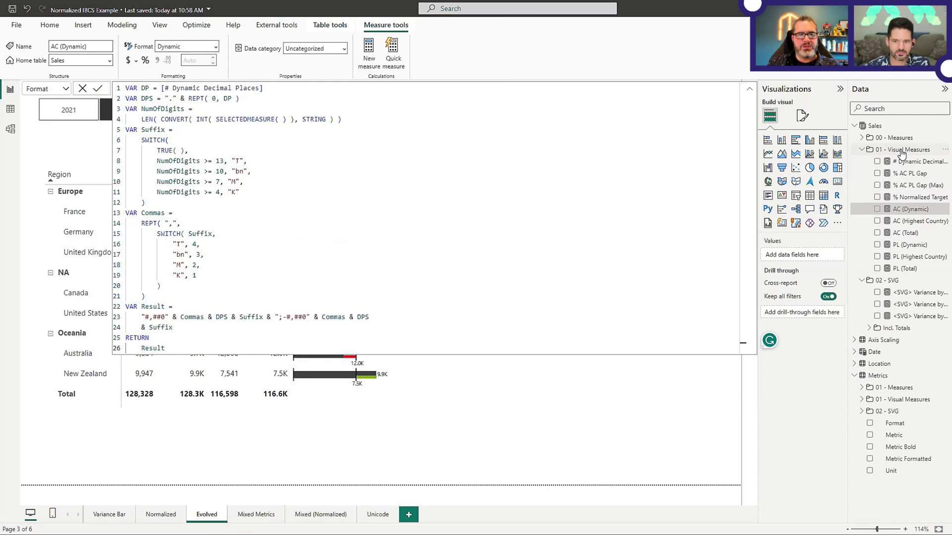
# Collapse the Sales table's 01 - Visual Measures folder and select the Sales table to leave the format expression.
pyautogui.click(901, 153)
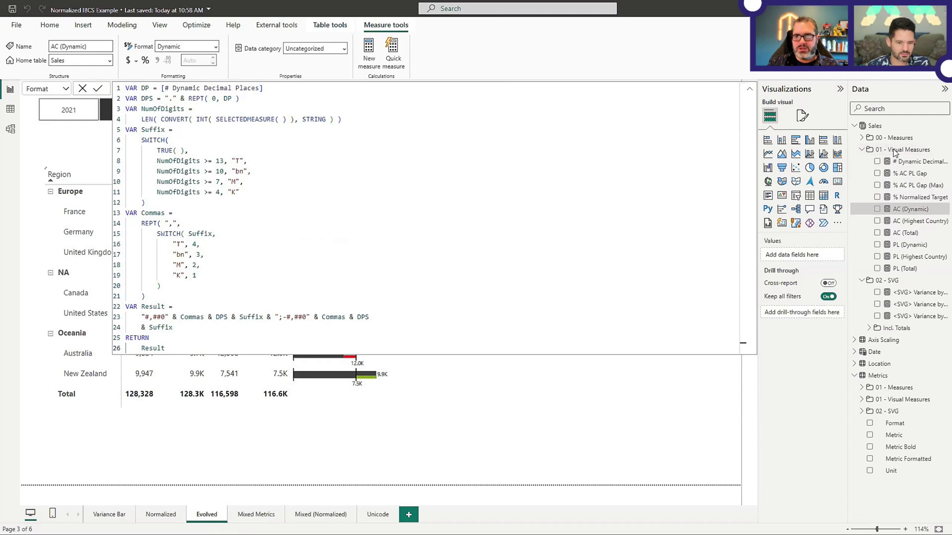
pyautogui.click(866, 152)
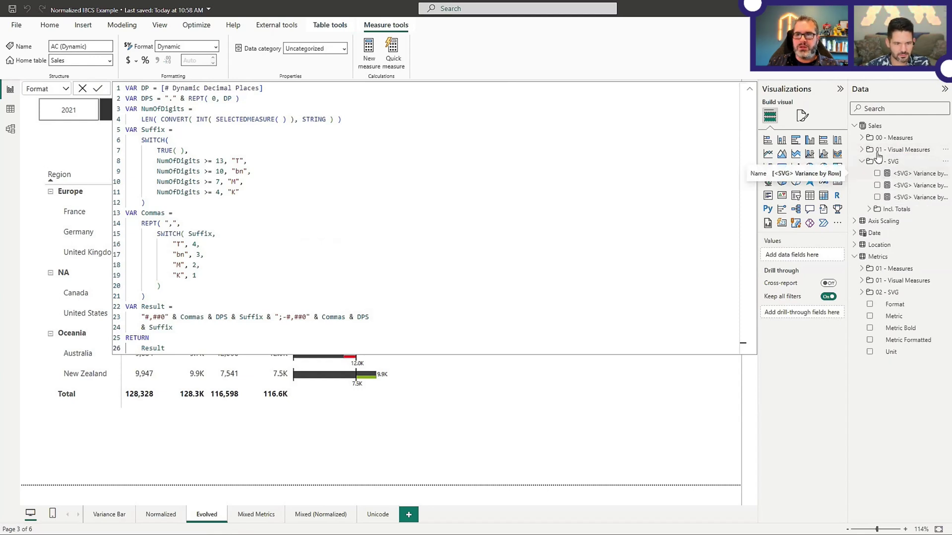
pyautogui.click(875, 126)
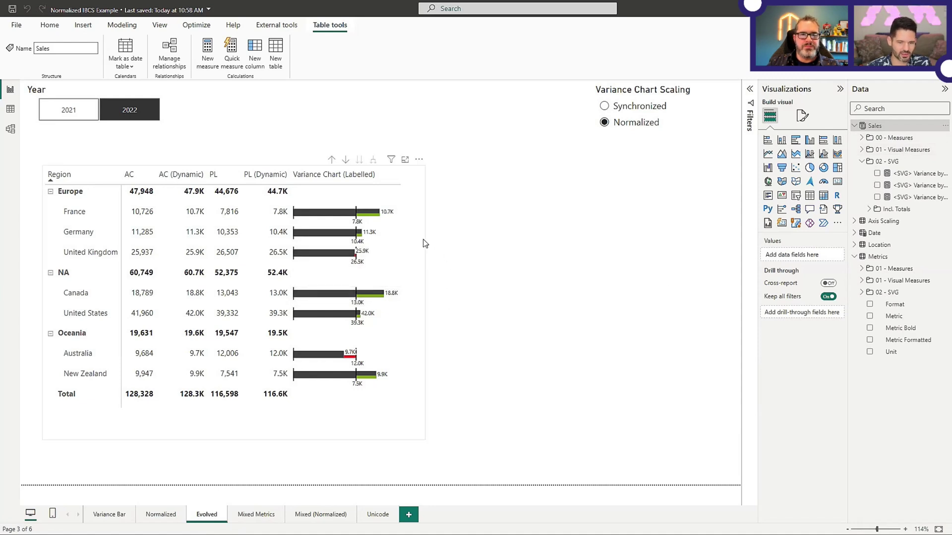
# Select the matrix and magnify the page to 294% to examine the value labels in the Variance Chart (Labelled) column.
pyautogui.click(421, 256)
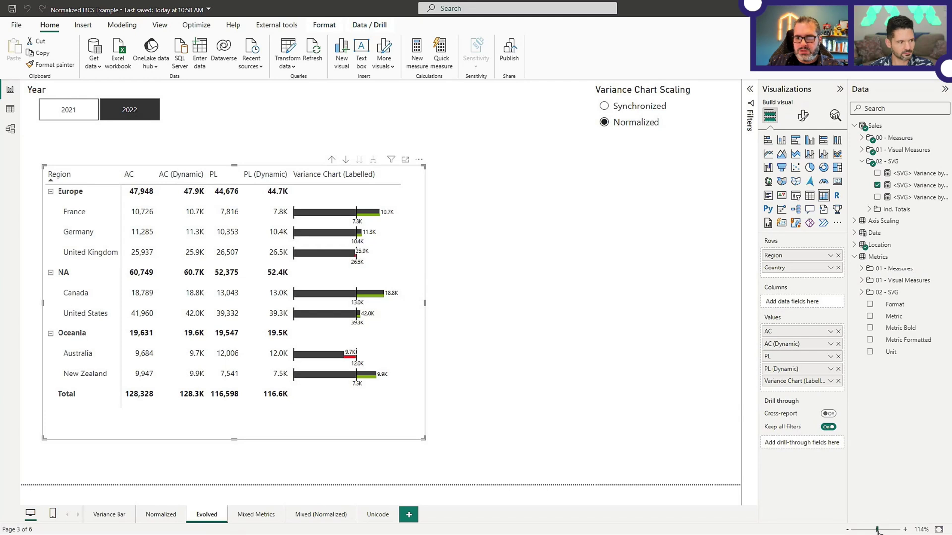
pyautogui.moveTo(877, 531); pyautogui.dragTo(888, 533)
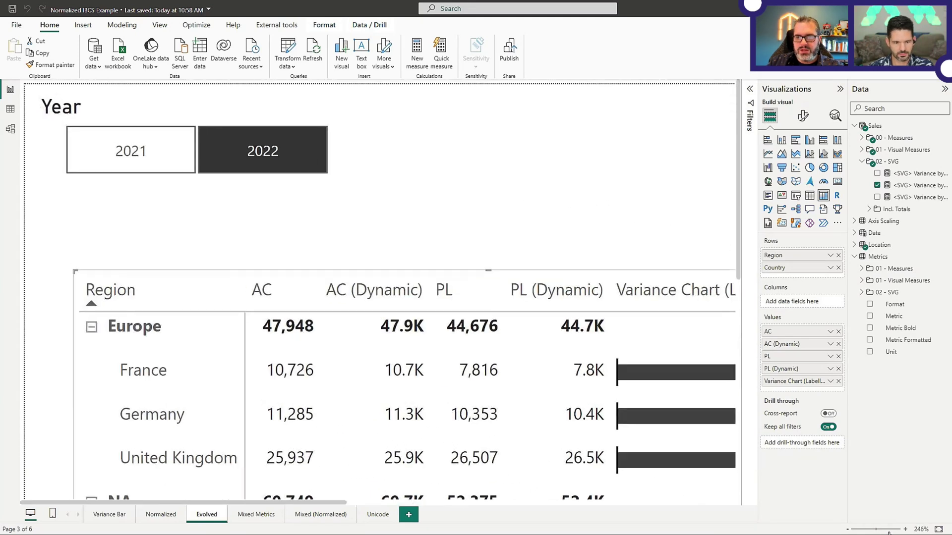
pyautogui.scroll(-5, 644, 371)
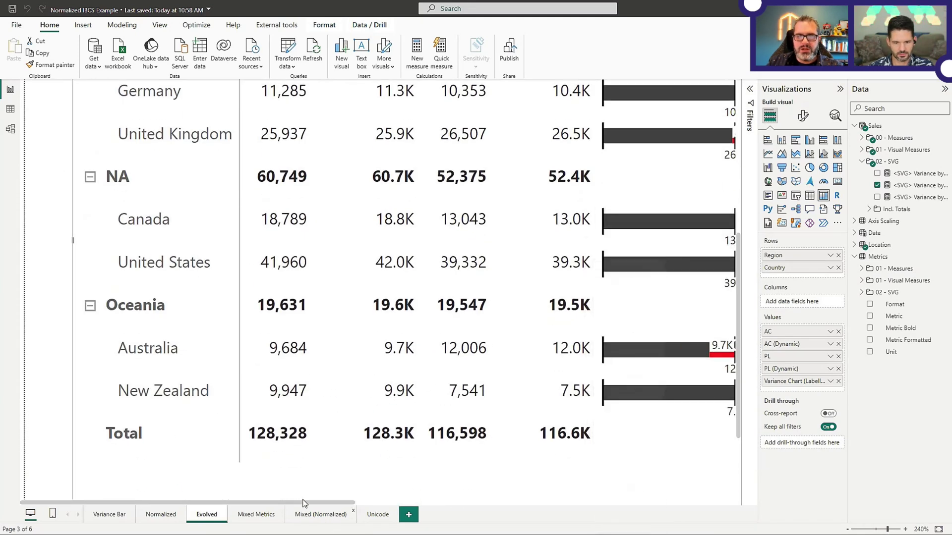
pyautogui.hscroll(5, 407, 513)
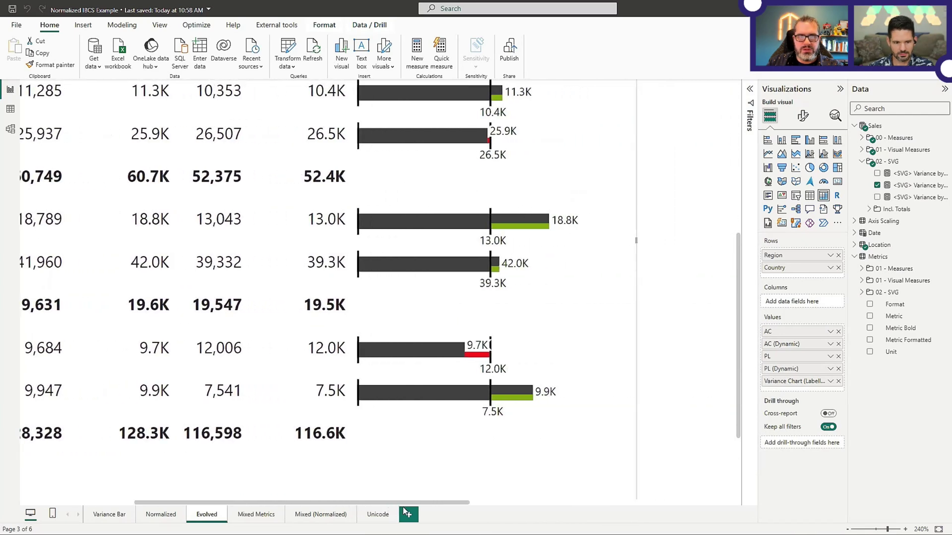
pyautogui.hscroll(1, 407, 513)
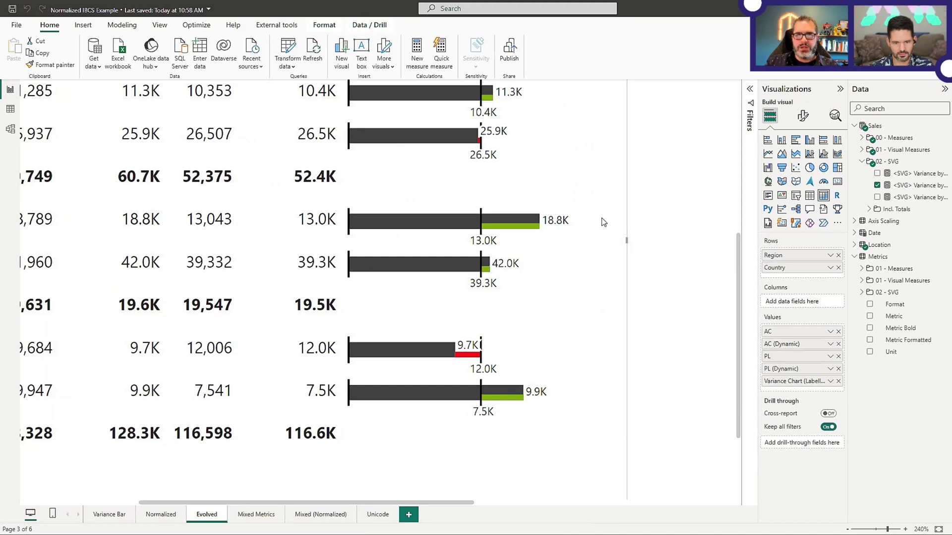
pyautogui.moveTo(887, 529); pyautogui.dragTo(891, 530)
pyautogui.moveTo(378, 503); pyautogui.dragTo(459, 503)
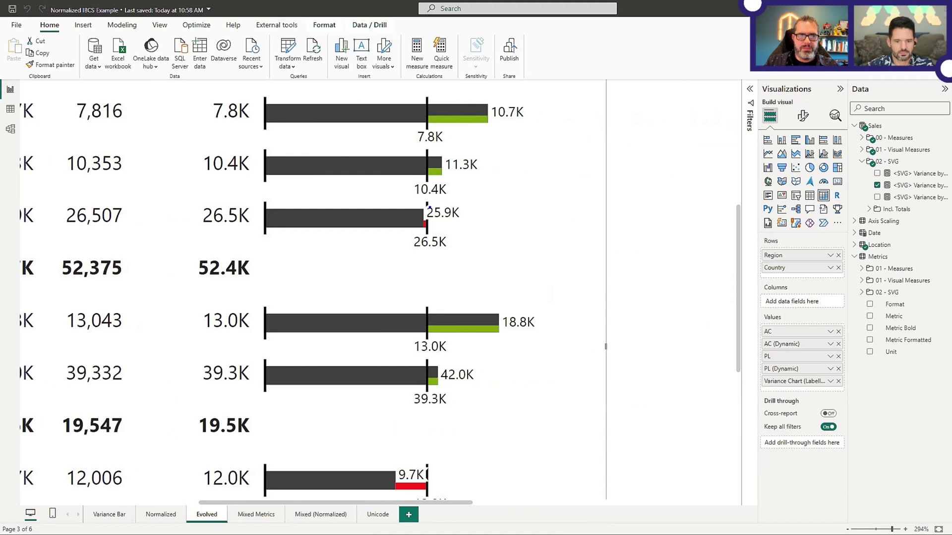
# Point out the 25.9K value label with a temporary arrow, clear it, and examine the labelled variance bars down to the matrix's last rows.
pyautogui.moveTo(429, 207); pyautogui.dragTo(475, 192)
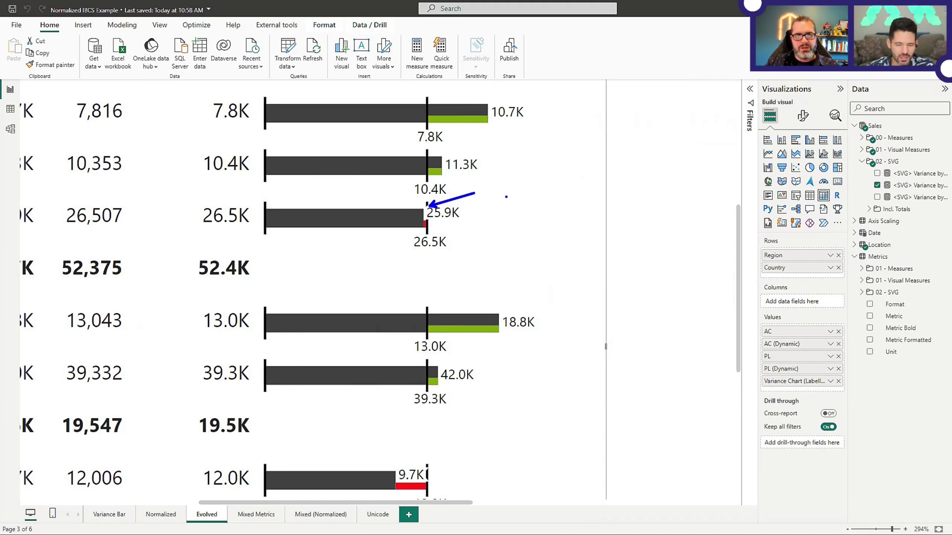
pyautogui.press('Escape')
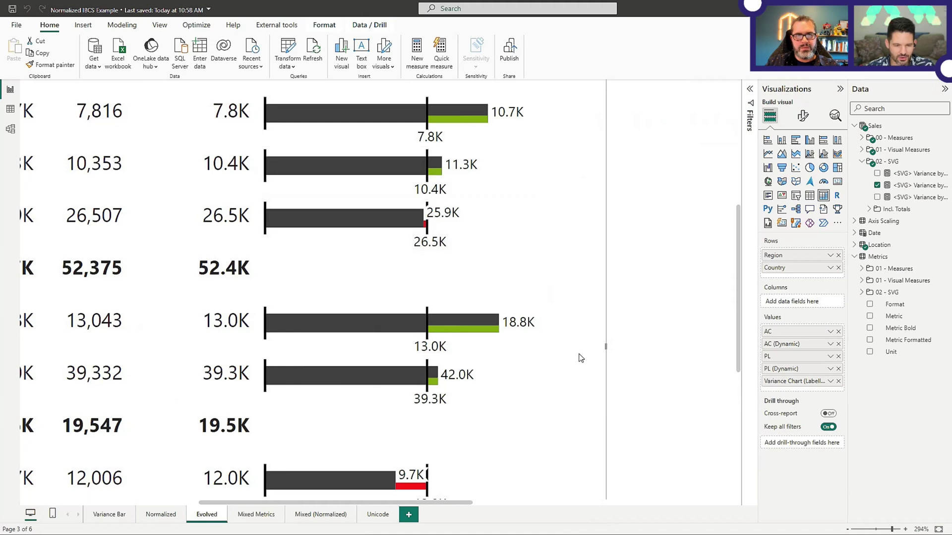
pyautogui.scroll(-1, 579, 357)
pyautogui.scroll(-2, 586, 350)
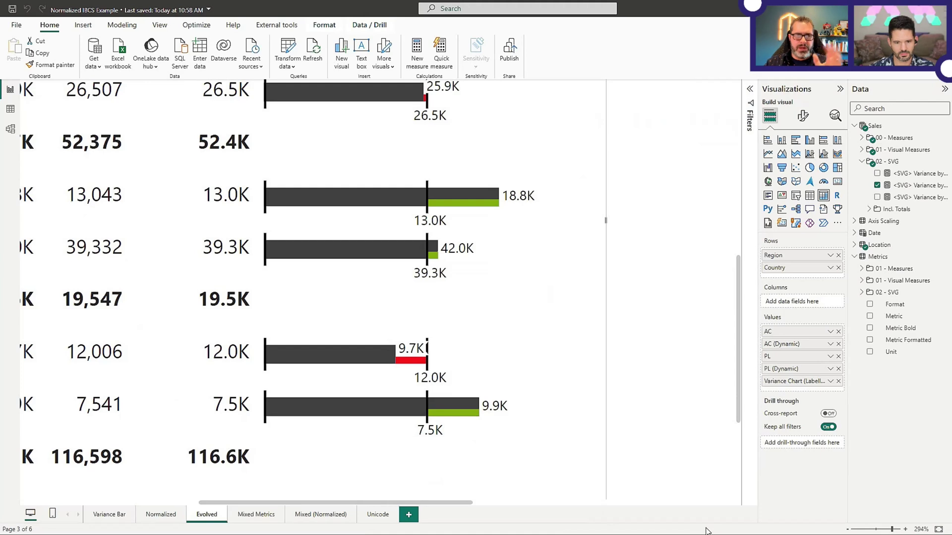
pyautogui.scroll(1, 574, 348)
pyautogui.scroll(-1, 573, 348)
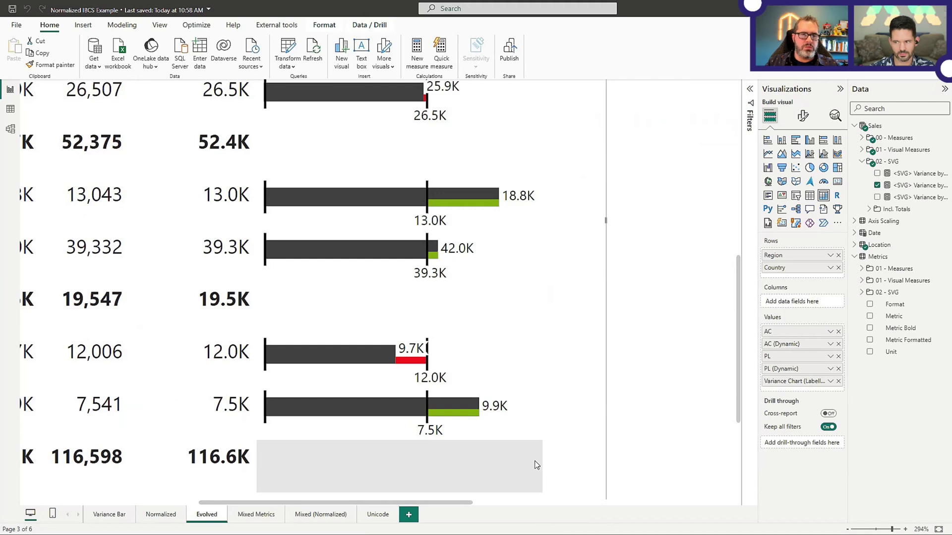
# Switch to VS Code, open the 01 - Variance with Normalize.dax versus 02 - Variance Complete.dax comparison, and examine the fonts listed in __fontFamilyLabel.
pyautogui.hotkey('alt', 'Tab')
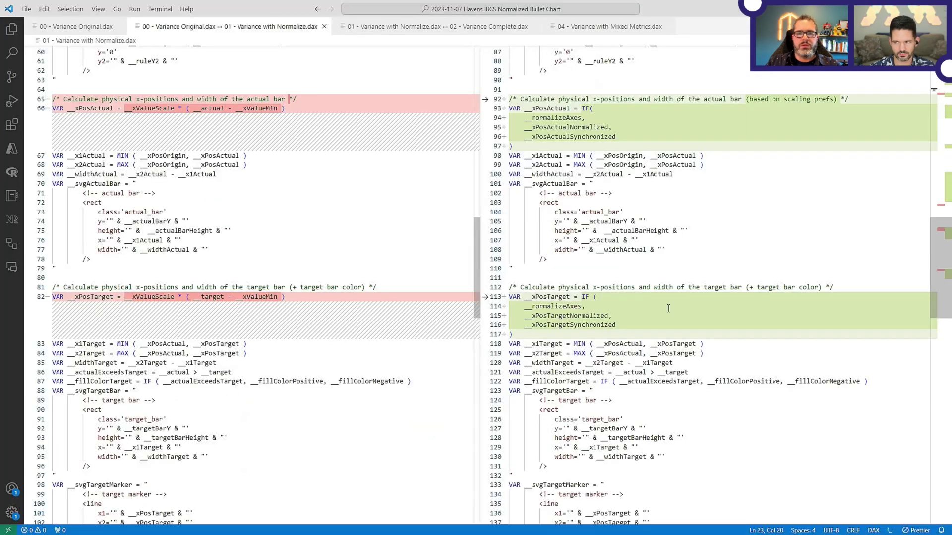
pyautogui.click(441, 30)
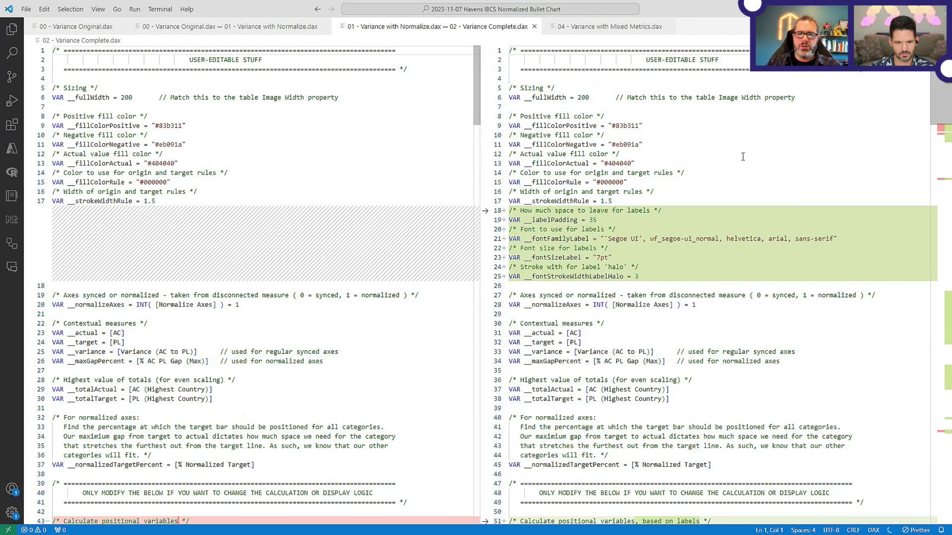
pyautogui.scroll(-1, 681, 193)
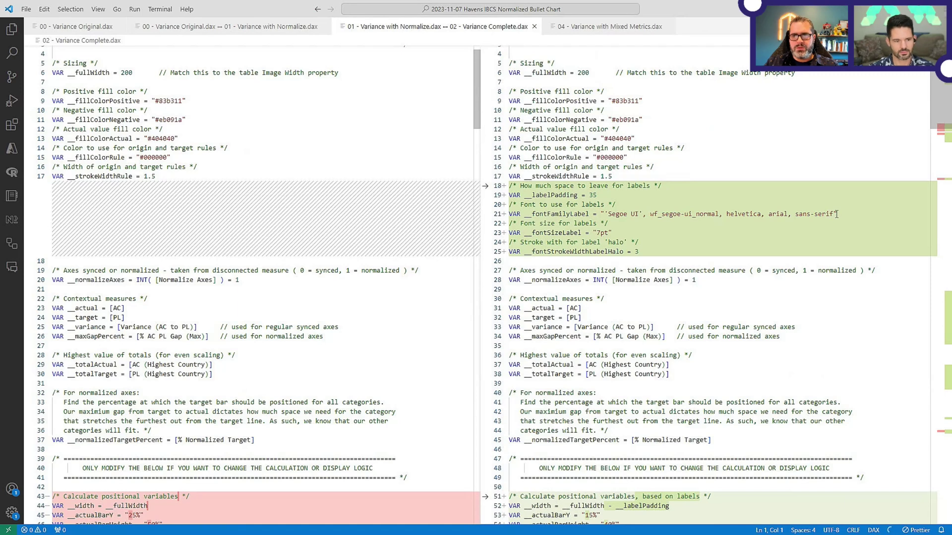
pyautogui.doubleClick(622, 215)
pyautogui.moveTo(622, 215); pyautogui.dragTo(639, 215)
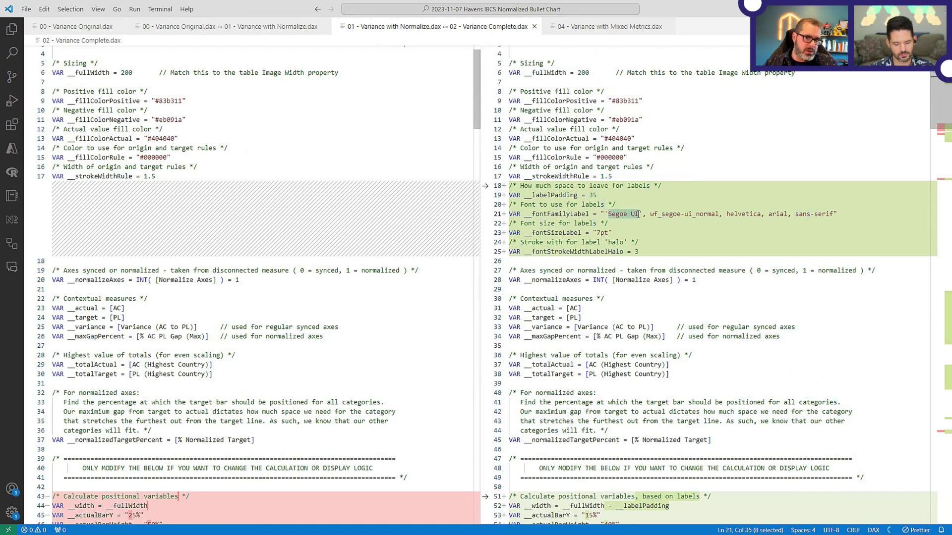
pyautogui.click(648, 215)
pyautogui.moveTo(647, 214); pyautogui.dragTo(833, 214)
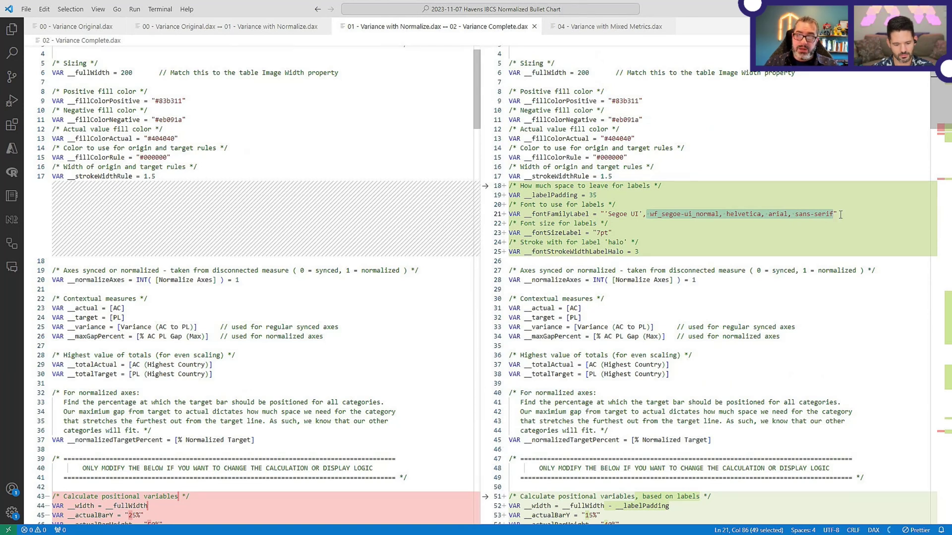
pyautogui.click(658, 214)
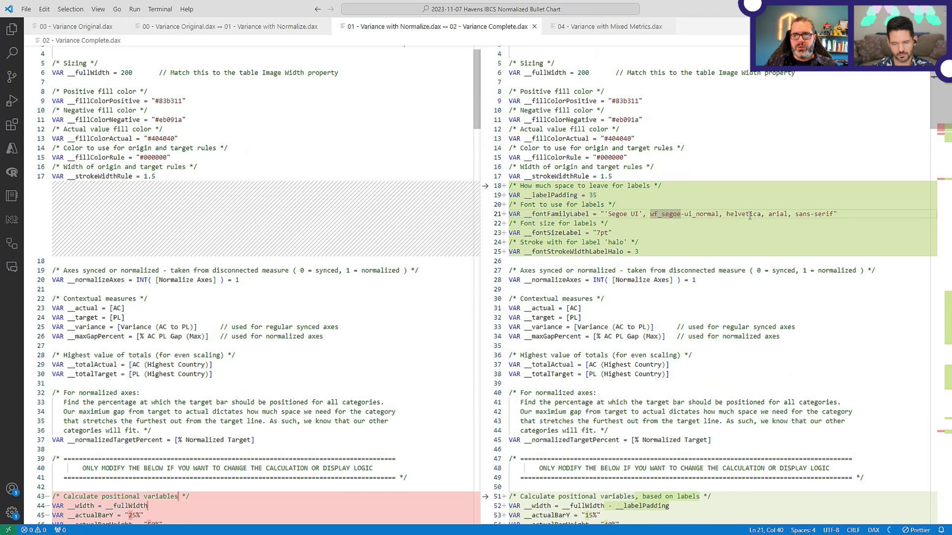
pyautogui.click(847, 215)
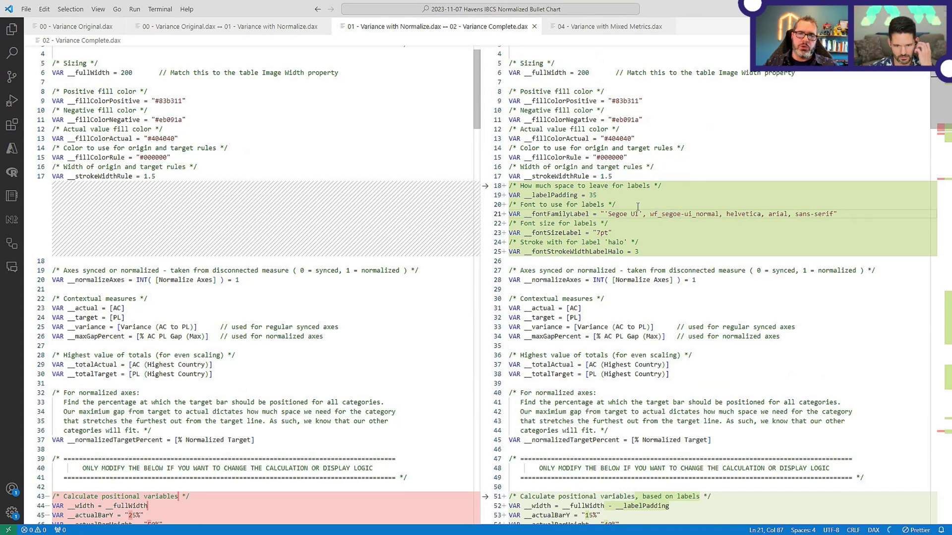
pyautogui.moveTo(650, 214); pyautogui.dragTo(719, 214)
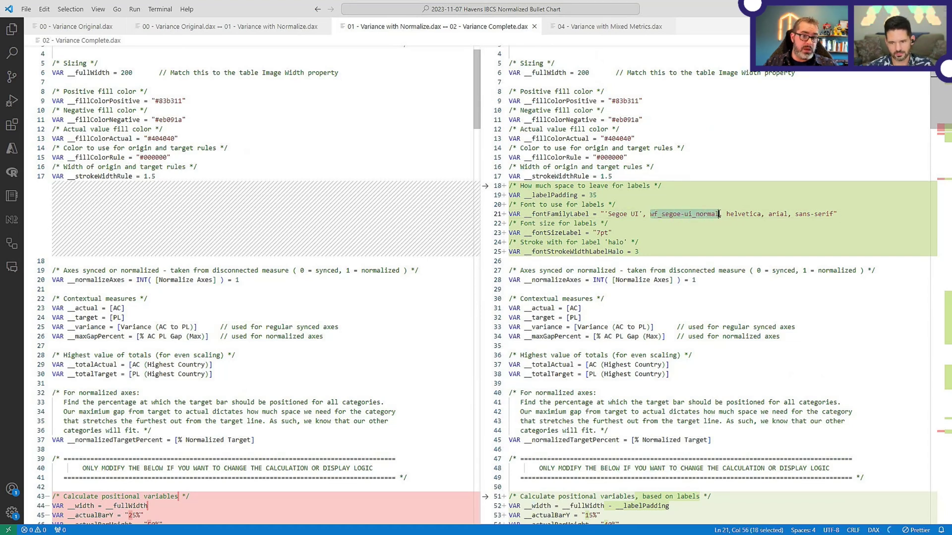
pyautogui.click(843, 217)
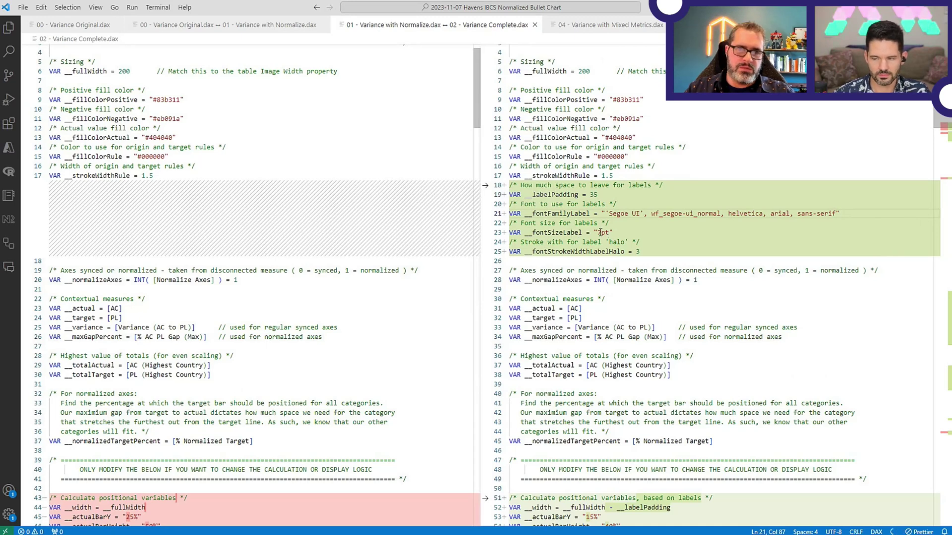
# Examine the label-based bar and rule positions in the code, comparing them with the space below the 39.3K target bar in Power BI.
pyautogui.scroll(-1, 613, 233)
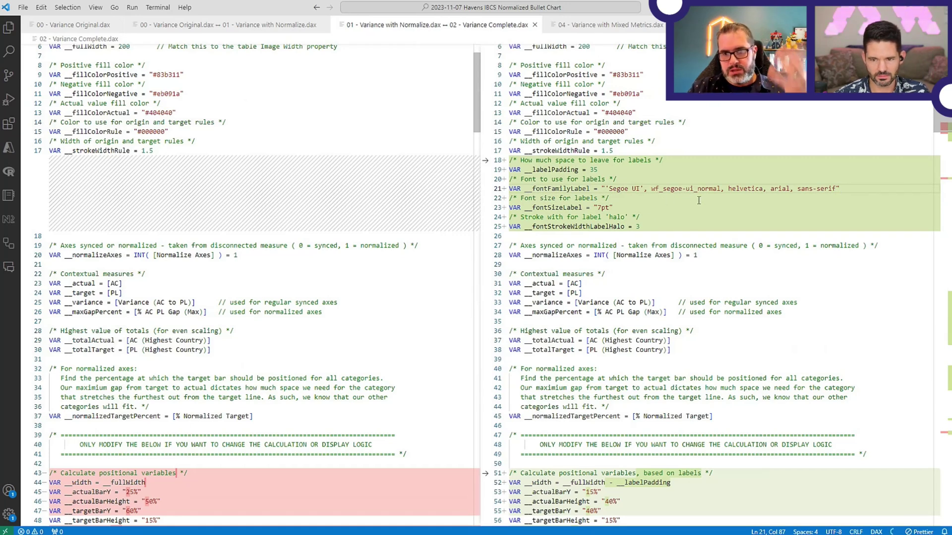
pyautogui.scroll(-6, 777, 246)
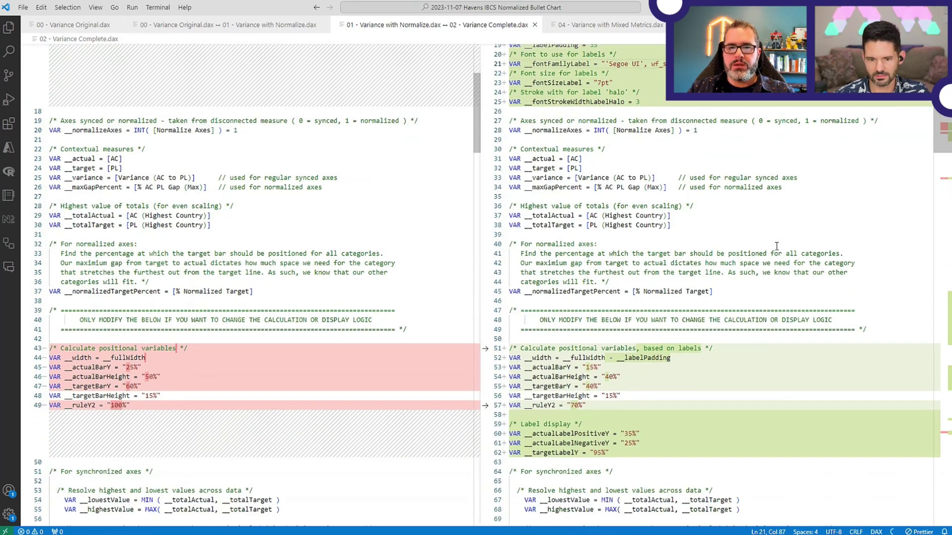
pyautogui.scroll(-3, 775, 247)
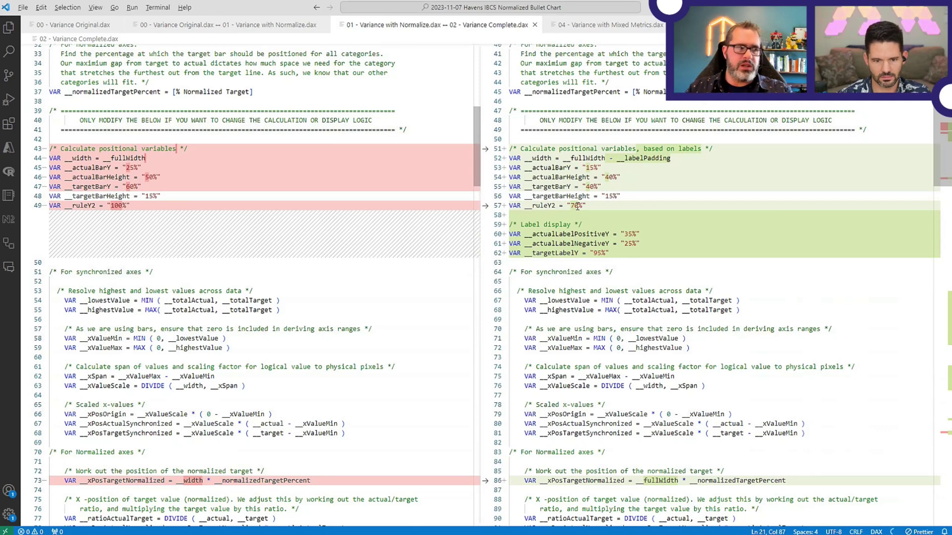
pyautogui.hotkey('alt', 'Tab')
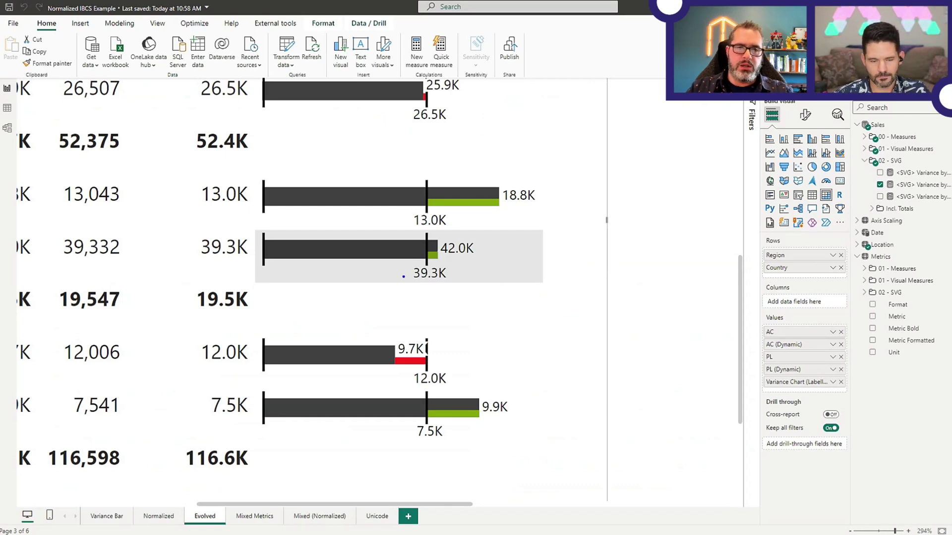
pyautogui.moveTo(394, 266); pyautogui.dragTo(394, 286)
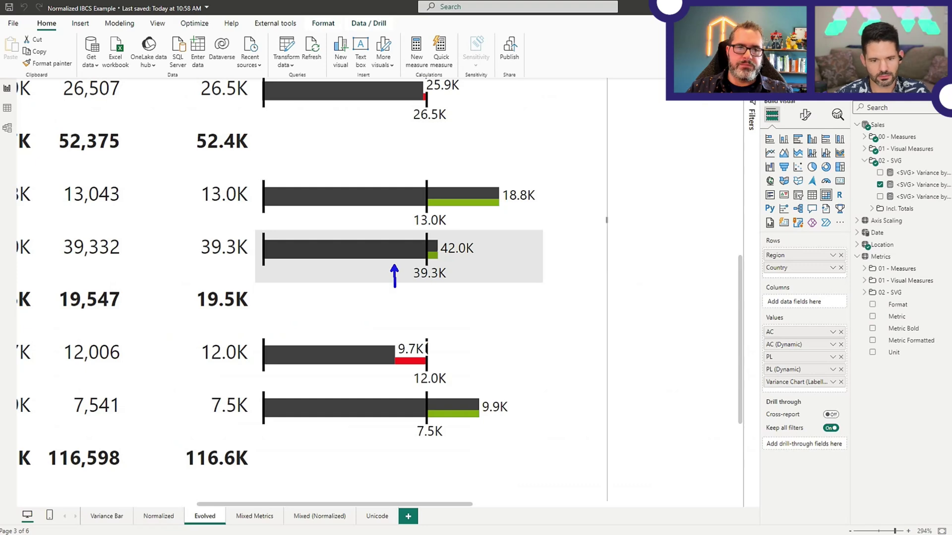
pyautogui.press('Escape')
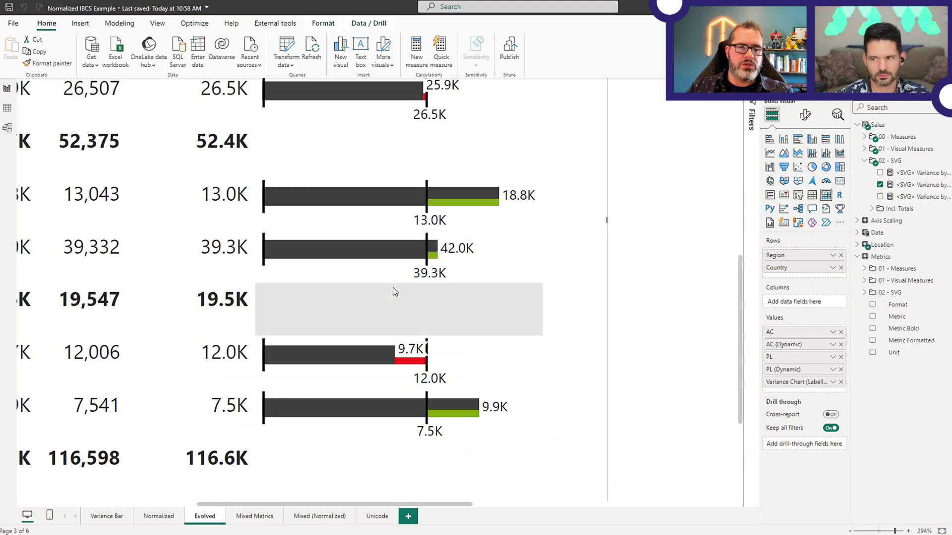
pyautogui.moveTo(392, 292)
pyautogui.hotkey('alt', 'Tab')
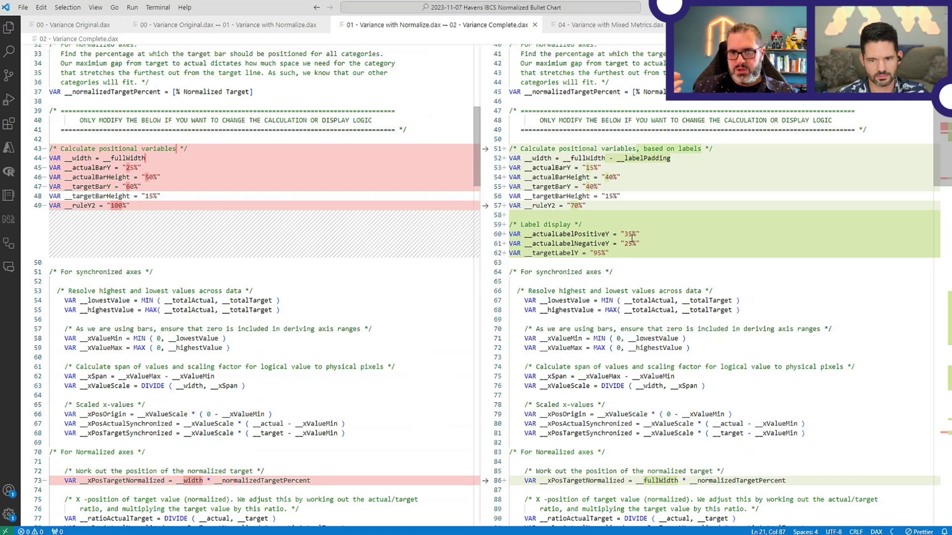
# Check the 9.7K below-target label in the Power BI chart, and return to the Label display variables in VS Code.
pyautogui.hotkey('alt', 'Tab')
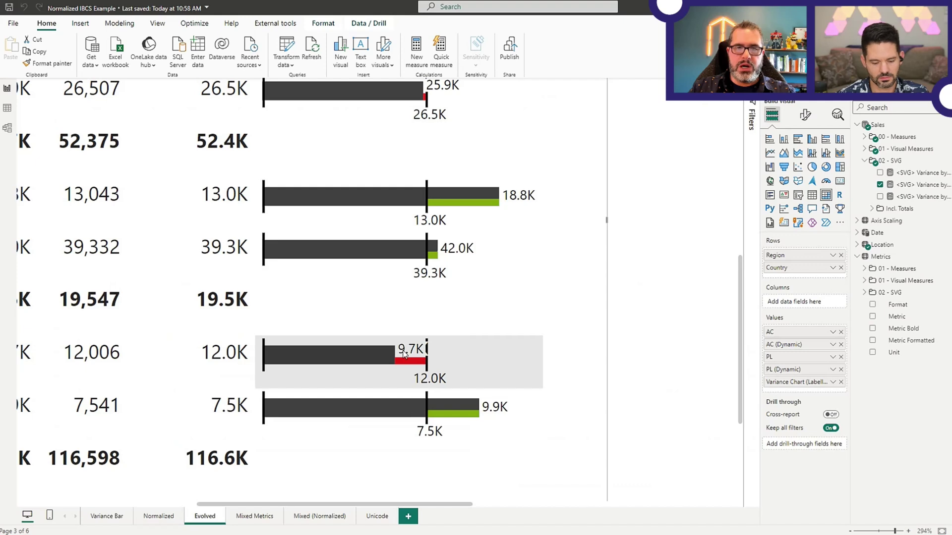
pyautogui.moveTo(406, 353)
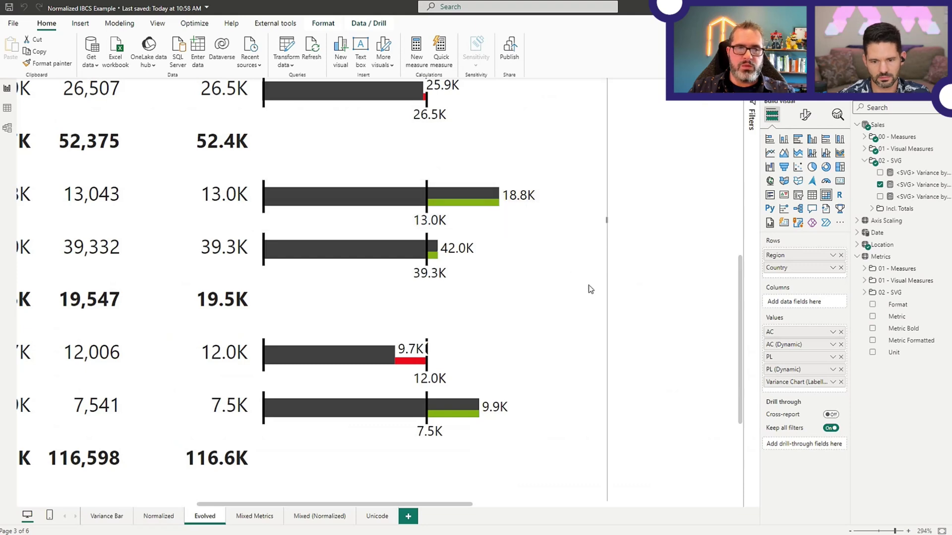
pyautogui.hotkey('alt', 'Tab')
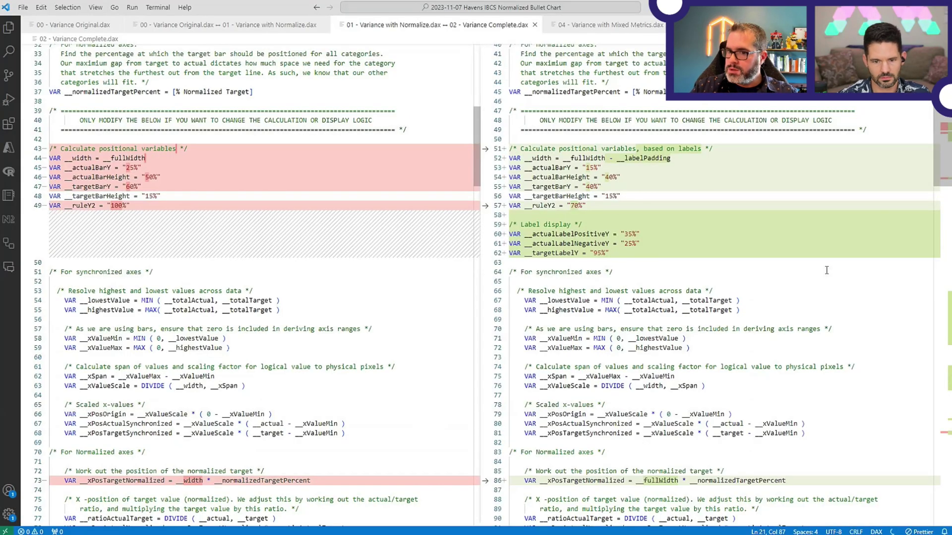
# Examine the __xPosTargetNormalized change and label conditions, temporarily boxing the FORMAT ( __actual, [_AC (Dynamic) FormatString] ) expression.
pyautogui.scroll(-7, 738, 297)
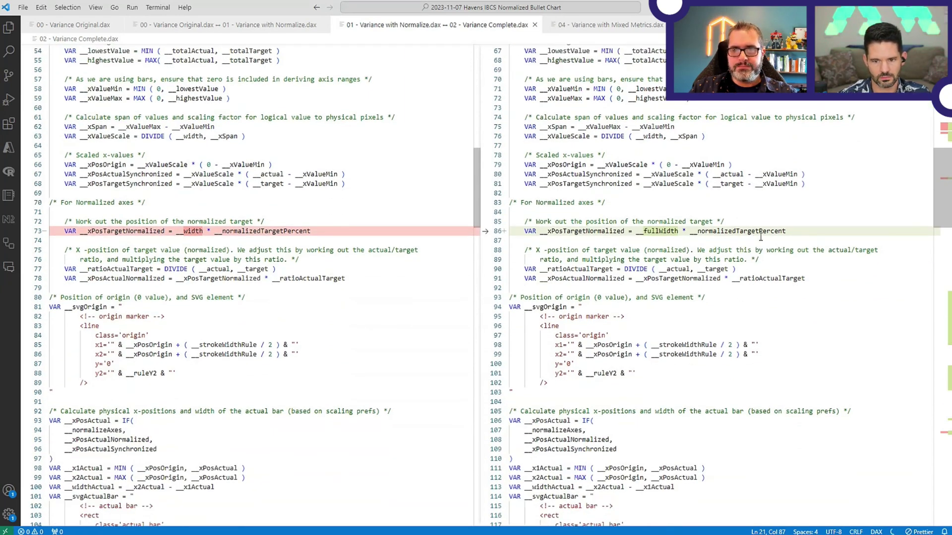
pyautogui.scroll(-2, 793, 263)
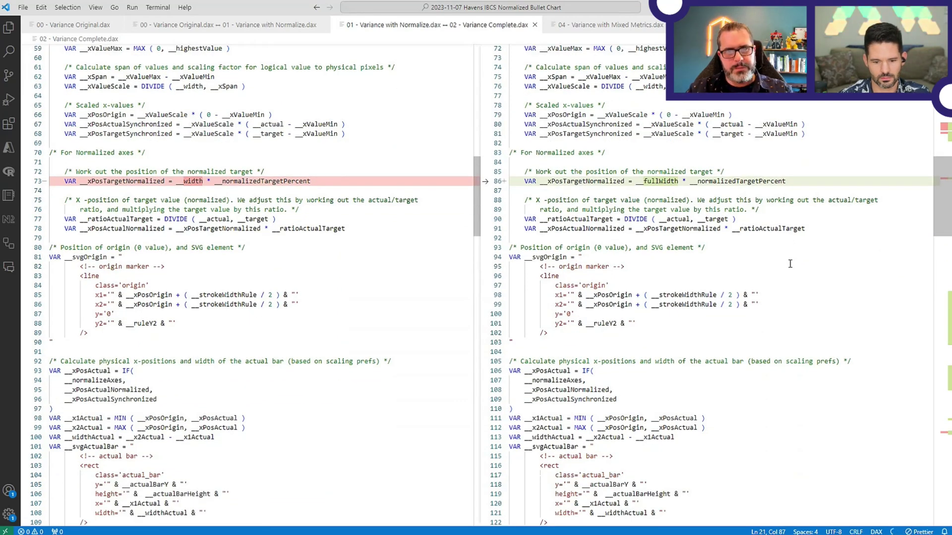
pyautogui.scroll(-15, 790, 264)
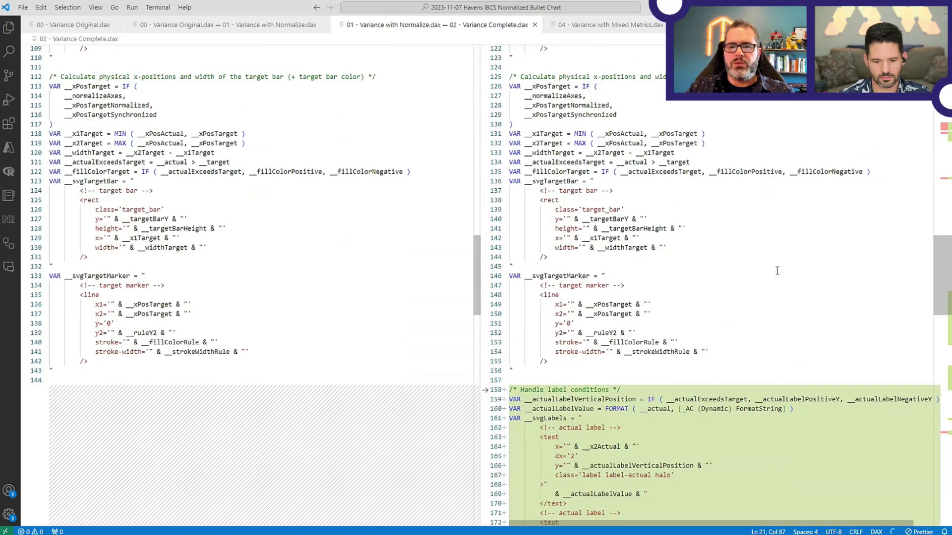
pyautogui.scroll(-8, 777, 271)
pyautogui.scroll(-1, 767, 212)
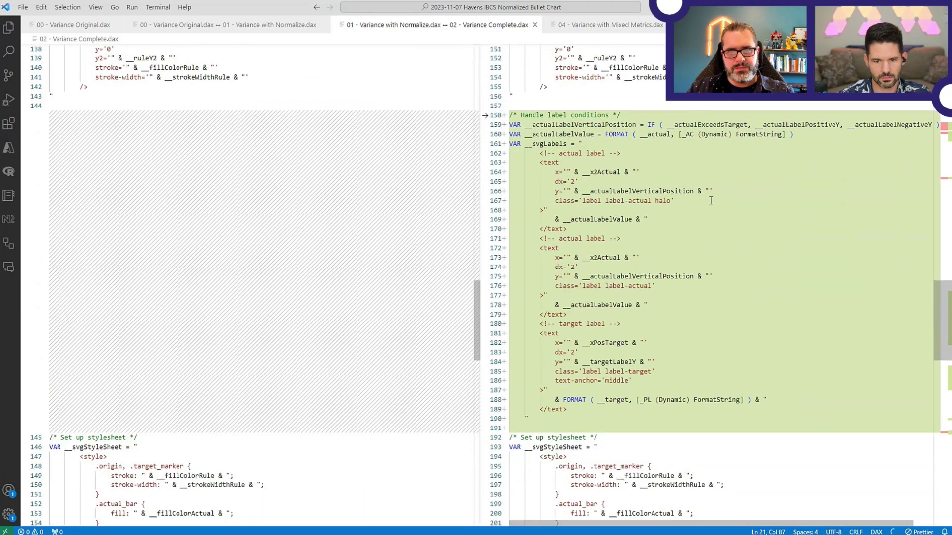
pyautogui.hscroll(1, 696, 244)
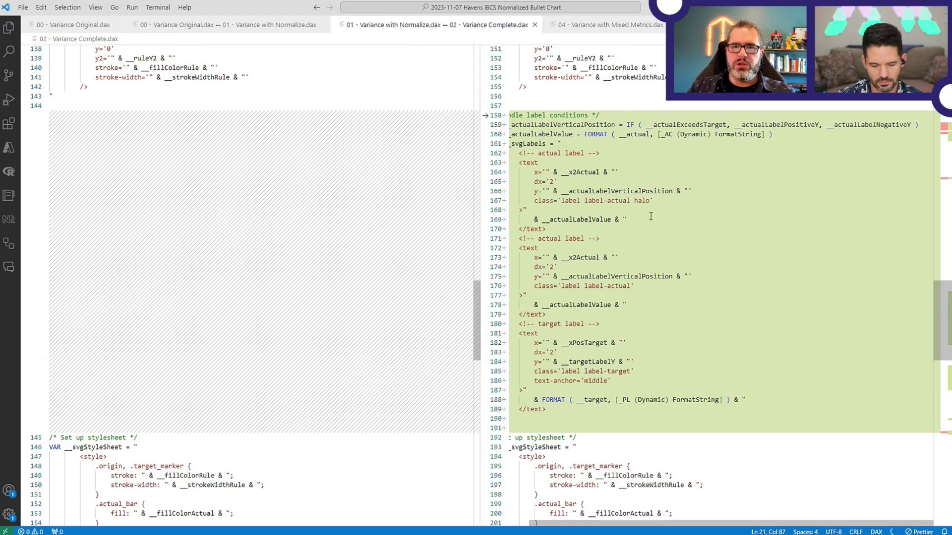
pyautogui.hscroll(-1, 650, 217)
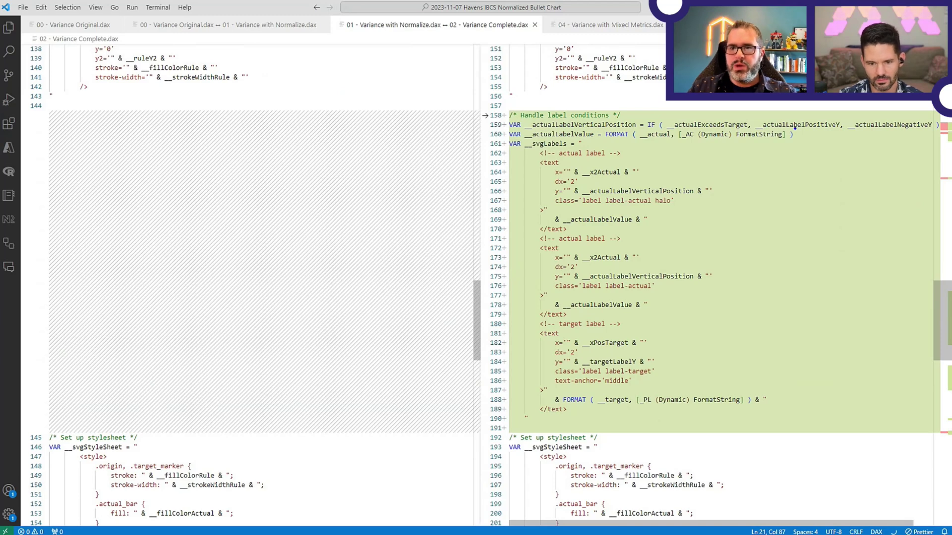
pyautogui.moveTo(794, 128)
pyautogui.mouseDown()
pyautogui.moveTo(789, 138)
pyautogui.moveTo(711, 150)
pyautogui.moveTo(600, 143)
pyautogui.mouseUp()
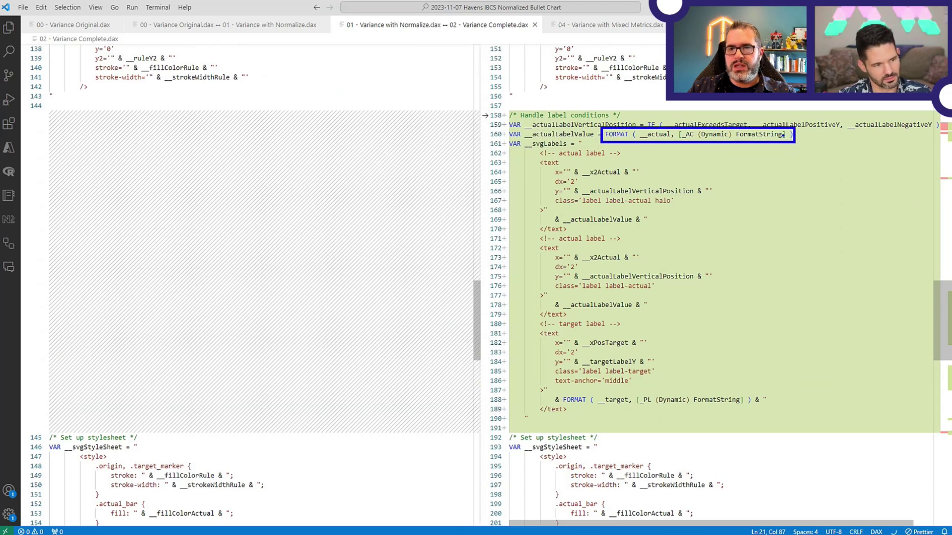
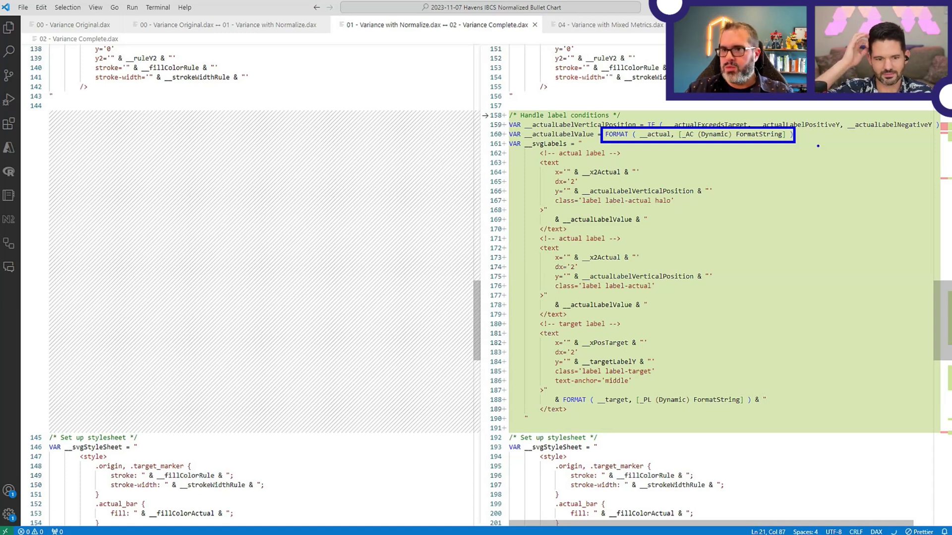
pyautogui.press('Escape')
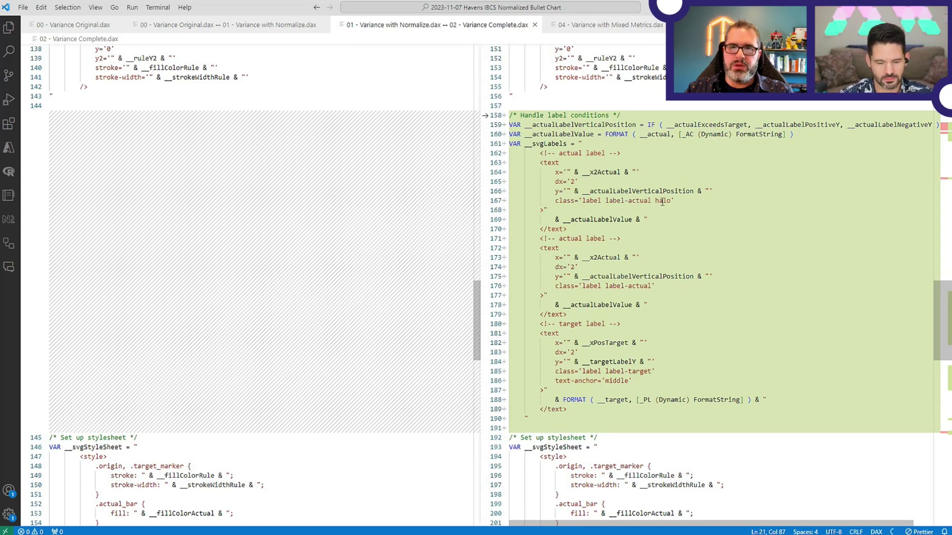
# Examine the halo class in the first actual label's text element and select its __actualLabelValue reference.
pyautogui.moveTo(667, 201); pyautogui.dragTo(663, 201)
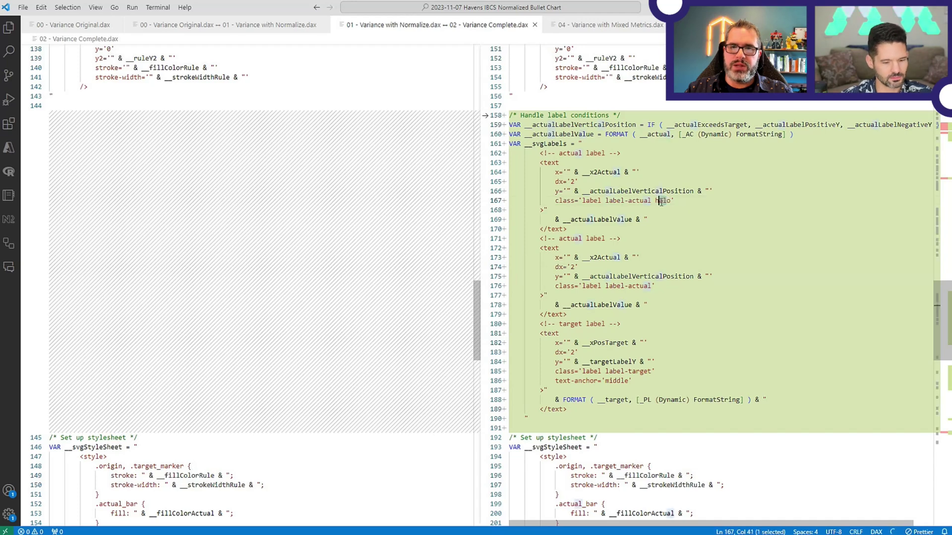
pyautogui.click(677, 202)
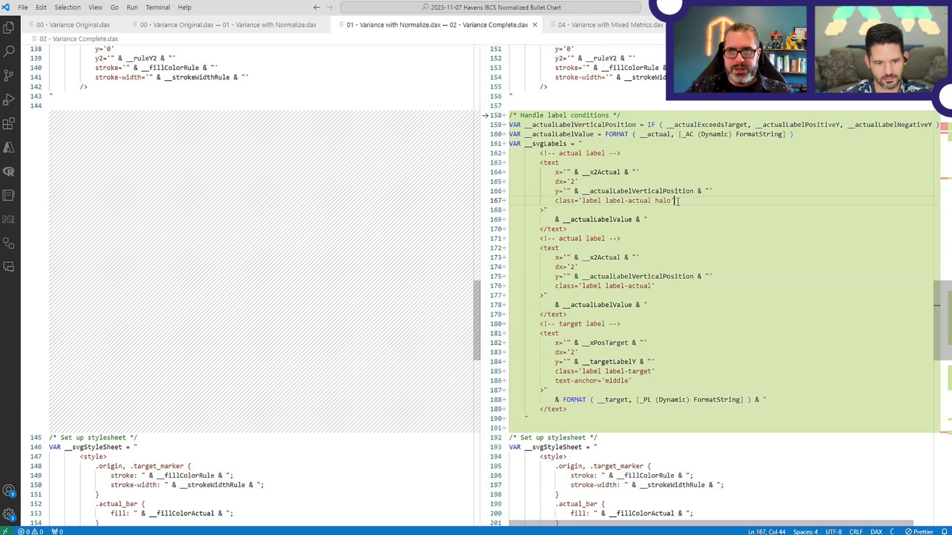
pyautogui.moveTo(563, 220); pyautogui.dragTo(631, 221)
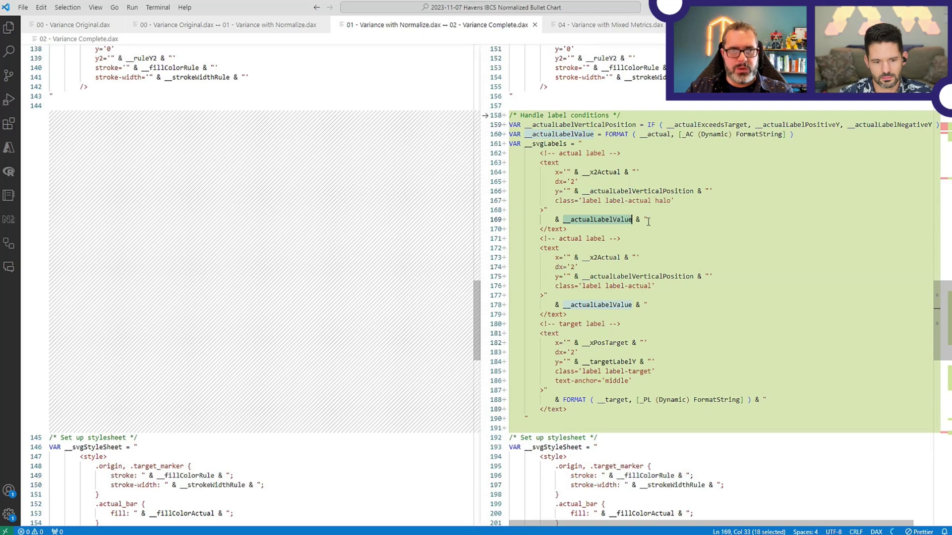
# Examine the remaining actual and target label text elements and the .label, .label-actual, .label-target and .halo stylesheet classes.
pyautogui.click(647, 220)
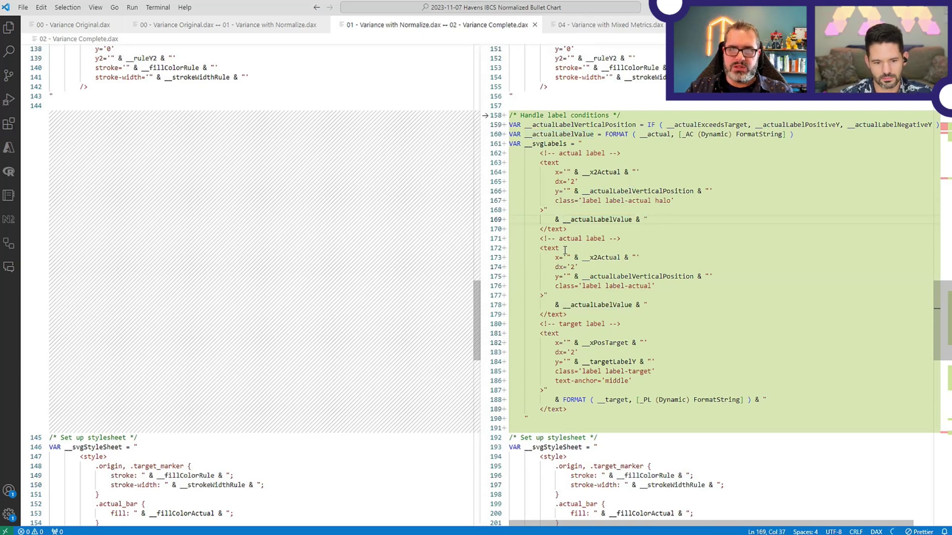
pyautogui.scroll(-1, 620, 287)
pyautogui.scroll(-1, 620, 288)
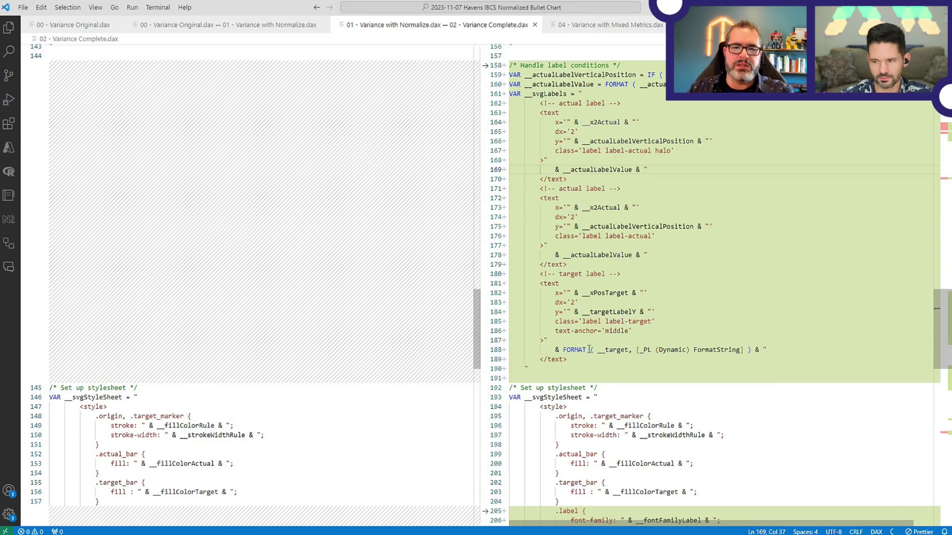
pyautogui.scroll(-4, 772, 305)
pyautogui.scroll(-3, 771, 304)
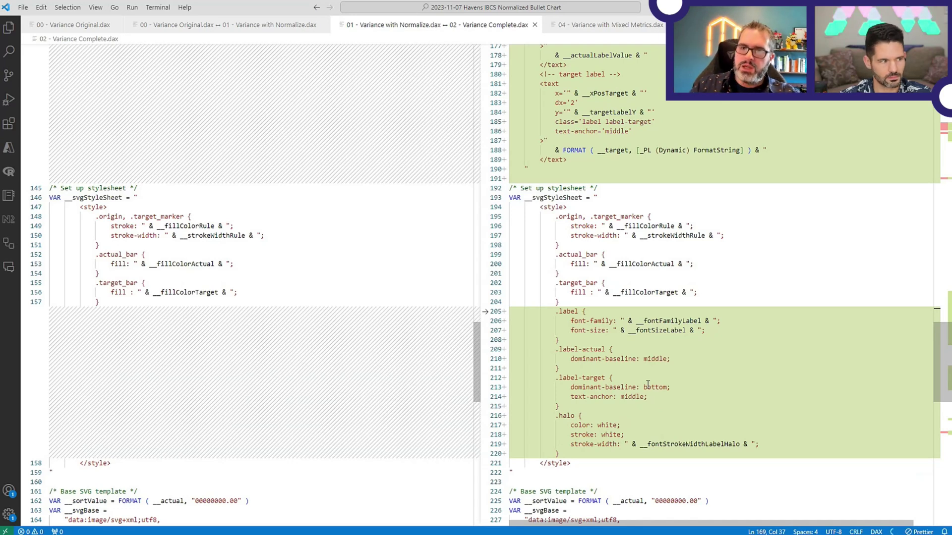
pyautogui.scroll(-1, 647, 386)
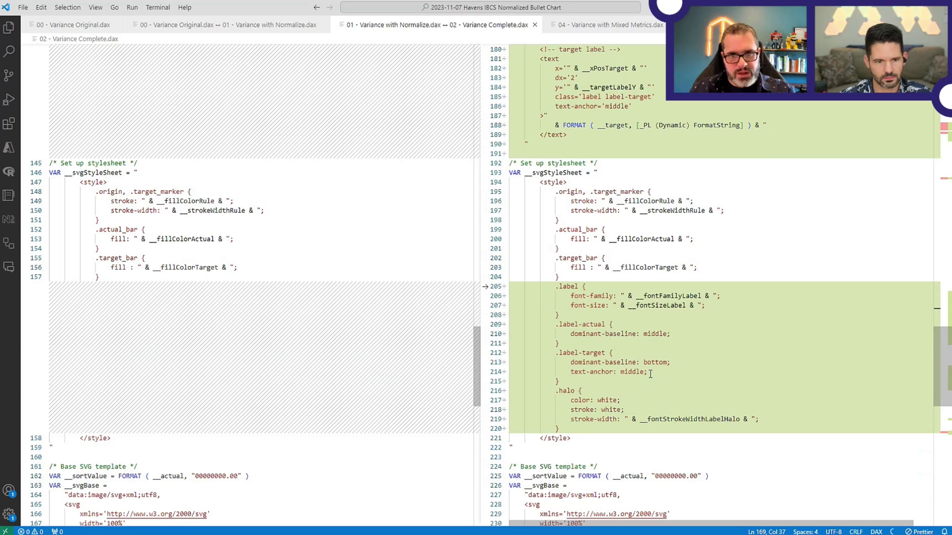
pyautogui.scroll(-2, 664, 376)
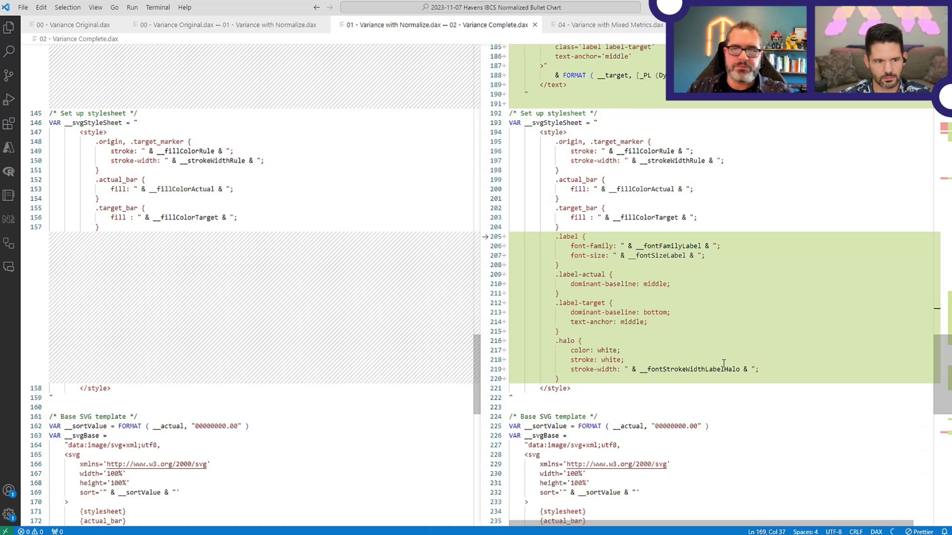
# Examine the {labels} token in the base SVG template and its substitution with __svgLabels, selecting the token in the template.
pyautogui.scroll(-5, 737, 364)
pyautogui.moveTo(571, 409); pyautogui.dragTo(537, 409)
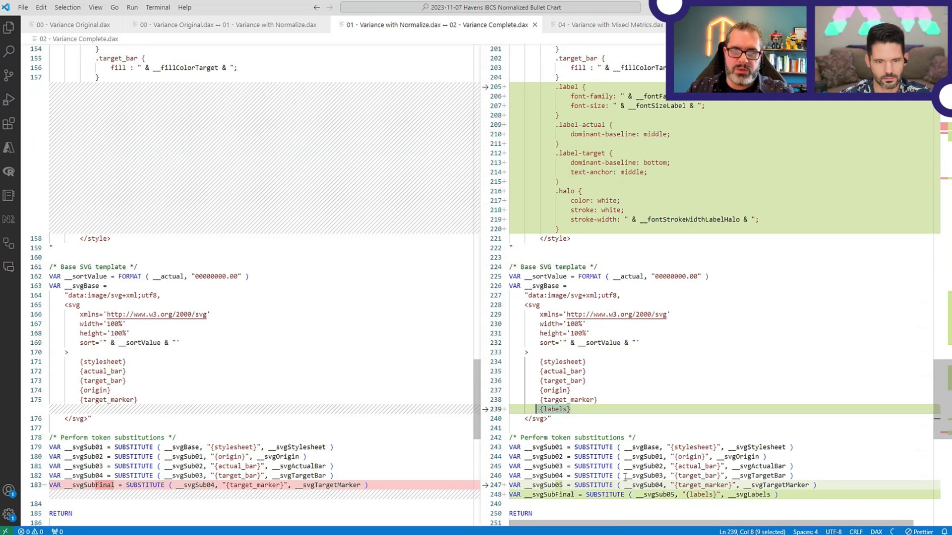
pyautogui.scroll(-2, 529, 501)
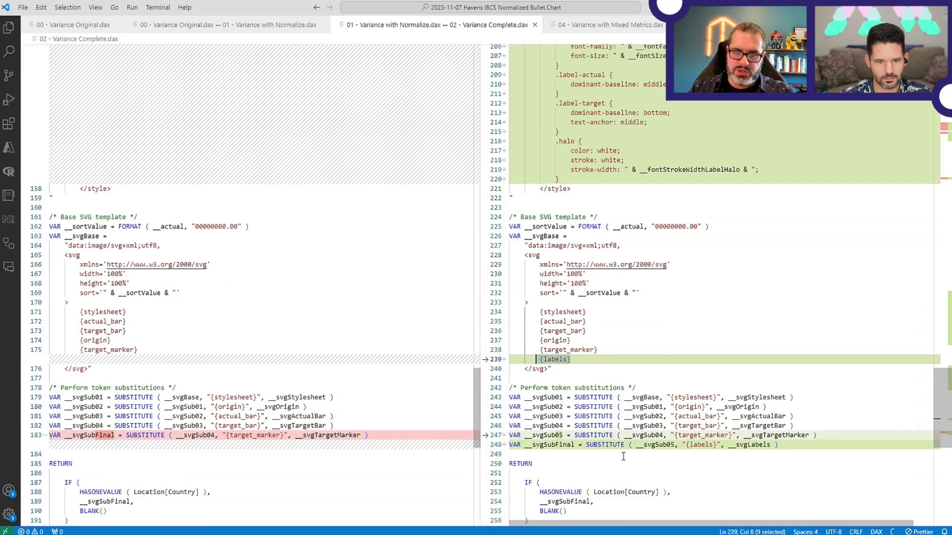
pyautogui.scroll(-3, 624, 451)
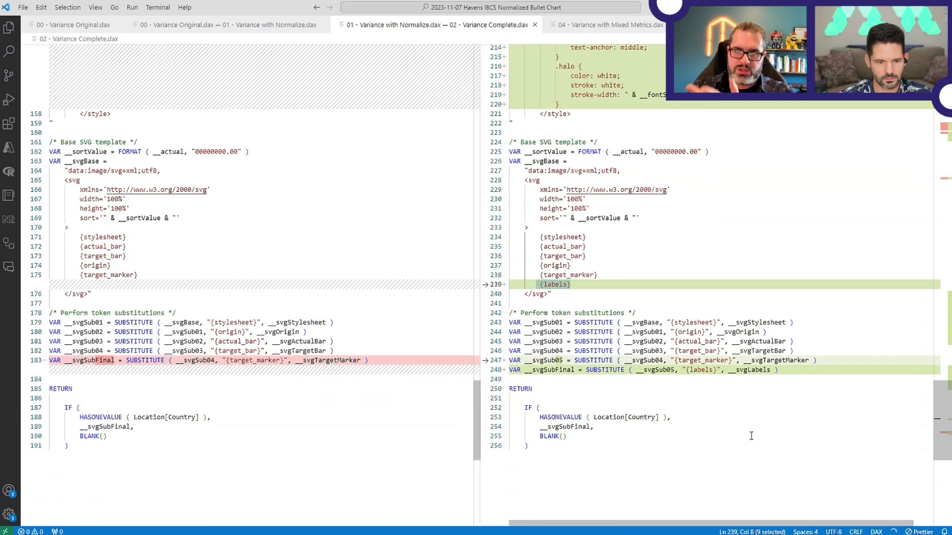
pyautogui.click(761, 389)
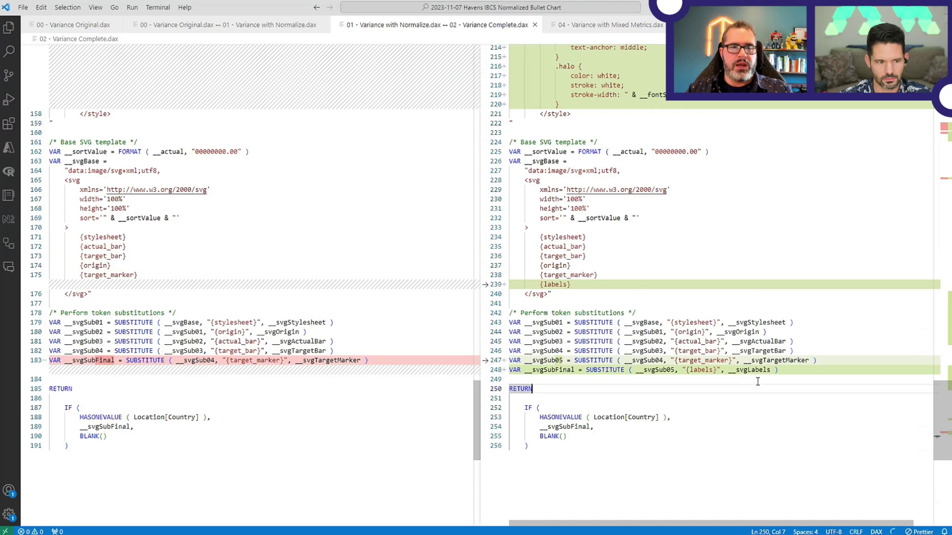
# Switch to Power BI, remove AC, AC (Dynamic), PL and PL (Dynamic) from the matrix, and shrink it around the remaining columns.
pyautogui.hotkey('alt', 'Tab')
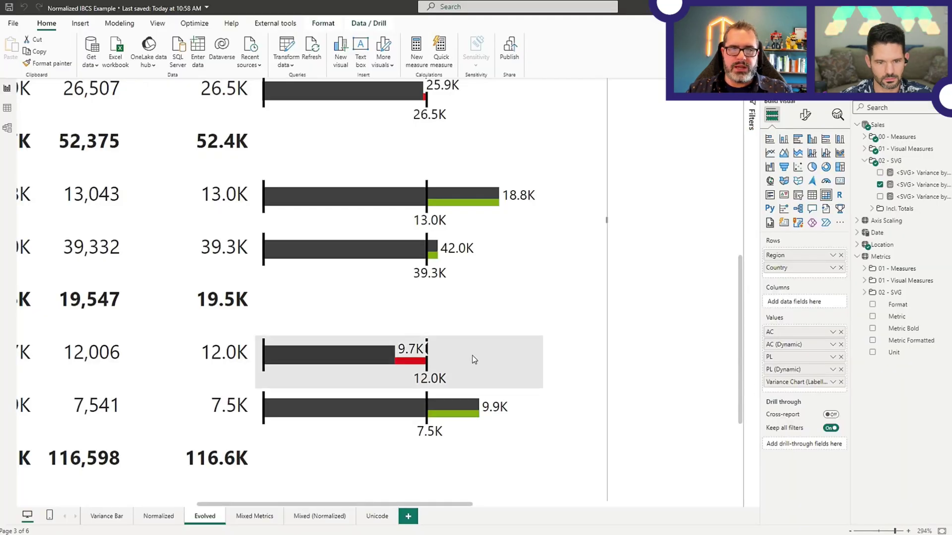
pyautogui.click(941, 531)
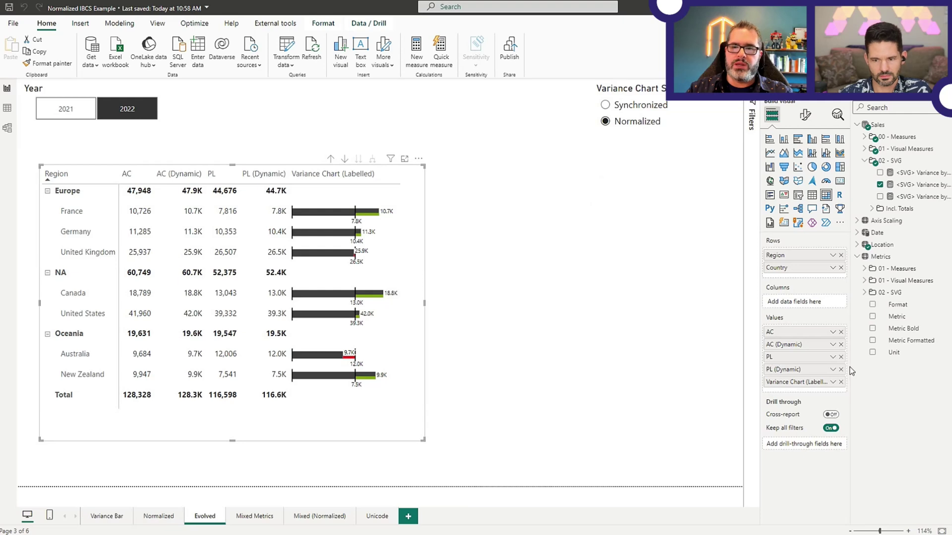
pyautogui.click(840, 332)
pyautogui.click(840, 332)
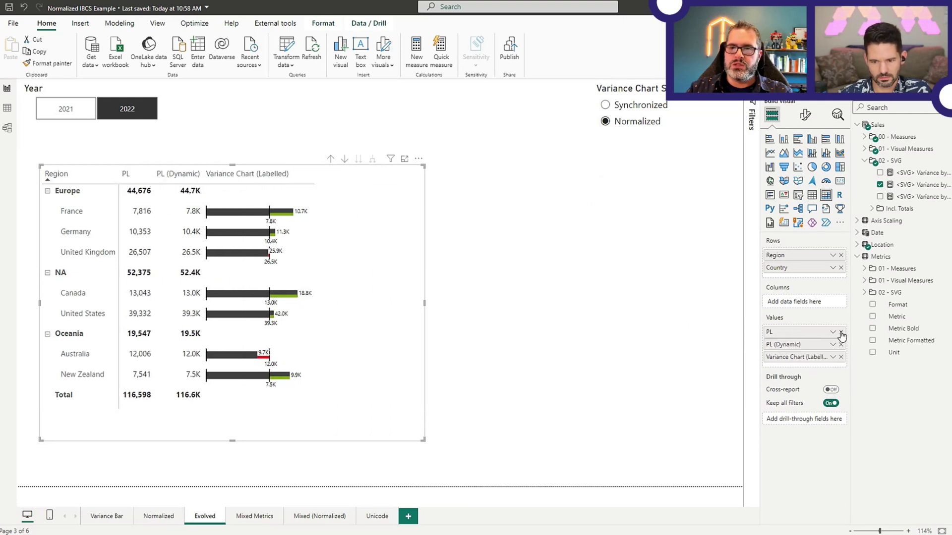
pyautogui.click(841, 332)
pyautogui.click(840, 332)
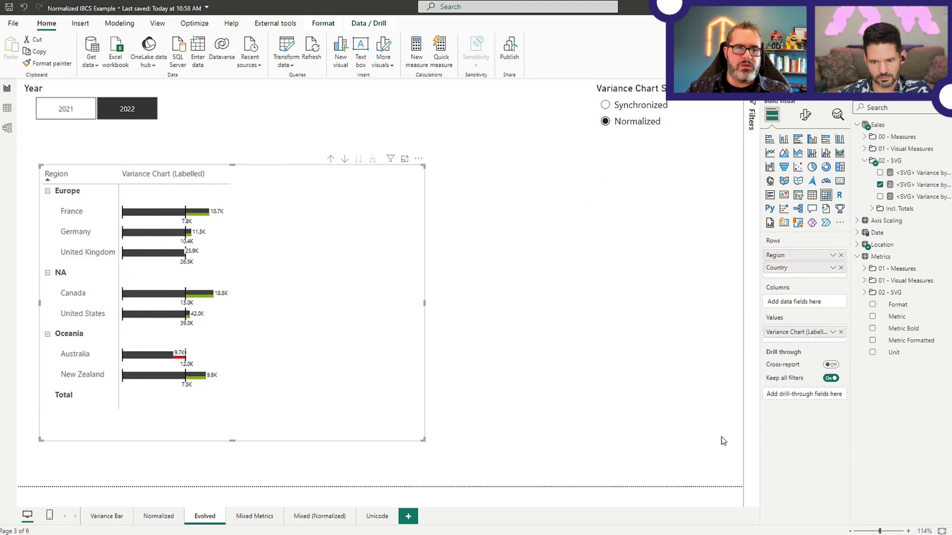
pyautogui.moveTo(424, 437); pyautogui.dragTo(247, 419)
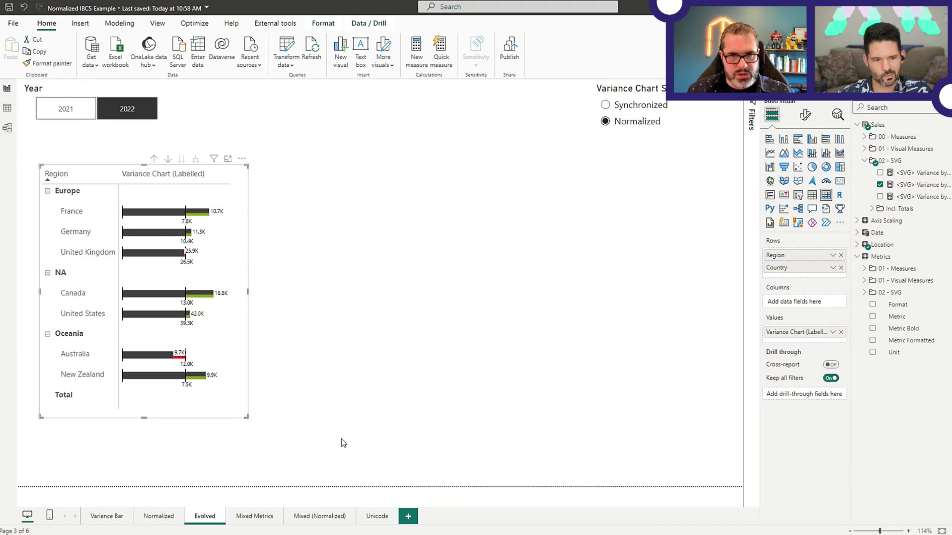
# Compare the labelled variance chart under Synchronized and Normalized scaling, leaving Synchronized selected.
pyautogui.click(616, 108)
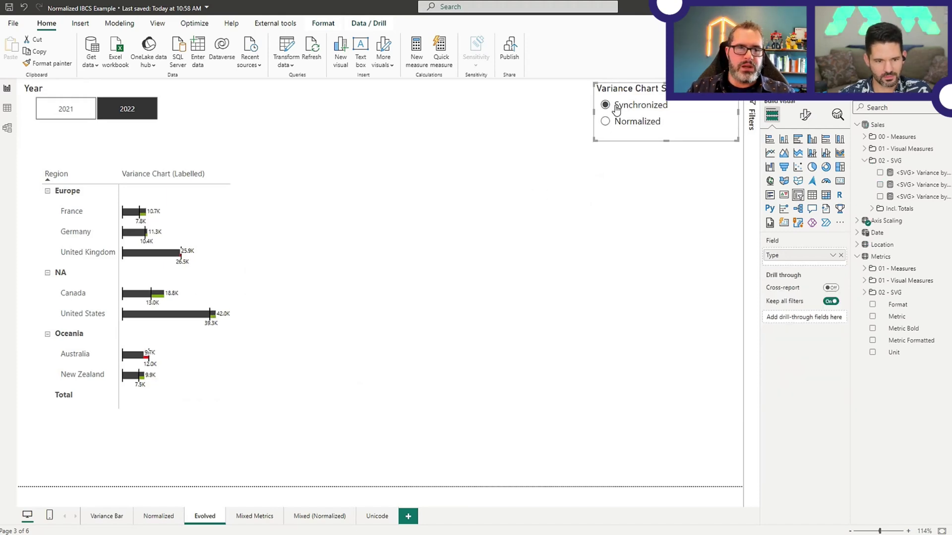
pyautogui.click(635, 124)
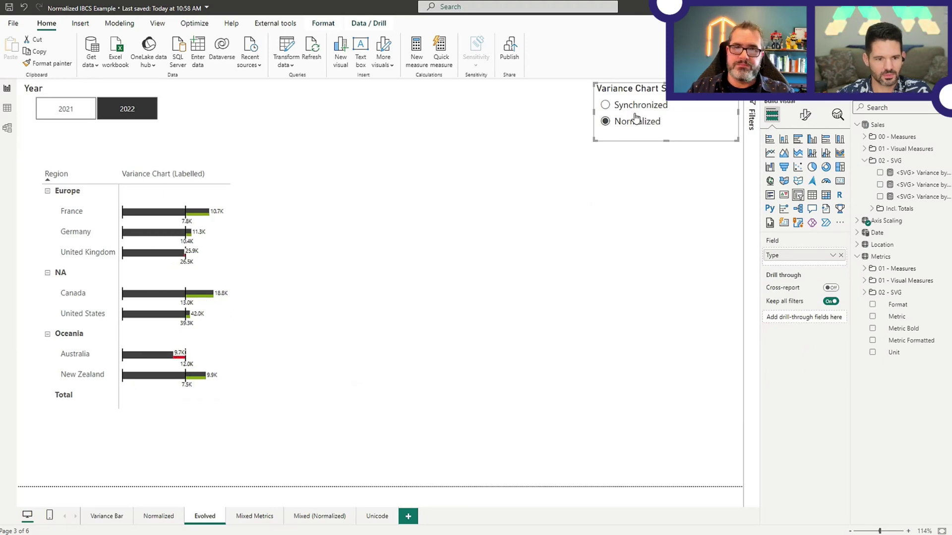
pyautogui.click(635, 105)
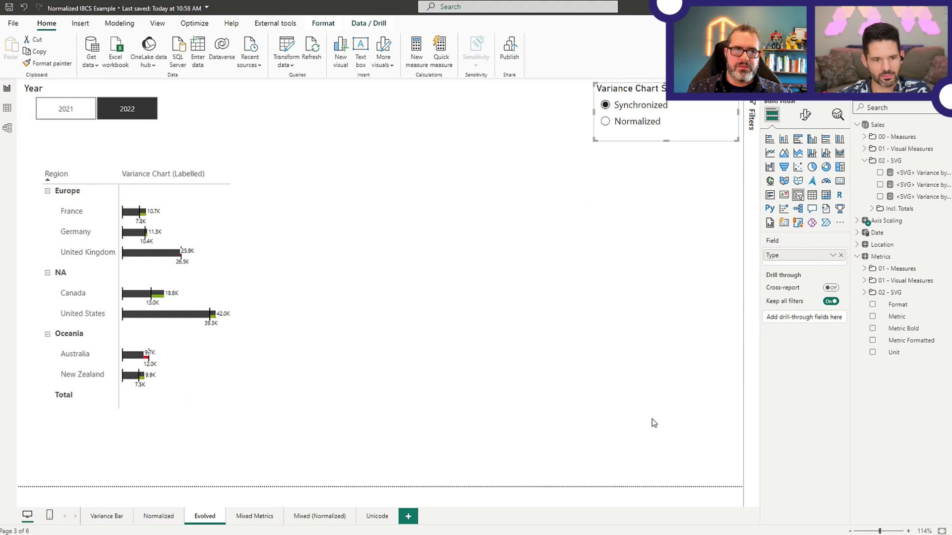
pyautogui.click(633, 125)
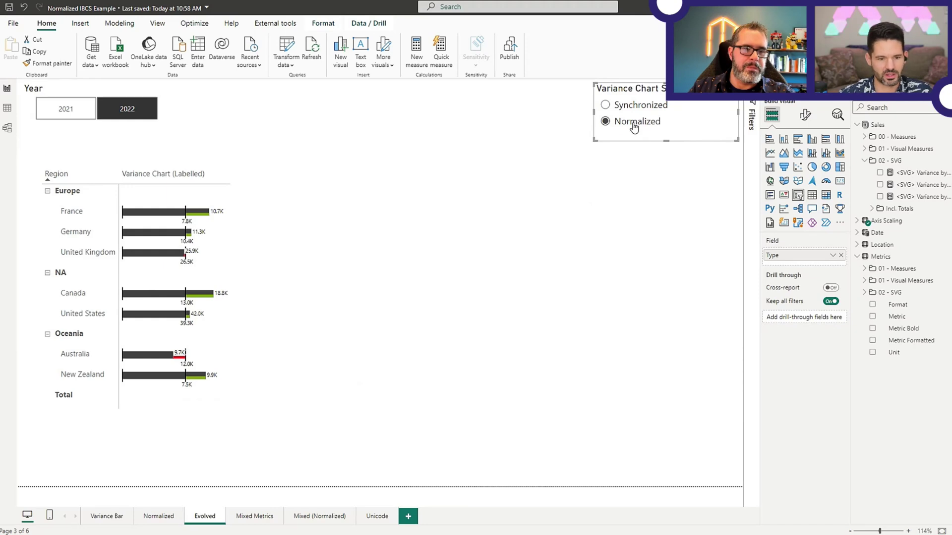
pyautogui.click(642, 105)
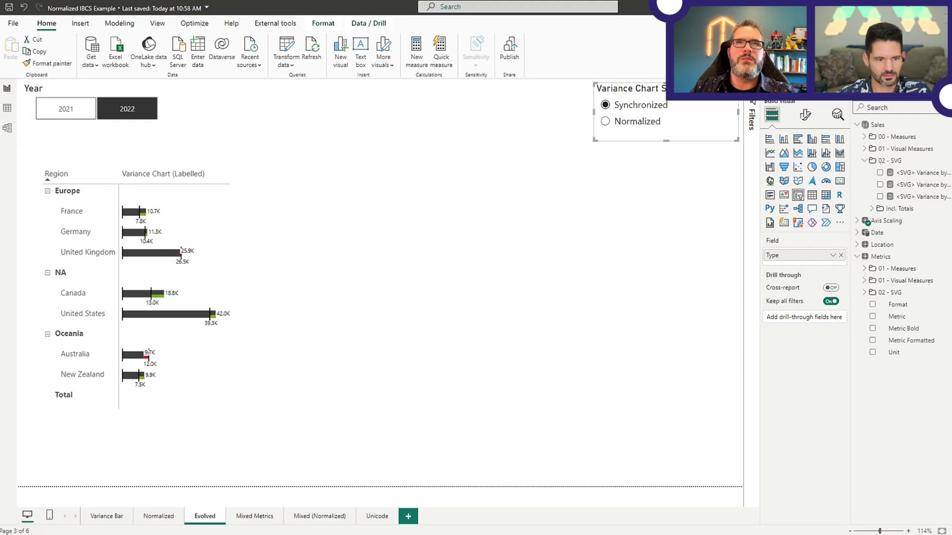
# Switch to the LinkedIn article IBCS Evaluation of Bullet Graphs and read through its Improvements, Pitfalls and normalized bar chart example.
pyautogui.hotkey('alt', 'Tab')
pyautogui.doubleClick(484, 43)
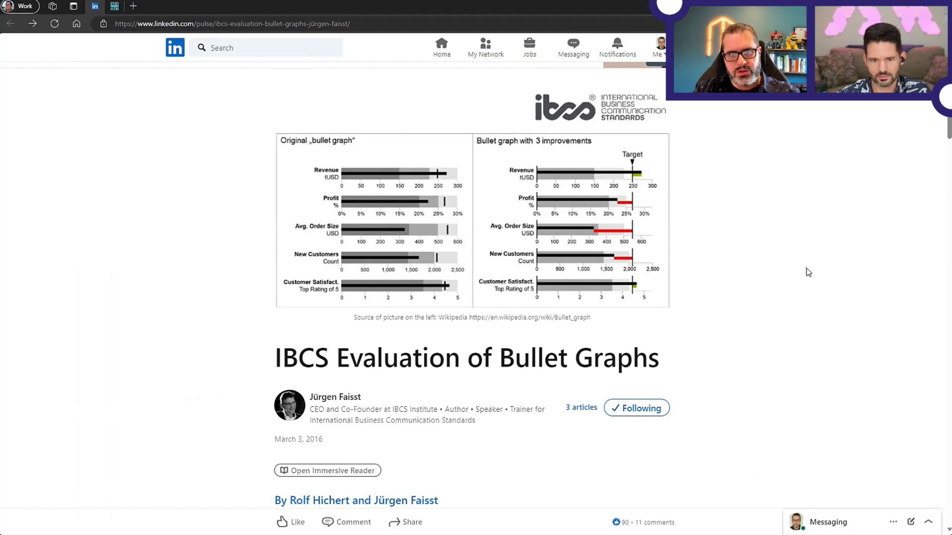
pyautogui.scroll(-5, 808, 271)
pyautogui.scroll(-3, 802, 263)
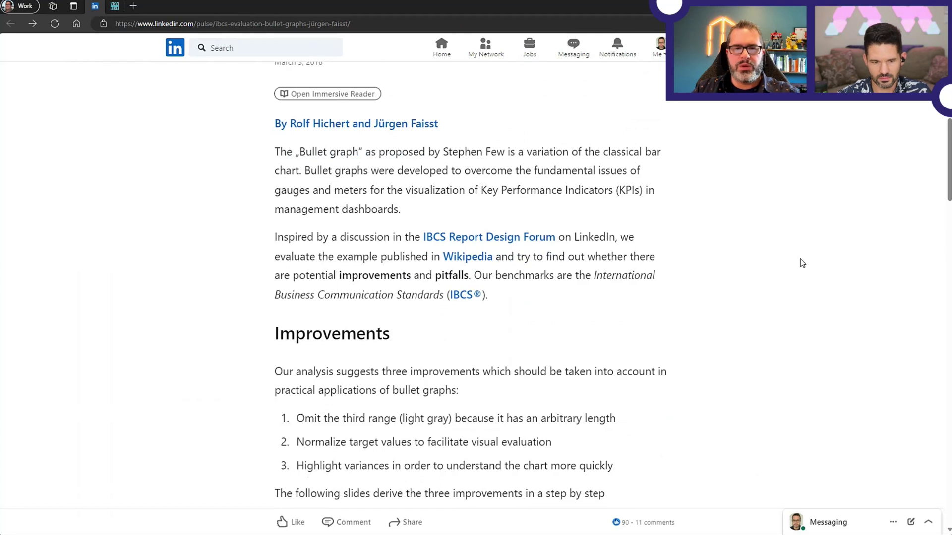
pyautogui.scroll(-9, 800, 257)
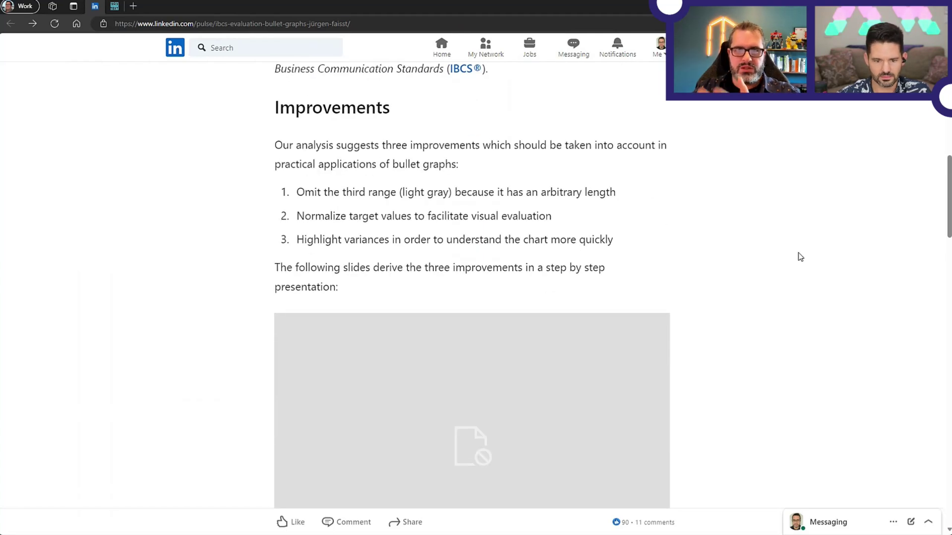
pyautogui.scroll(-3, 799, 255)
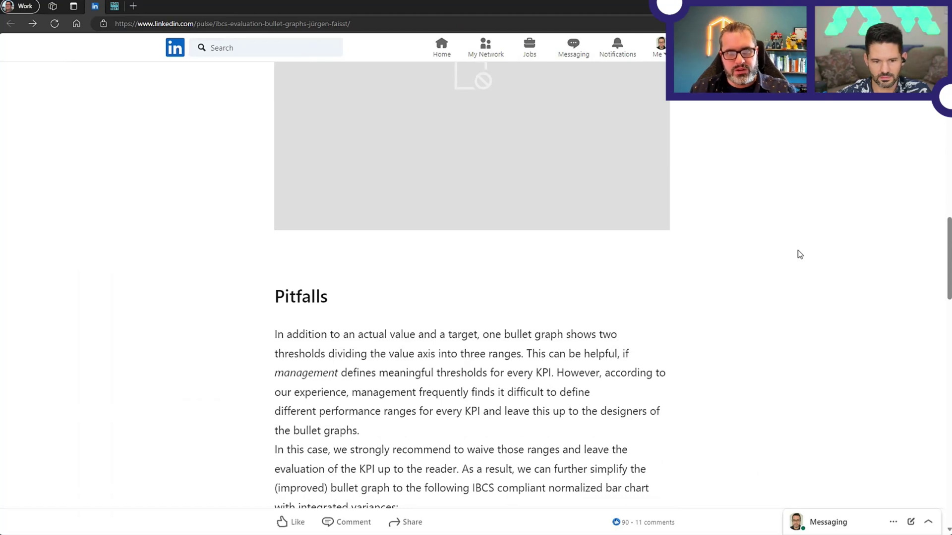
pyautogui.scroll(-7, 799, 254)
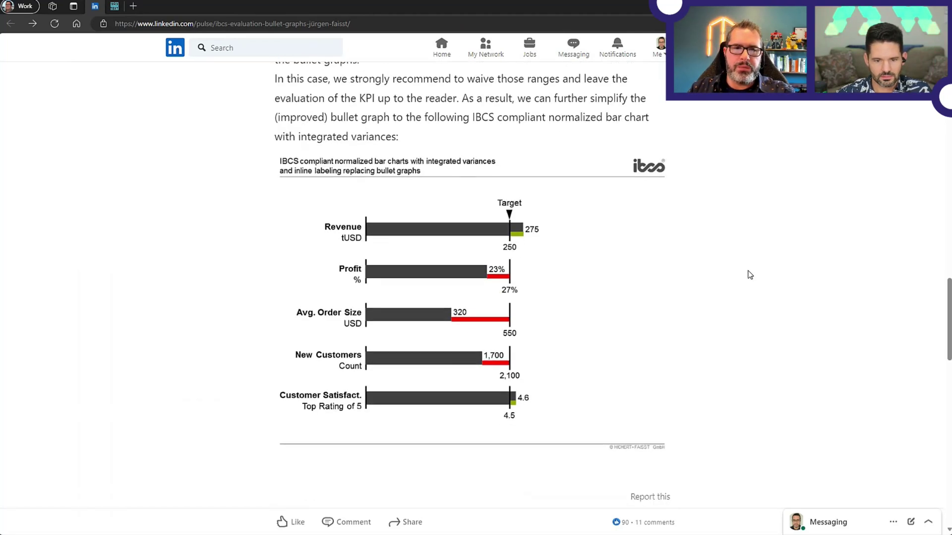
pyautogui.scroll(-1, 797, 272)
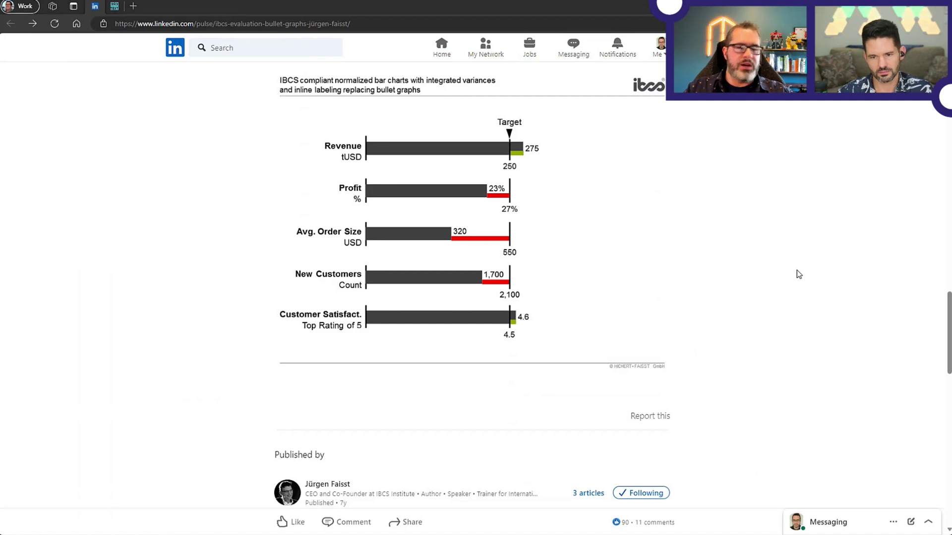
# Review the Mixed Metrics and Mixed (Normalized) pages in Power BI, comparing the normalized chart with the article's IBCS example.
pyautogui.hotkey('alt', 'Tab')
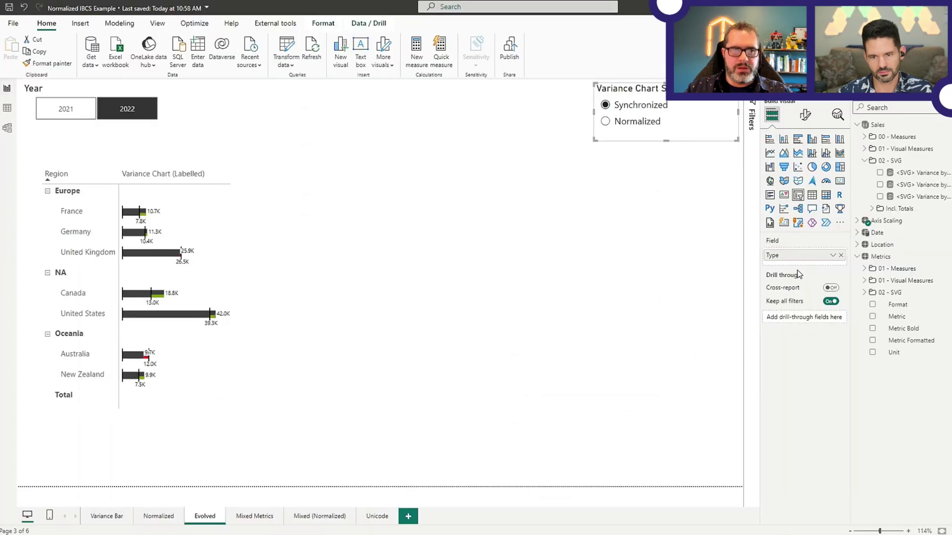
pyautogui.click(257, 519)
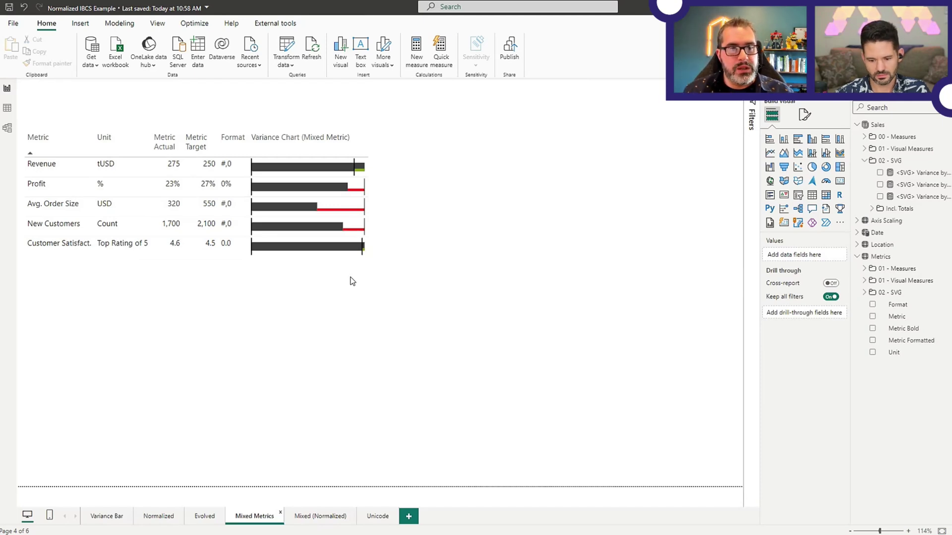
pyautogui.click(306, 520)
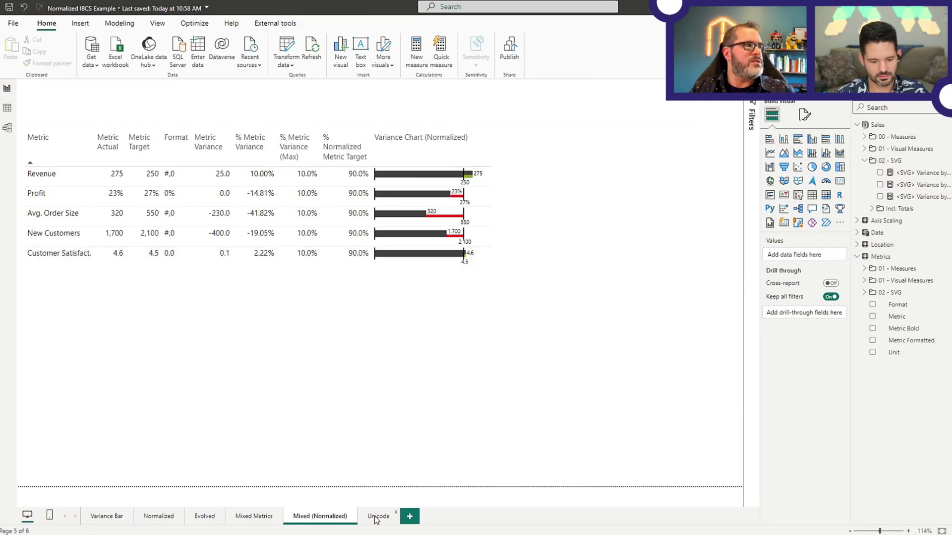
pyautogui.hotkey('alt', 'Tab')
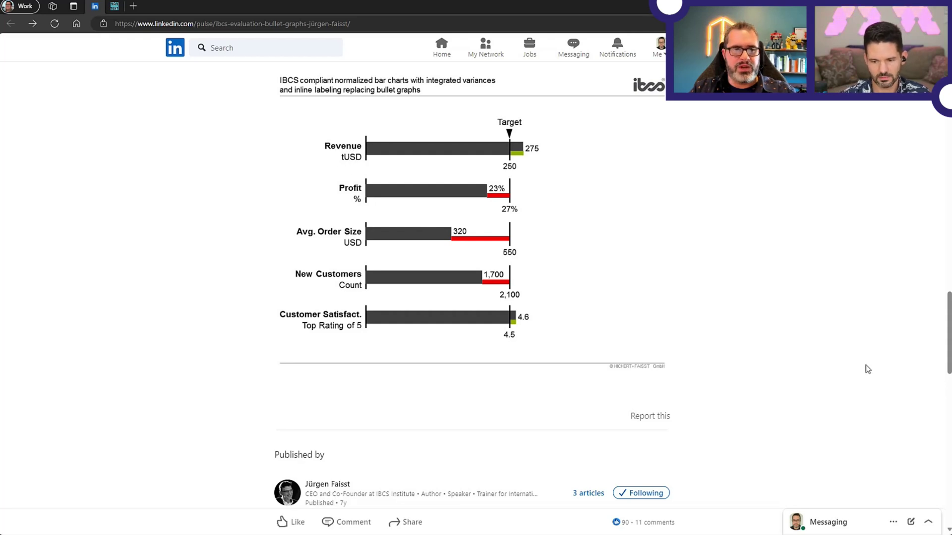
pyautogui.hotkey('alt', 'Tab')
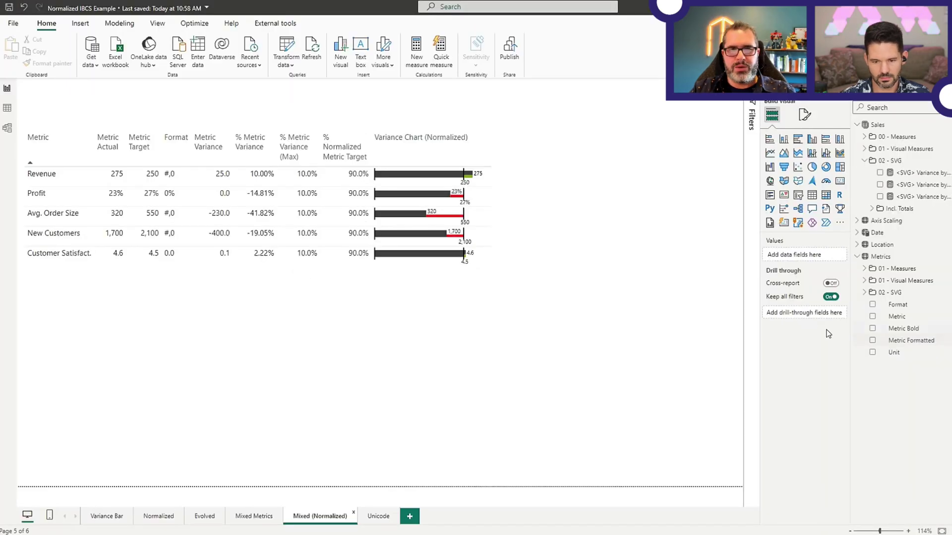
# Inspect the Metric Formatted column behind the Unicode page's table, and switch to YayText's Cursive Script page in the browser.
pyautogui.click(377, 517)
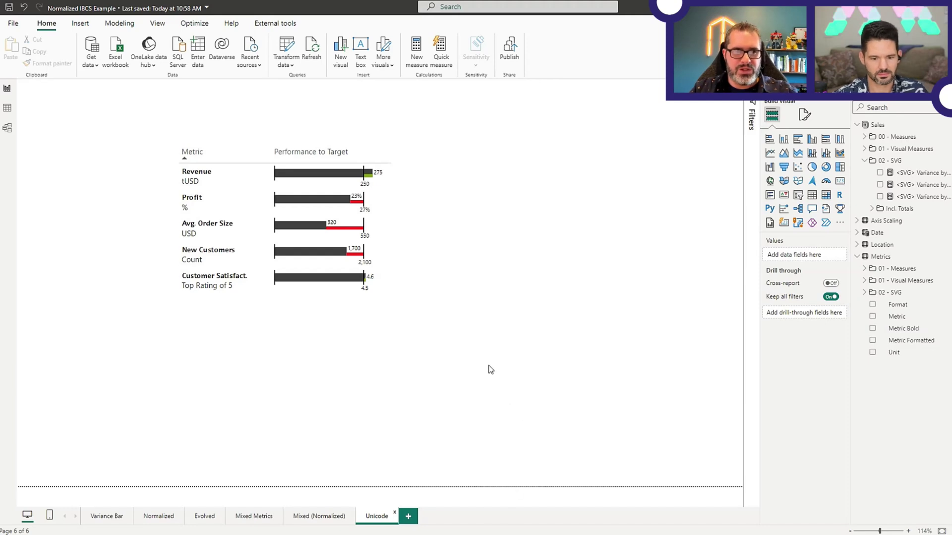
pyautogui.click(402, 219)
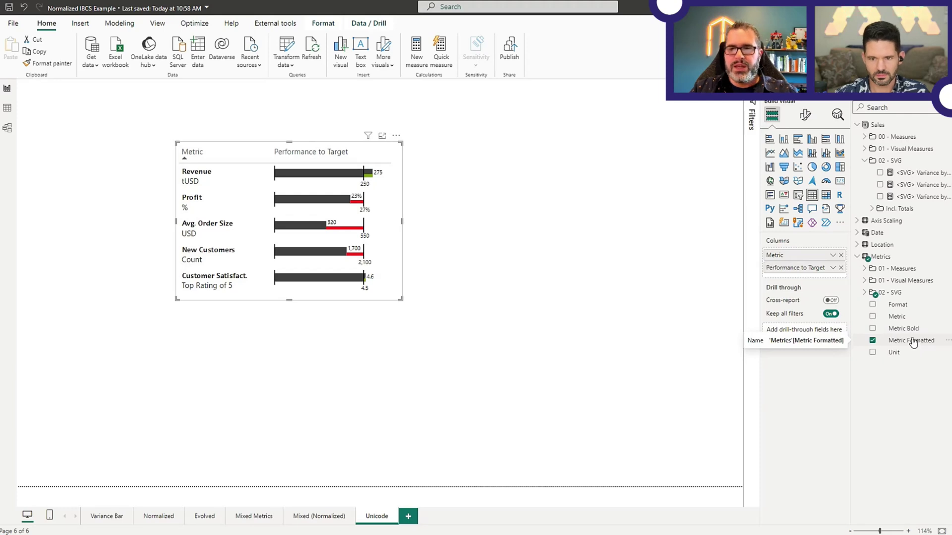
pyautogui.click(8, 108)
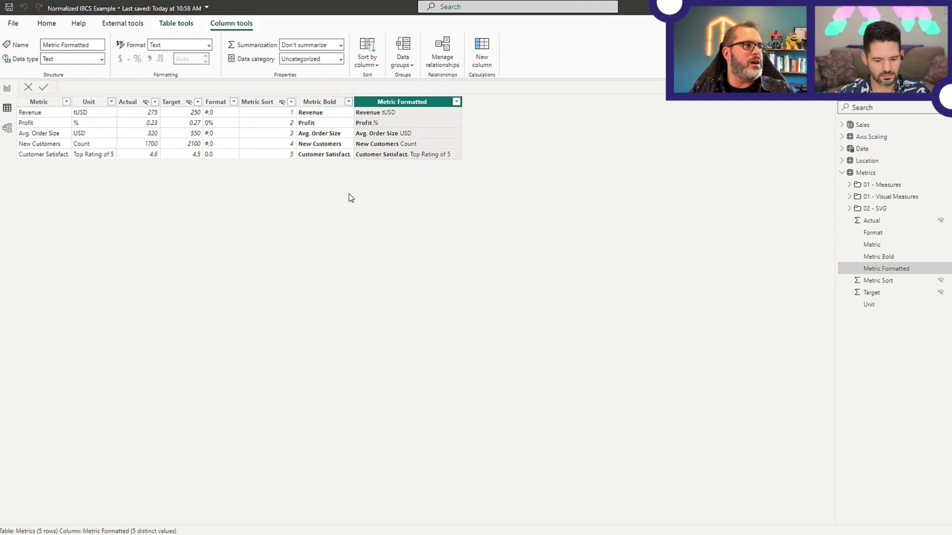
pyautogui.hotkey('alt', 'Tab')
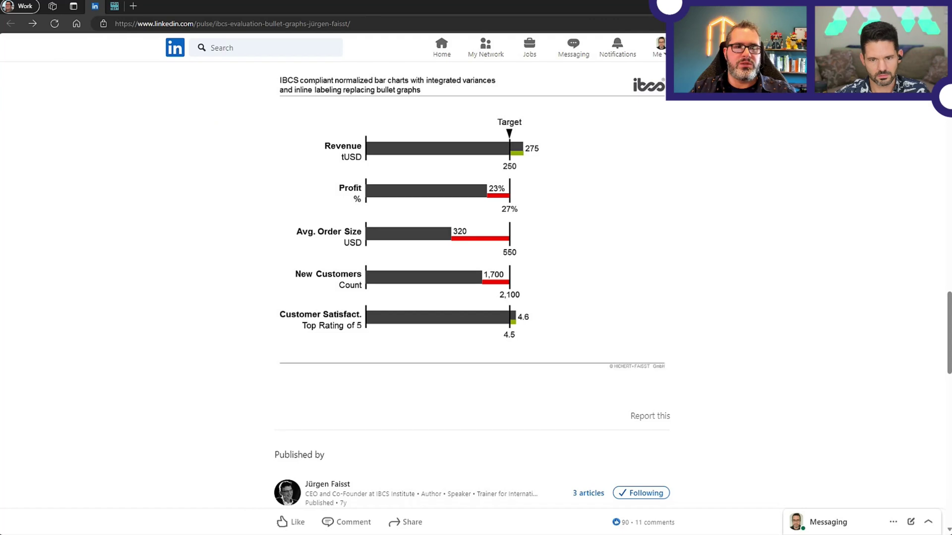
pyautogui.click(114, 5)
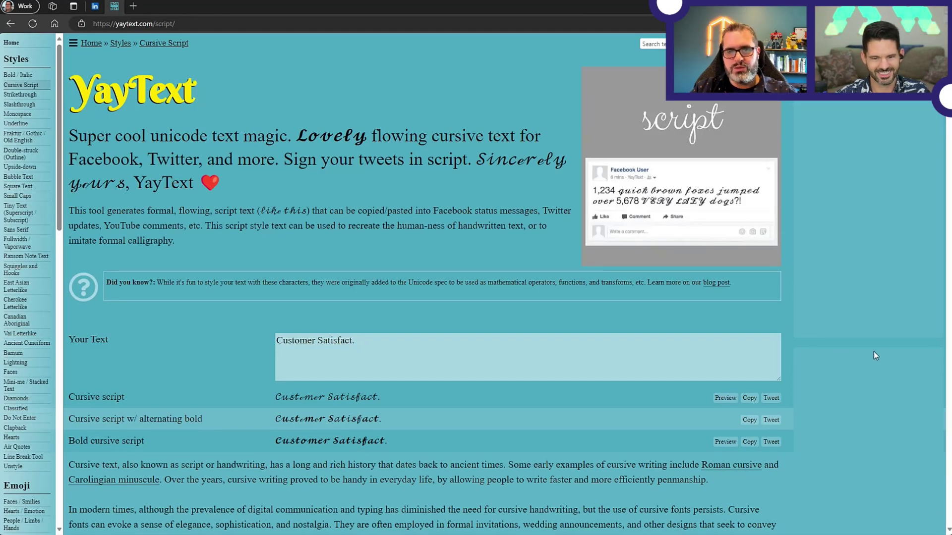
# Browse YayText's Cursive Script page, open the Bold / Italic styles, and compare the original Customer Satisfact. text with its Bold (sans) version.
pyautogui.scroll(-2, 399, 368)
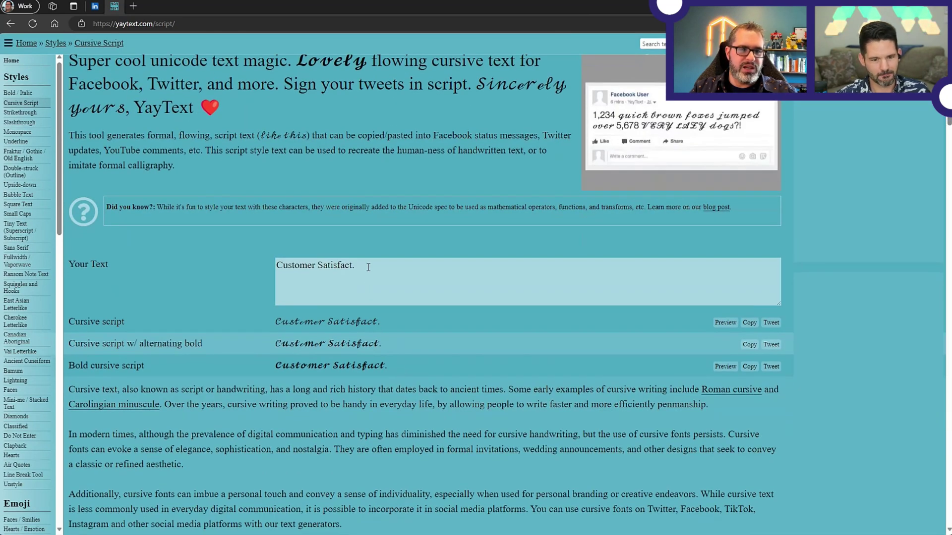
pyautogui.scroll(2, 394, 256)
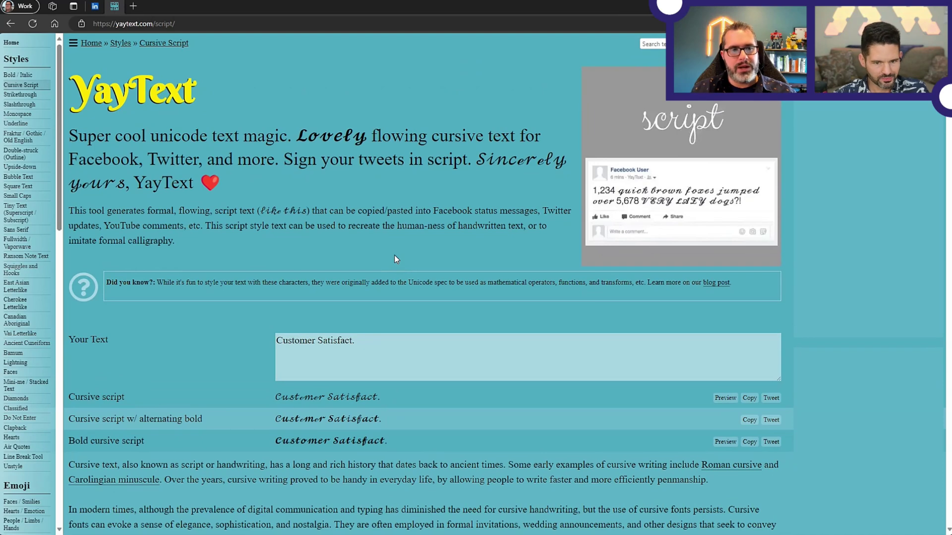
pyautogui.scroll(-8, 213, 331)
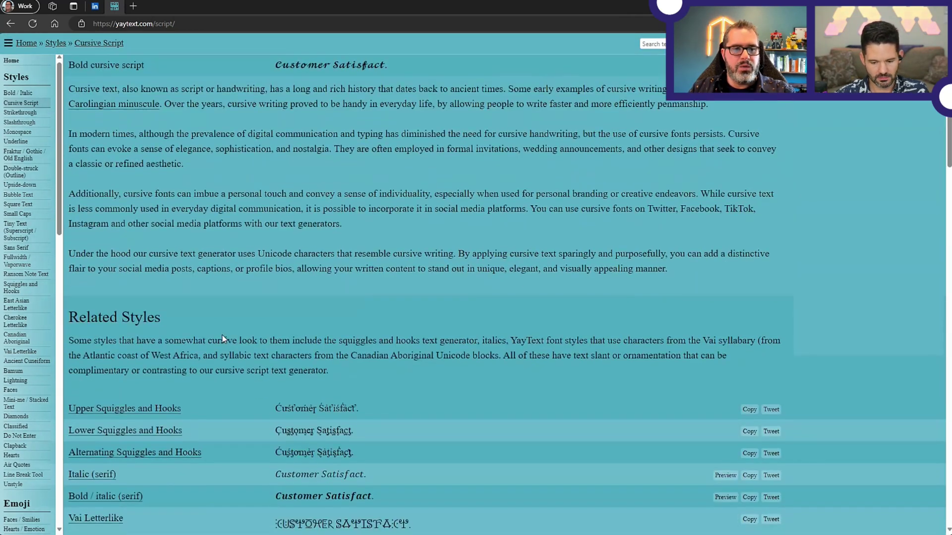
pyautogui.scroll(8, 208, 322)
pyautogui.click(16, 75)
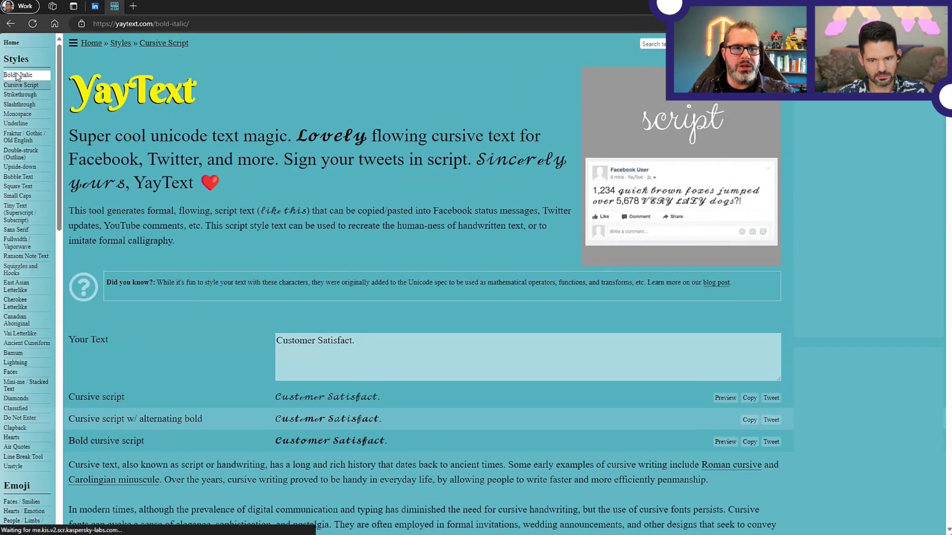
pyautogui.scroll(-3, 347, 208)
pyautogui.moveTo(361, 196); pyautogui.dragTo(266, 194)
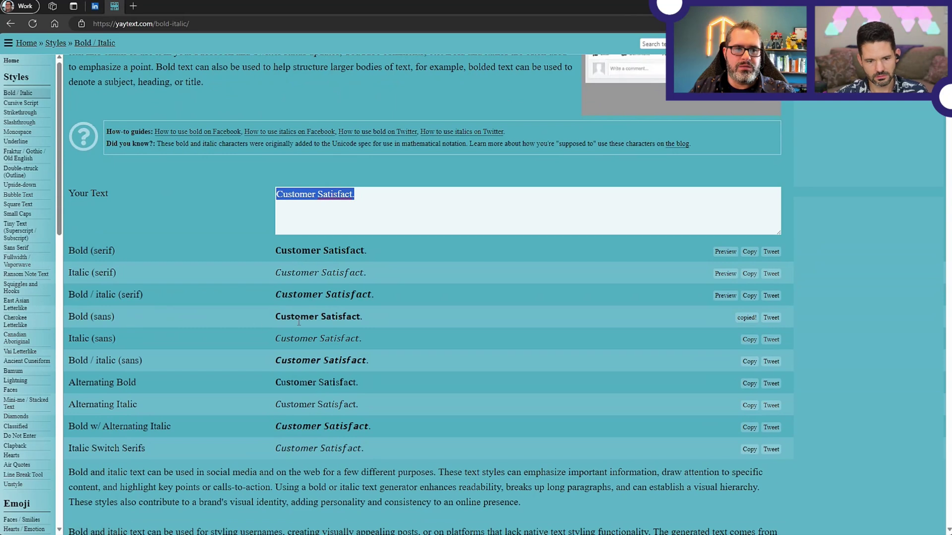
pyautogui.moveTo(365, 315); pyautogui.dragTo(276, 319)
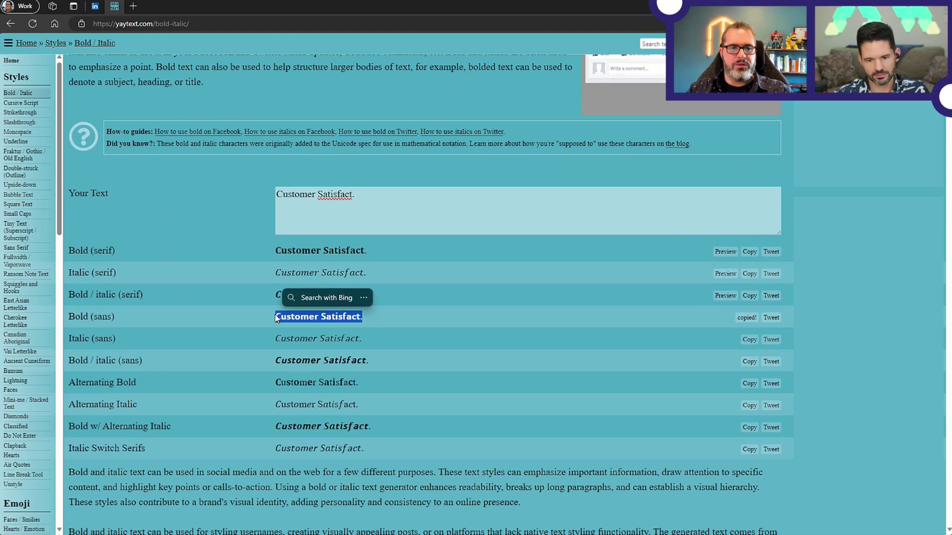
# Switch back to Power BI and return from the Metrics table data to the Unicode report page.
pyautogui.hotkey('alt', 'Tab')
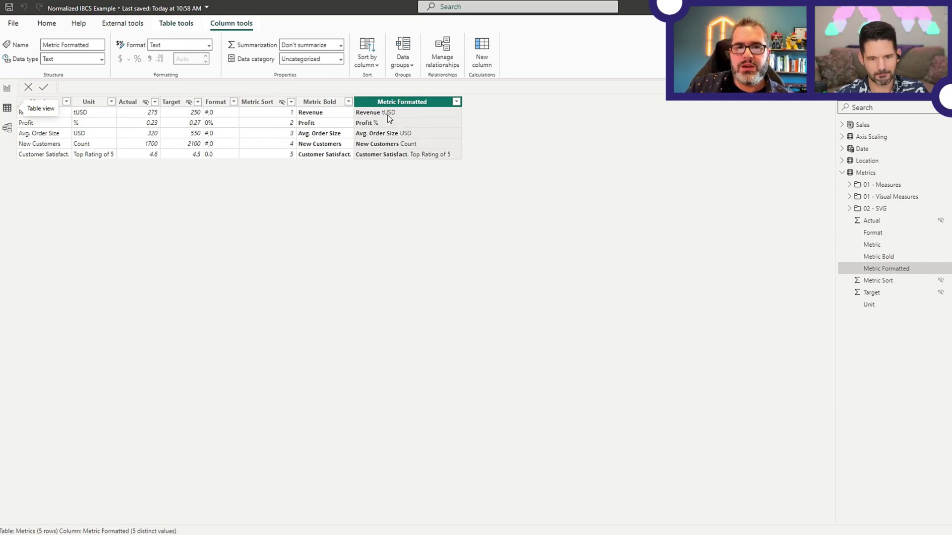
pyautogui.click(7, 89)
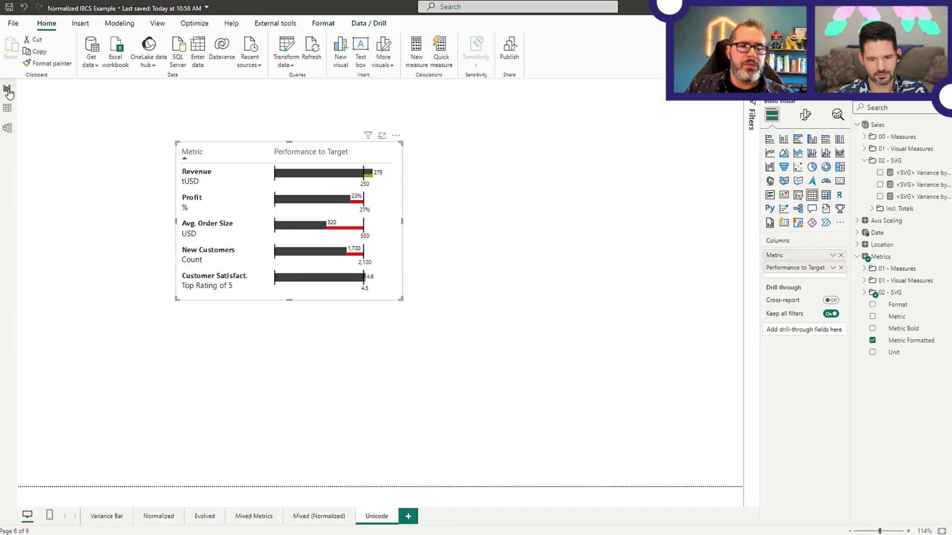